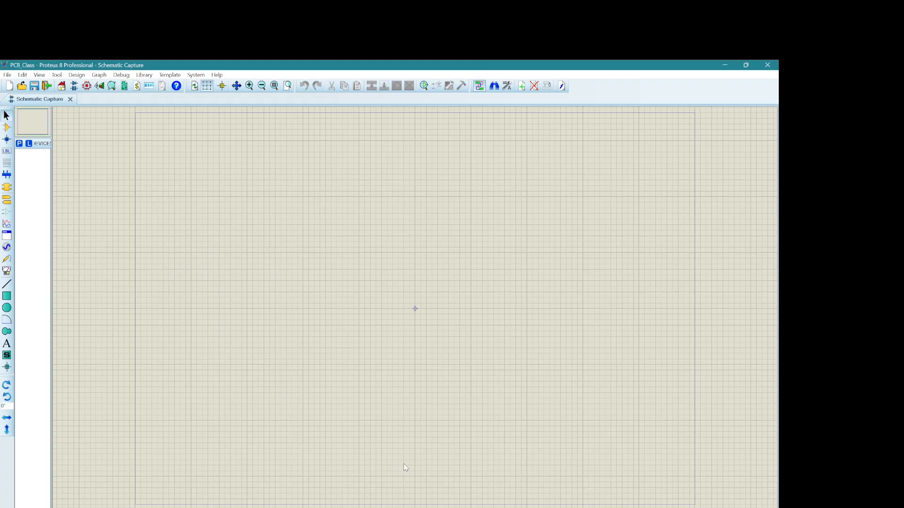
Step: Open the PCB Layout and 3D Visualizer modules for the project and return to the schematic
mouse_move(572, 507)
click(88, 87)
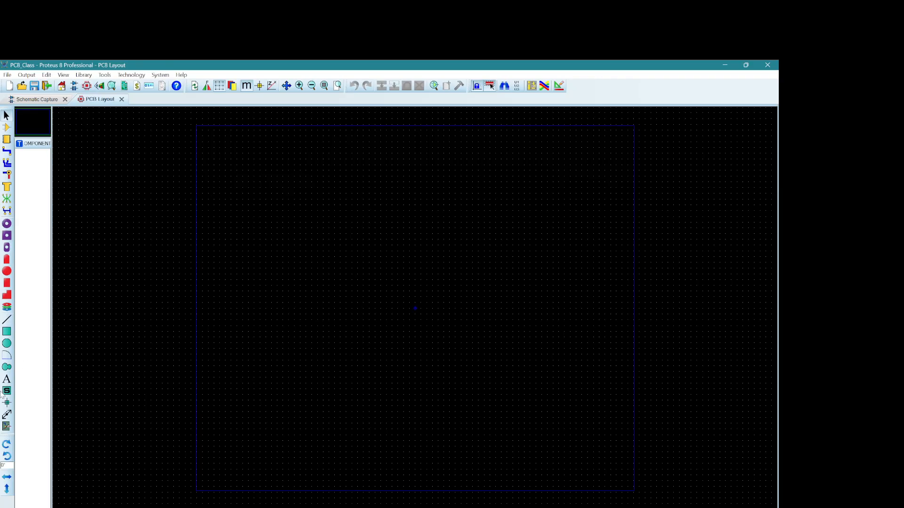
click(99, 86)
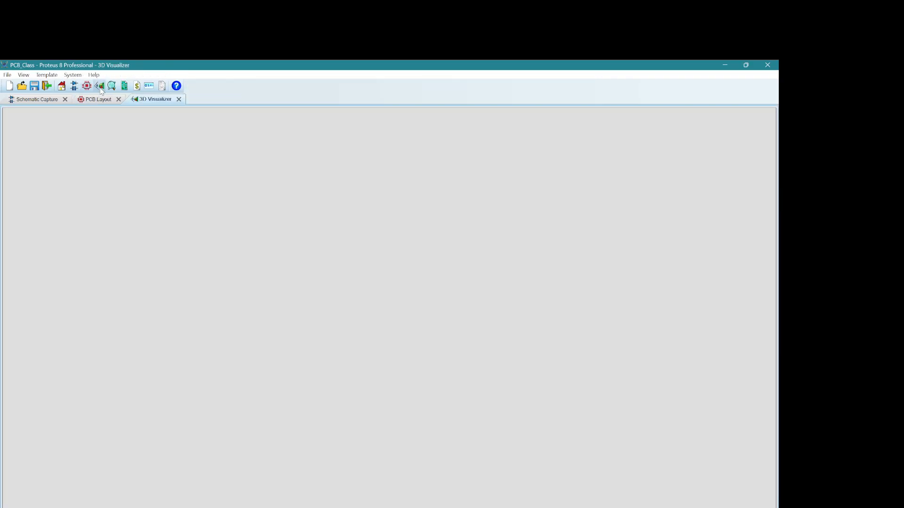
click(40, 101)
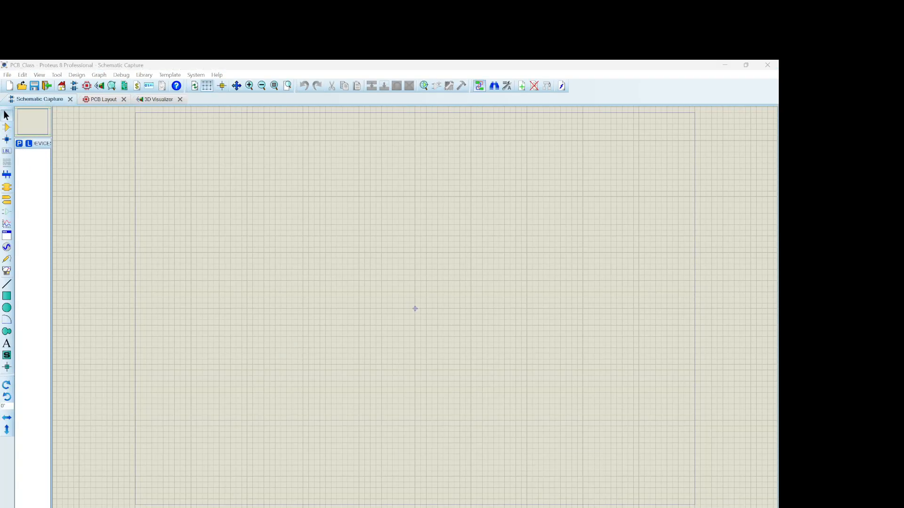
Step: Search the device library for "led" and add the LED-BLUE part from the DEVICE library to the schematic's device list
click(20, 144)
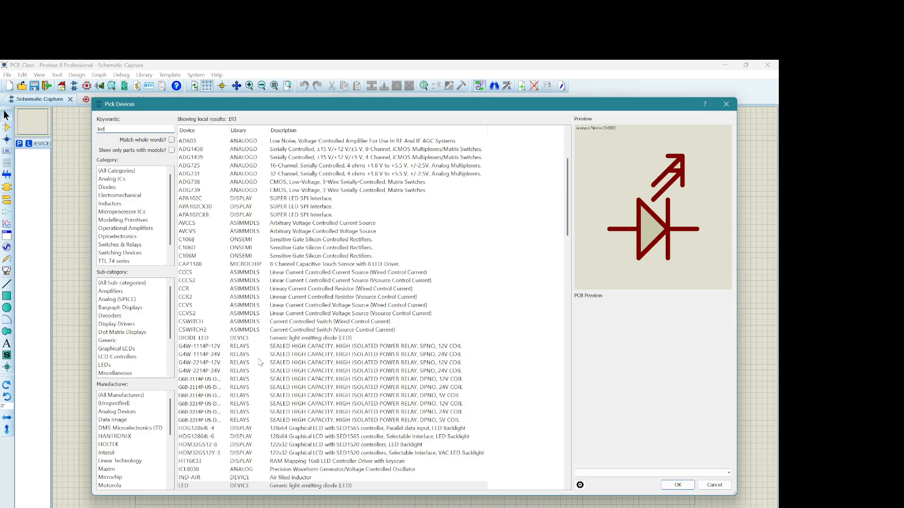
scroll(341, 379, down, 12)
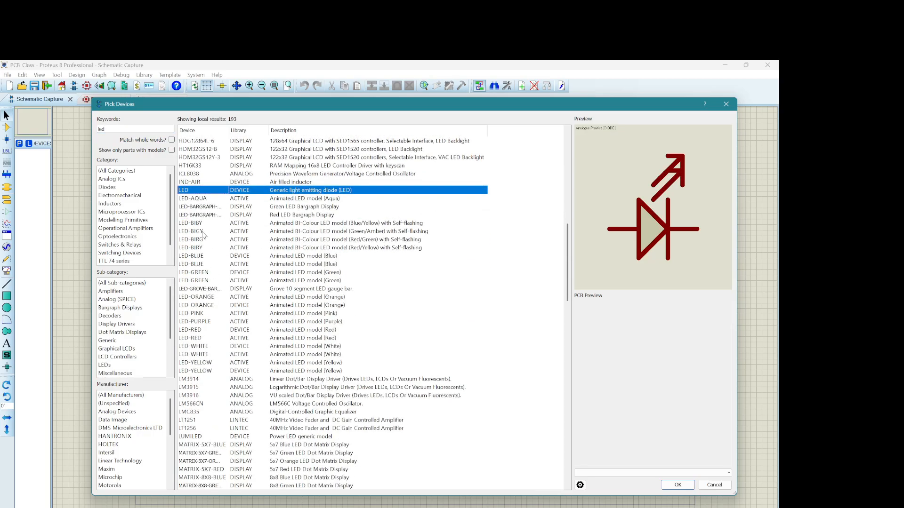
click(198, 264)
click(206, 257)
double_click(205, 256)
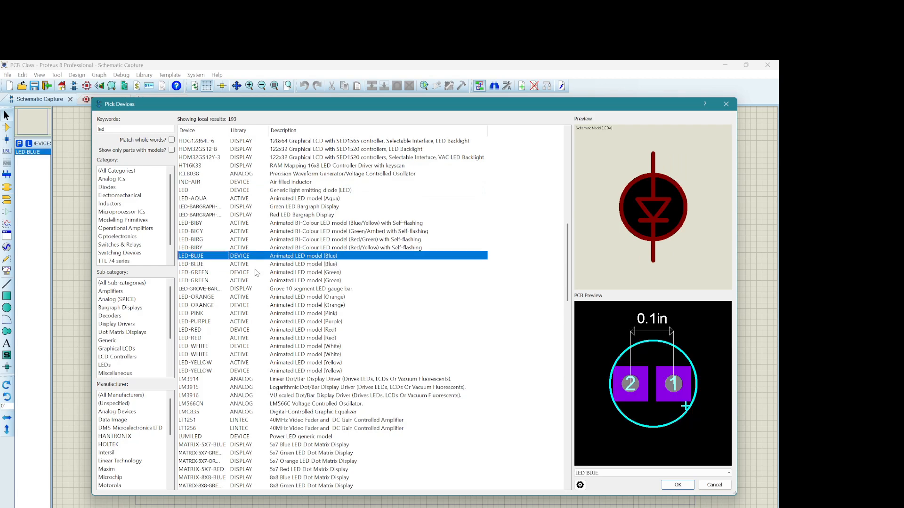
click(677, 484)
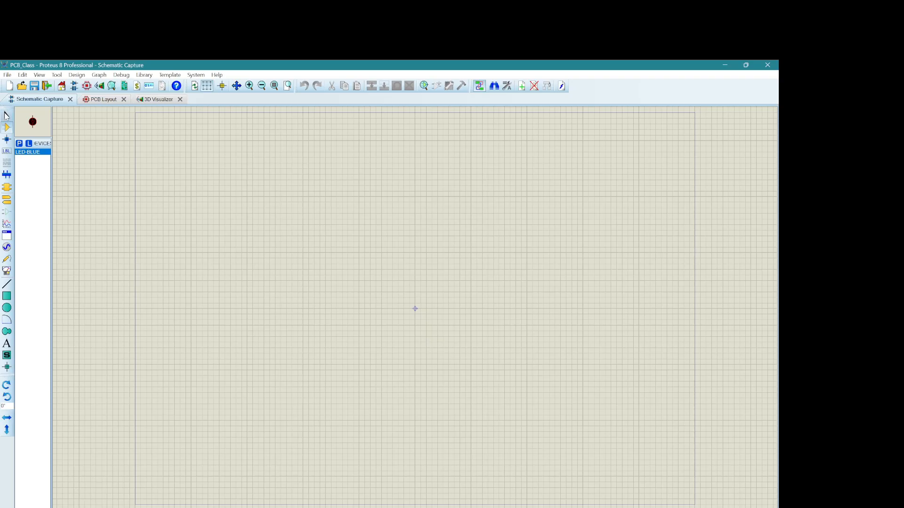
Step: Search the component libraries for "cap" and add the generic non-electrolytic capacitor CAP to the device list
click(6, 115)
right_click(199, 159)
mouse_move(226, 161)
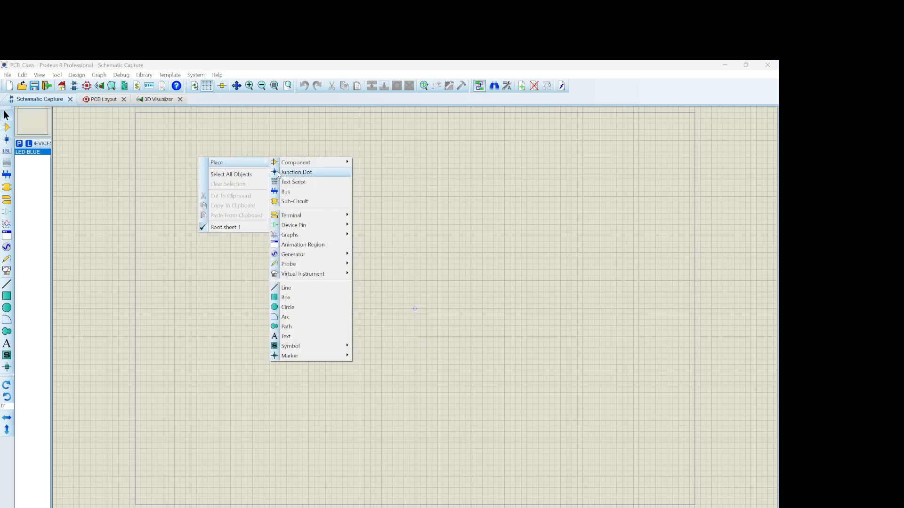
mouse_move(301, 162)
click(377, 176)
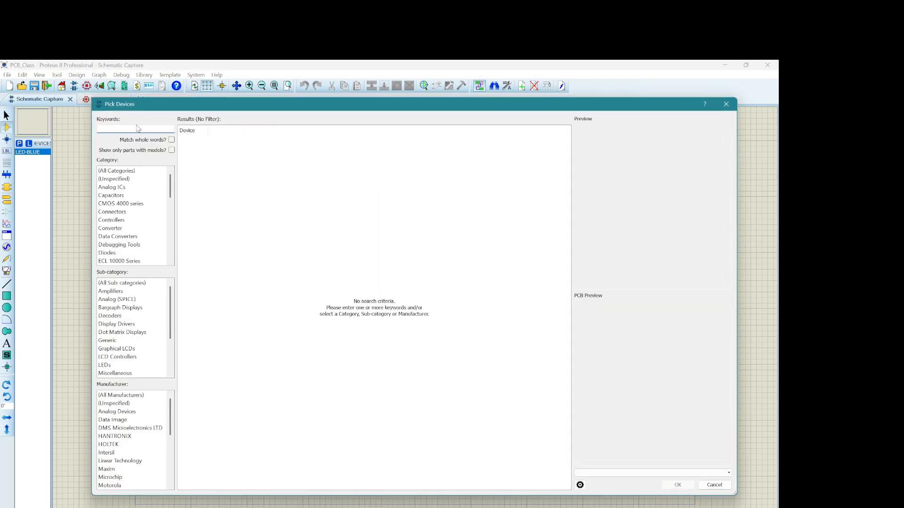
text(cap)
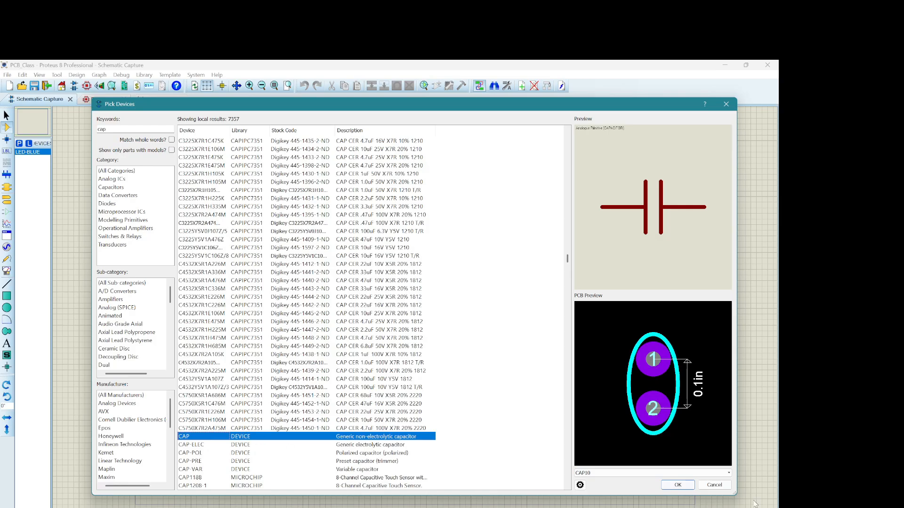
click(678, 486)
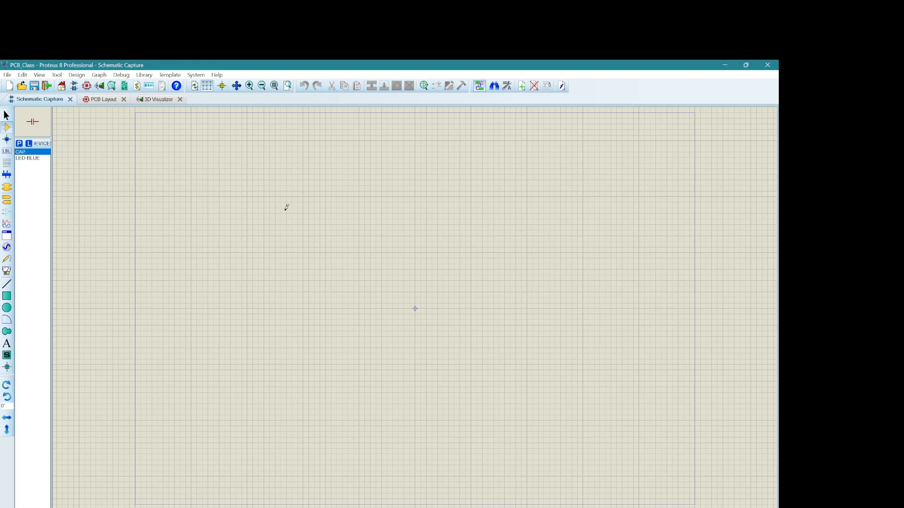
click(292, 169)
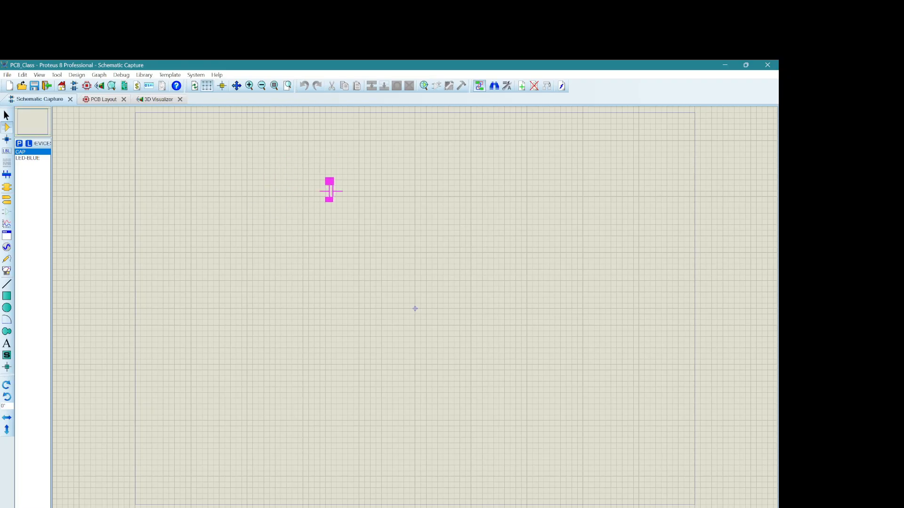
click(291, 189)
click(6, 115)
Step: Search the component libraries for "7805" and add the 7805 5V 1A positive regulator to the device list
right_click(269, 161)
mouse_move(305, 169)
mouse_move(383, 169)
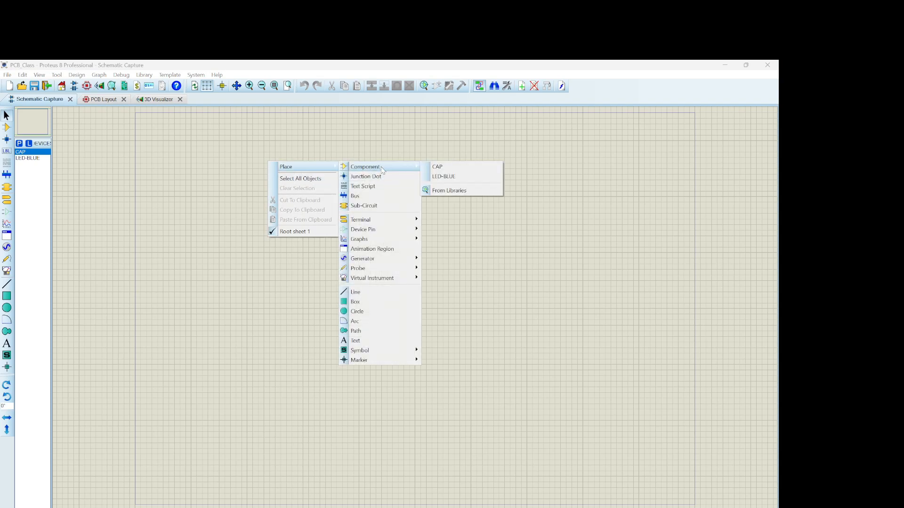
click(445, 190)
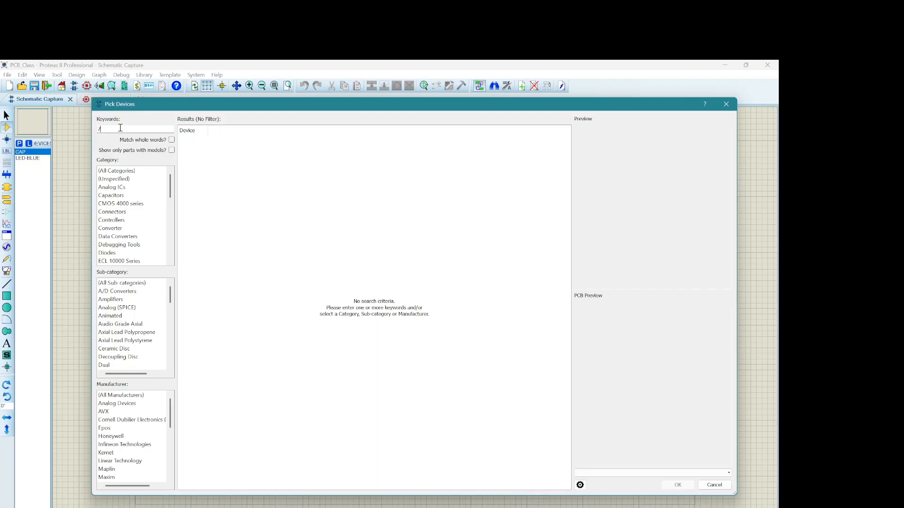
text(7805)
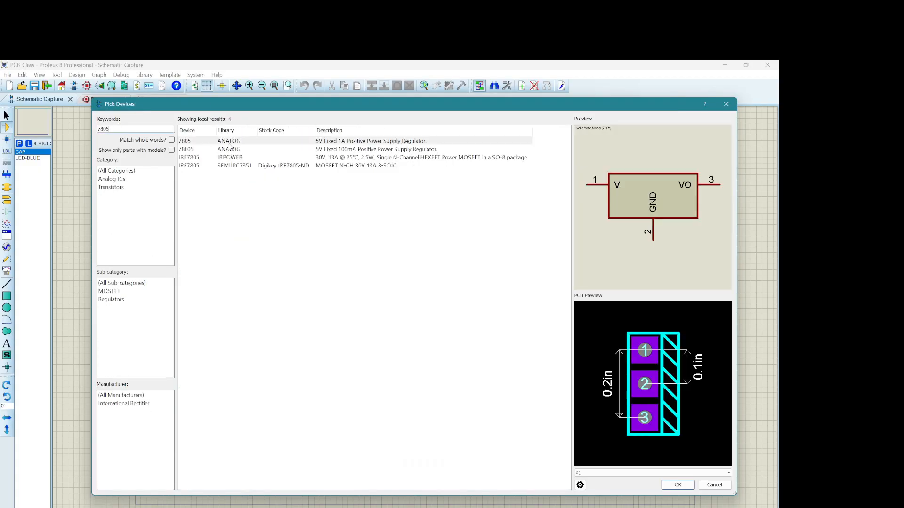
click(237, 143)
click(675, 485)
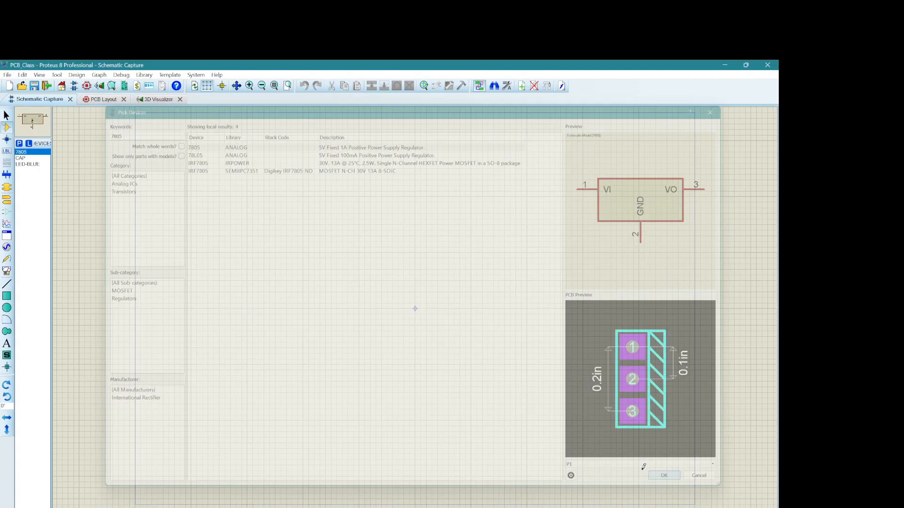
Step: Search the device library for "hitemp" and add the 1000u 25V 2A radial capacitor HITEMP1000U25V2000M to the device list
click(19, 143)
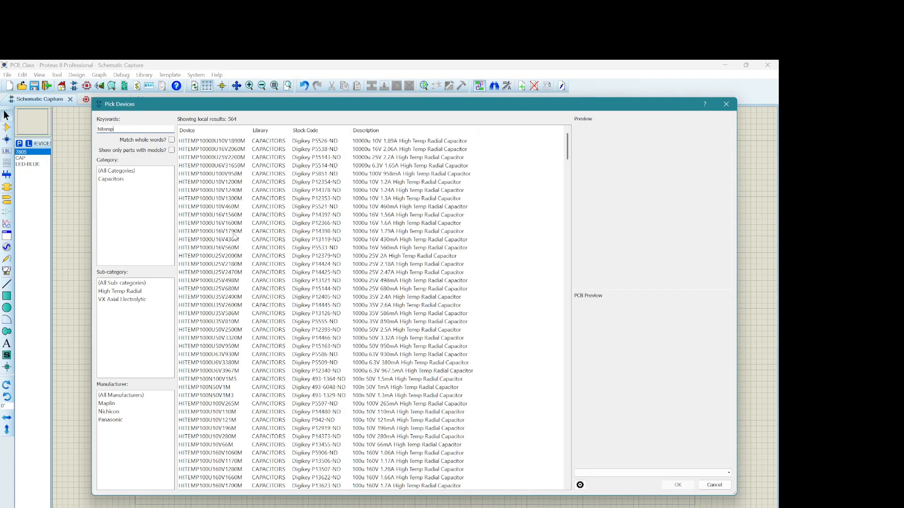
scroll(232, 282, down, 1)
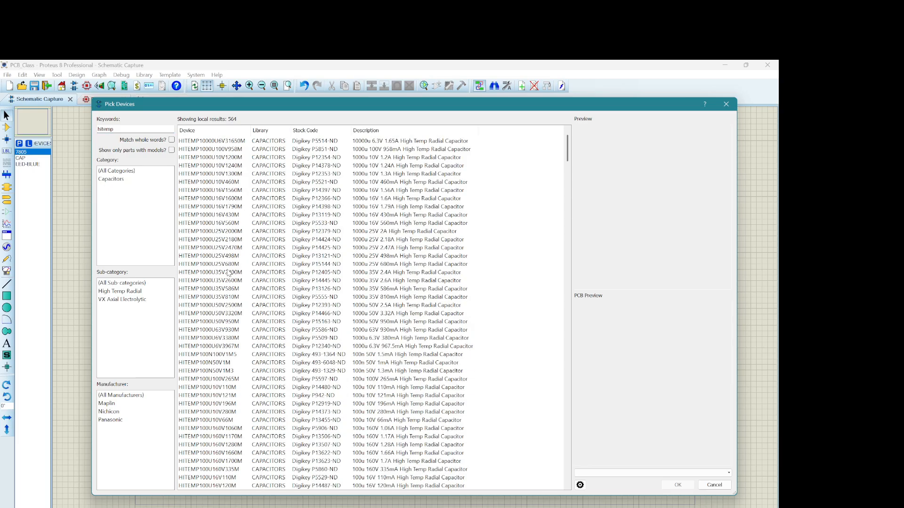
click(225, 247)
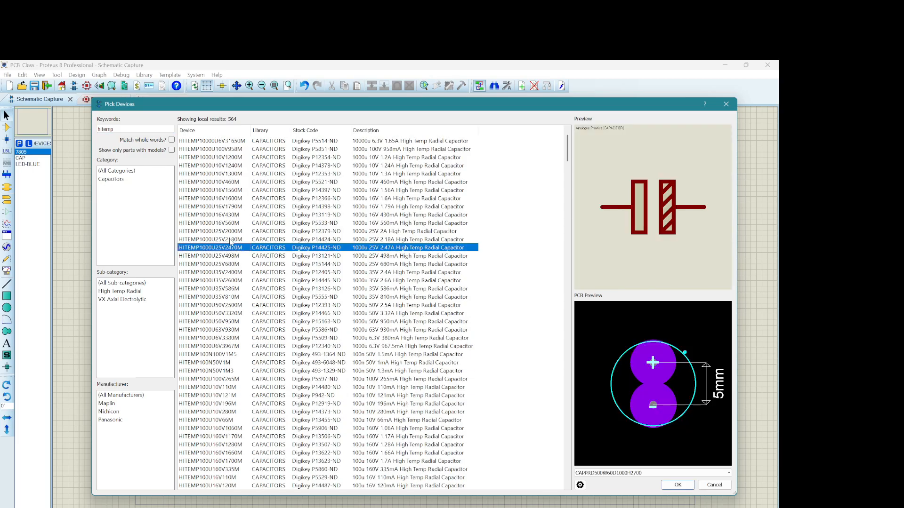
click(221, 240)
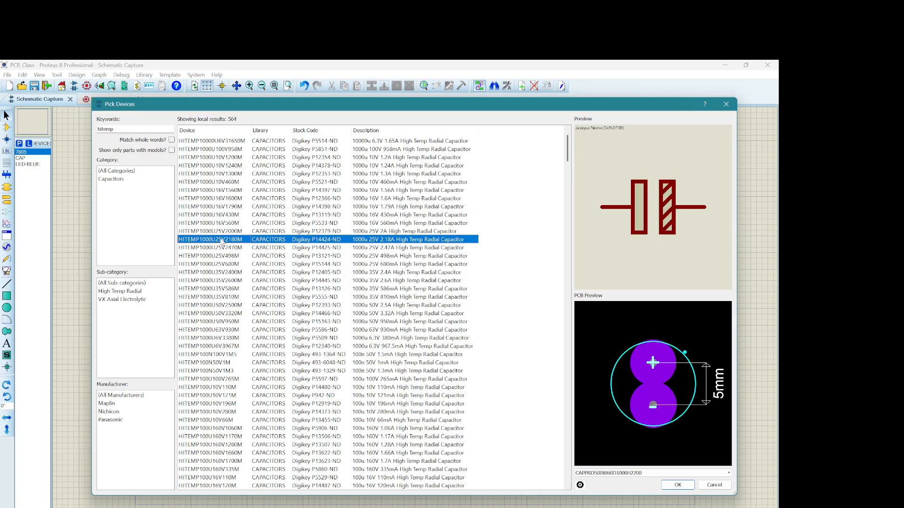
click(227, 231)
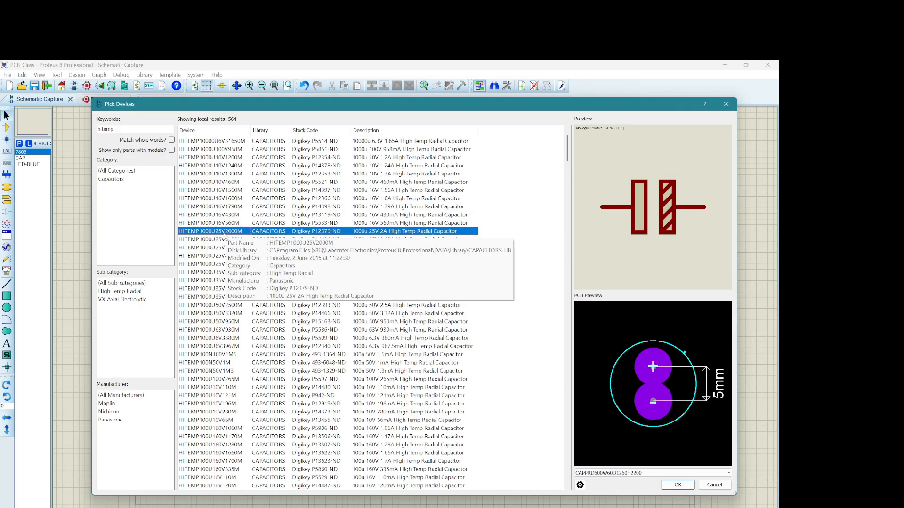
double_click(224, 233)
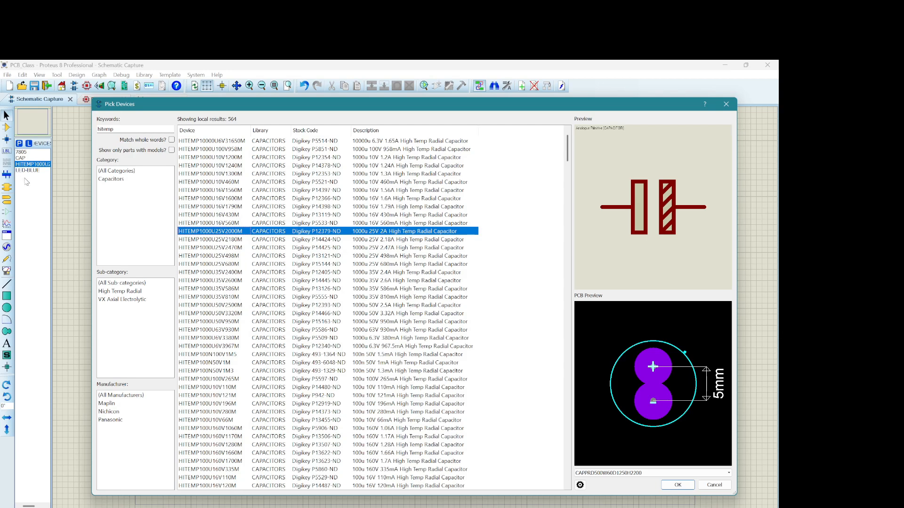
Step: Search for "tblock", compare the terminal block variants, and add the two-pin imperial pitch TBLOCK-I2 to the device list
double_click(119, 130)
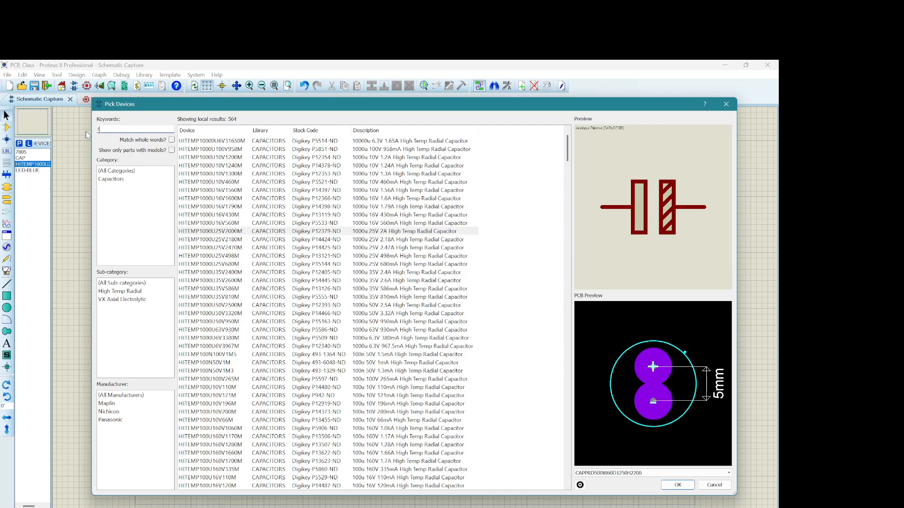
text(tblock)
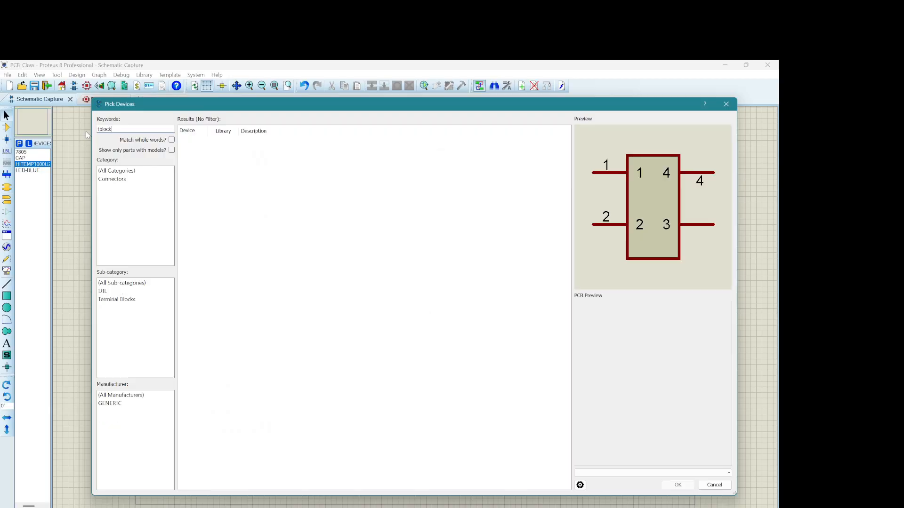
click(207, 208)
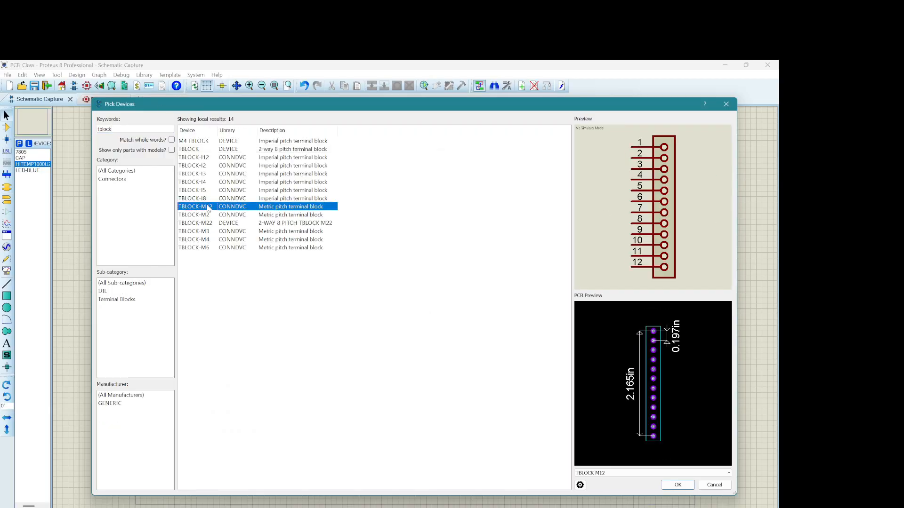
click(206, 248)
click(204, 240)
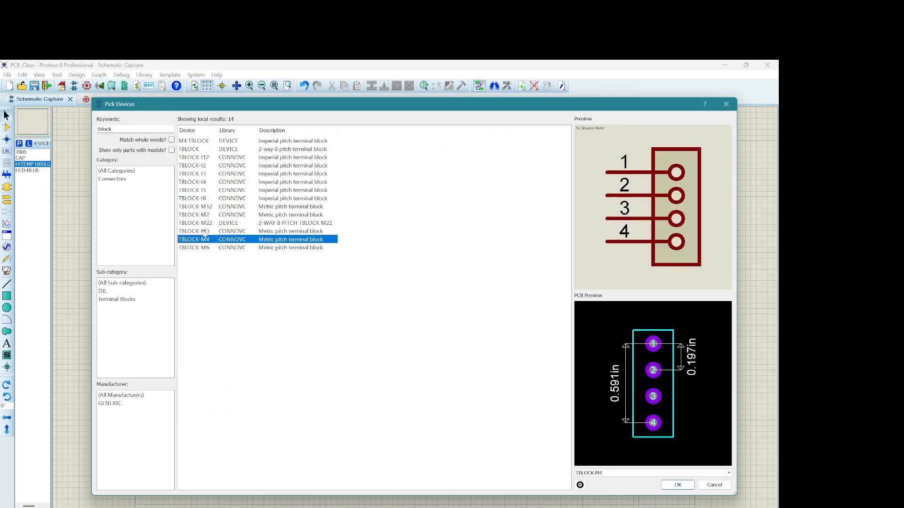
click(204, 232)
click(204, 222)
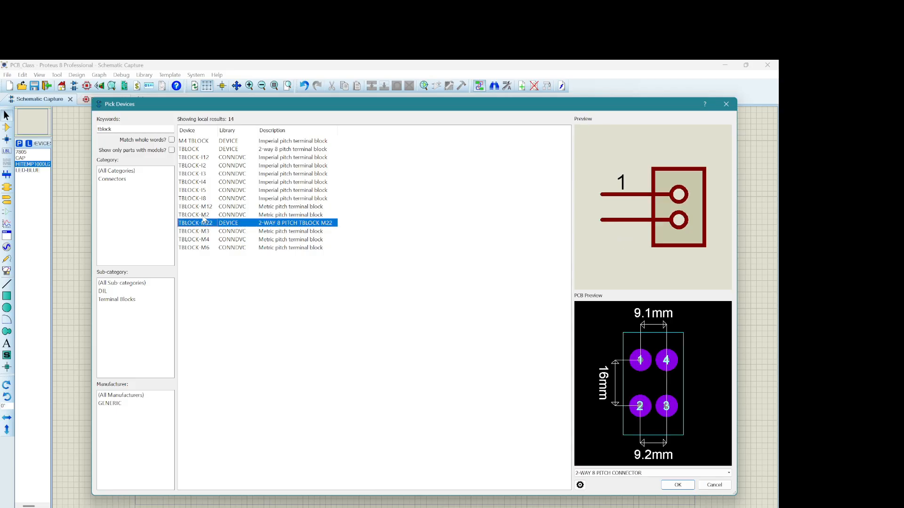
click(203, 216)
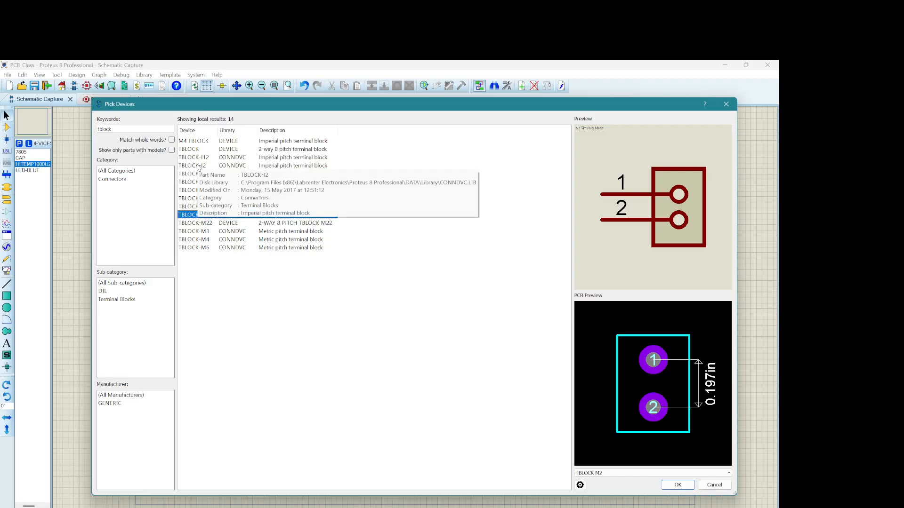
click(198, 166)
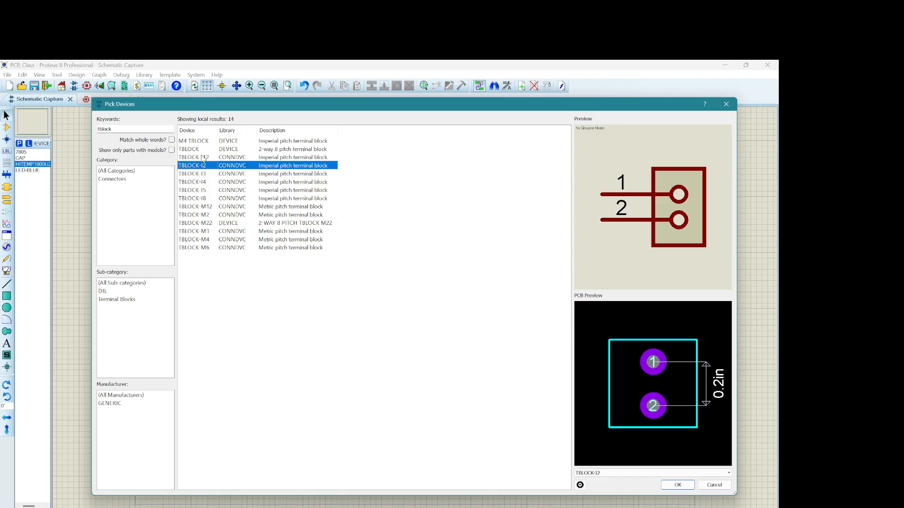
click(203, 159)
double_click(194, 167)
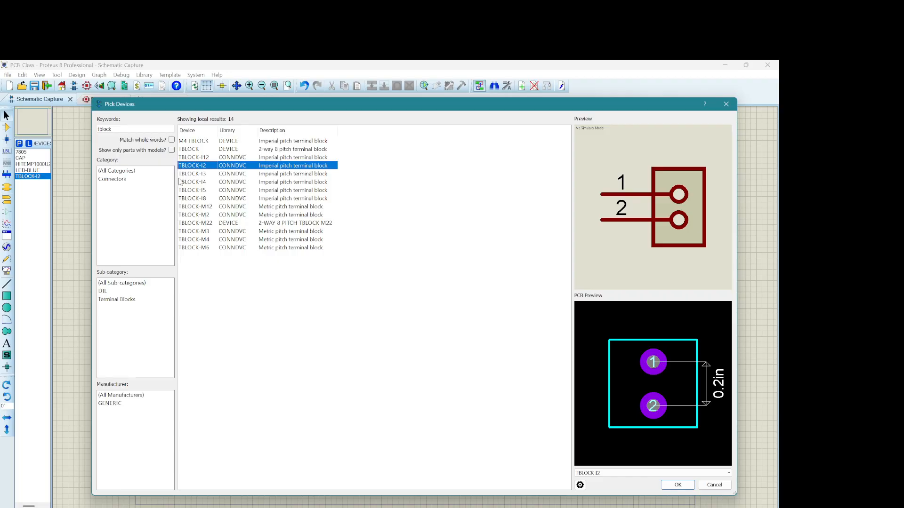
Step: Search for "res" and add the generic resistor RES with the RES40 PCB package to the device list
double_click(113, 129)
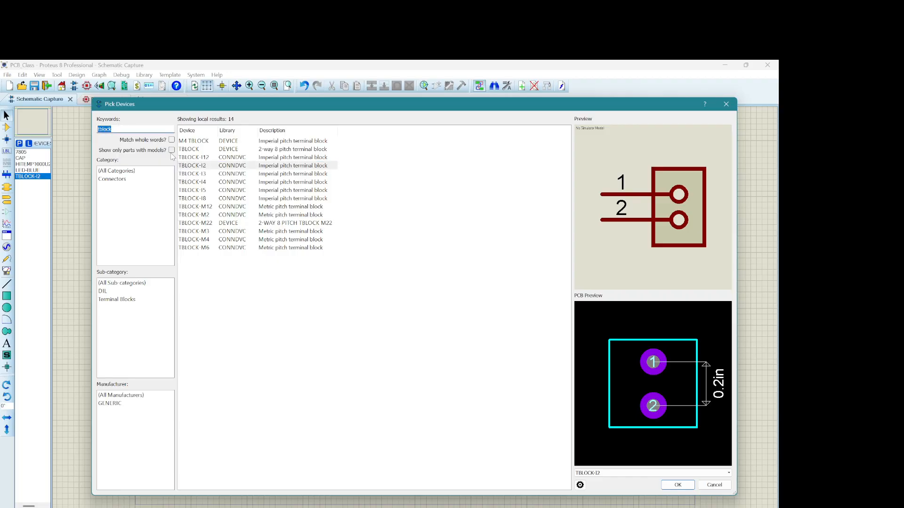
text(res)
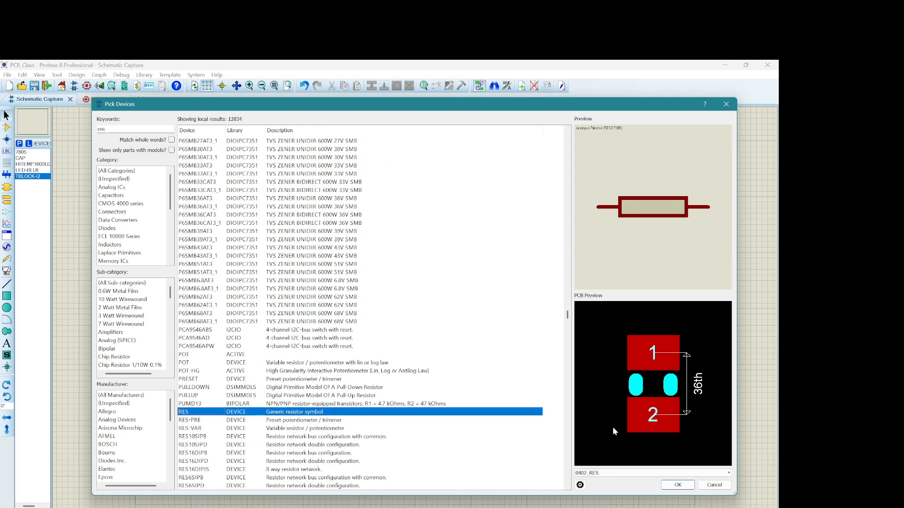
click(727, 473)
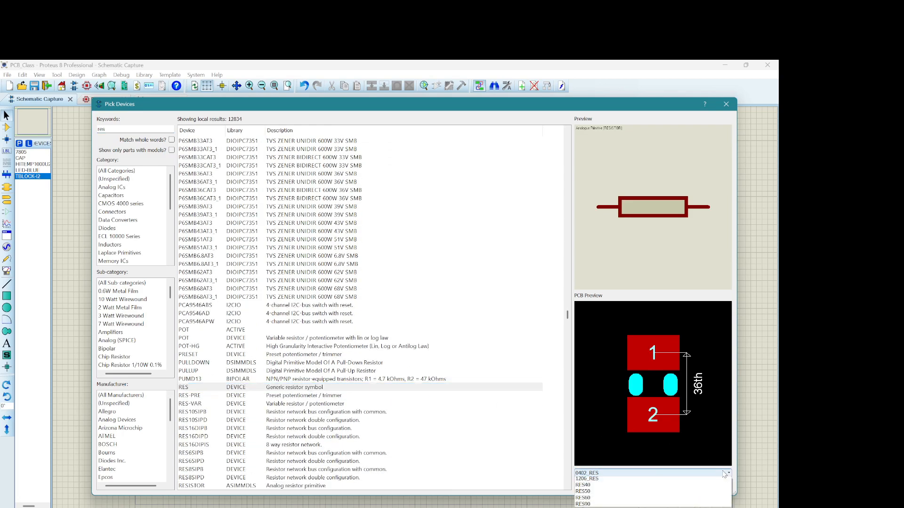
click(688, 506)
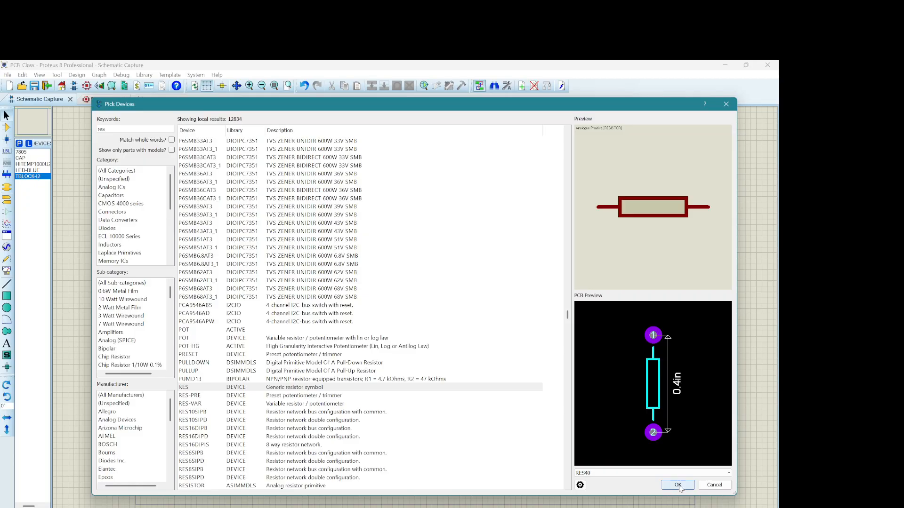
double_click(479, 387)
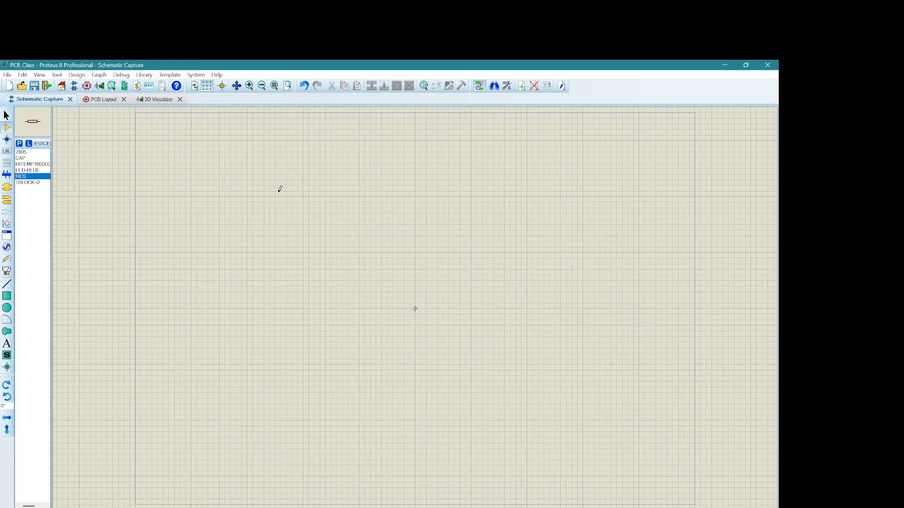
Step: Place the 7805 regulator near the upper middle of the schematic sheet
click(6, 115)
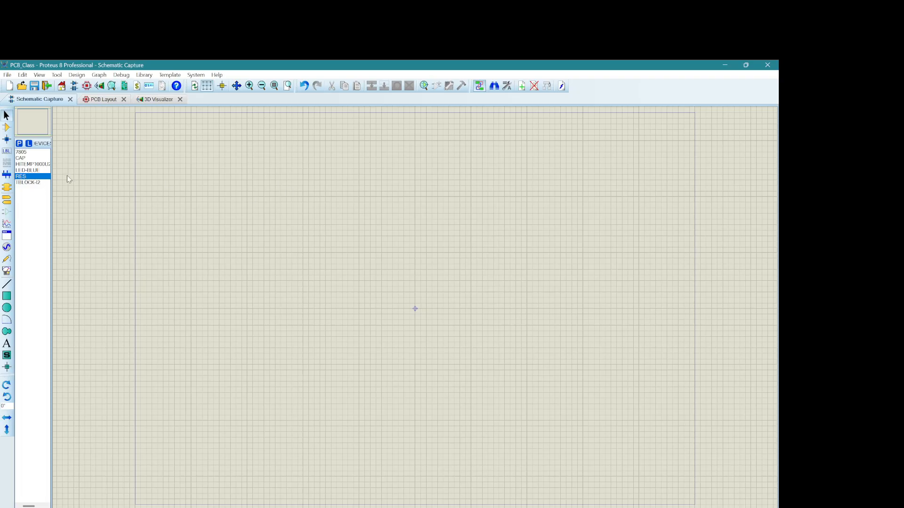
click(21, 152)
click(386, 196)
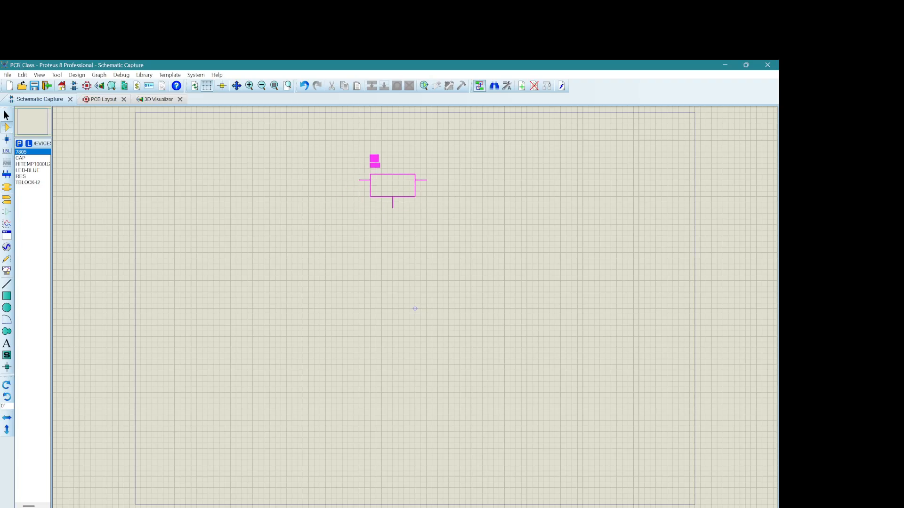
click(391, 175)
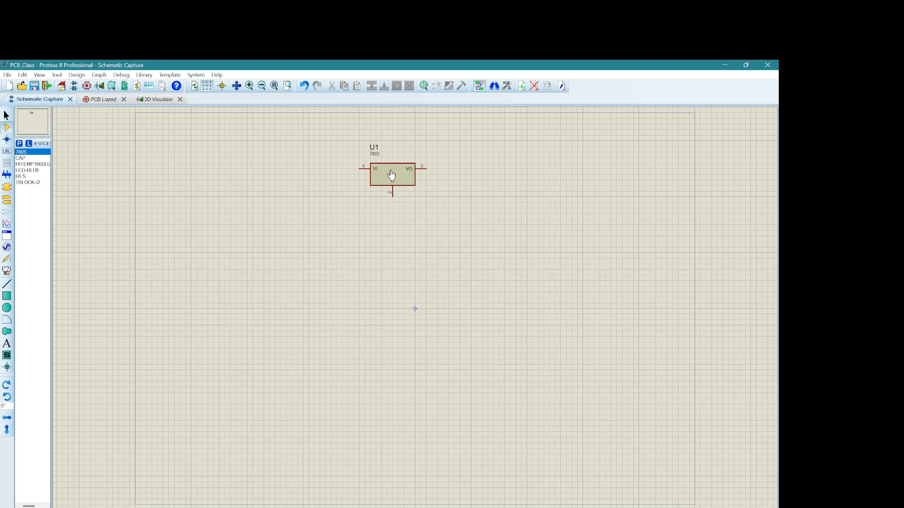
Step: Place two CAP capacitors rotated 90° below the regulator, one on the input side and one on the output side
click(22, 158)
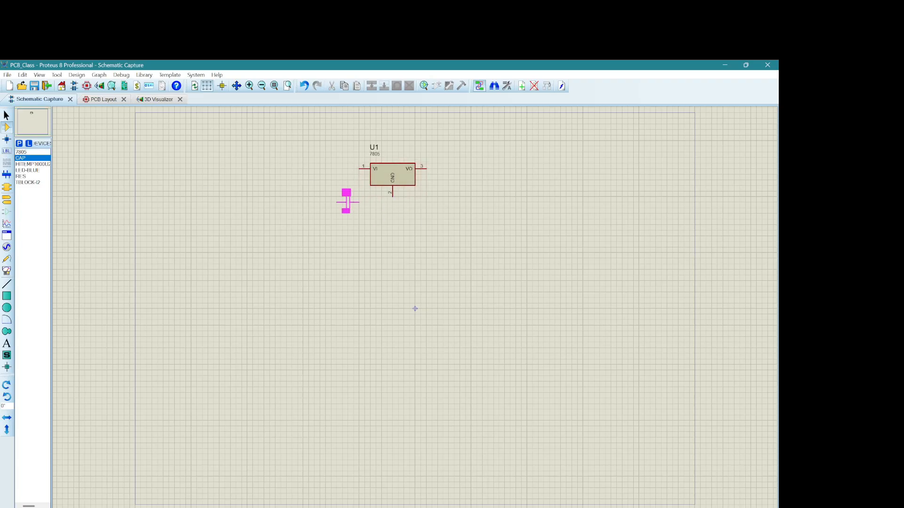
key(KP_Add)
click(358, 202)
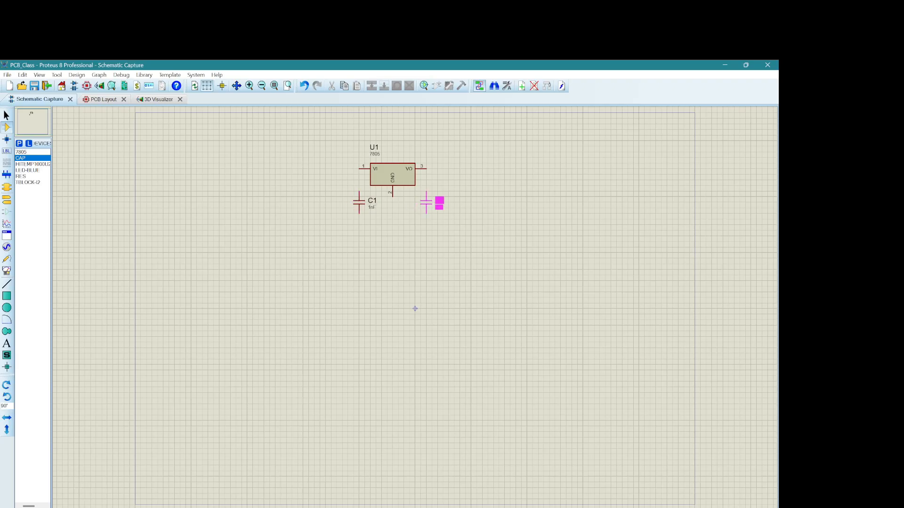
click(426, 203)
Step: Place a TBLOCK-I2 terminal block left of the regulator, rotate it so its pins face left, and shift it further left
click(27, 182)
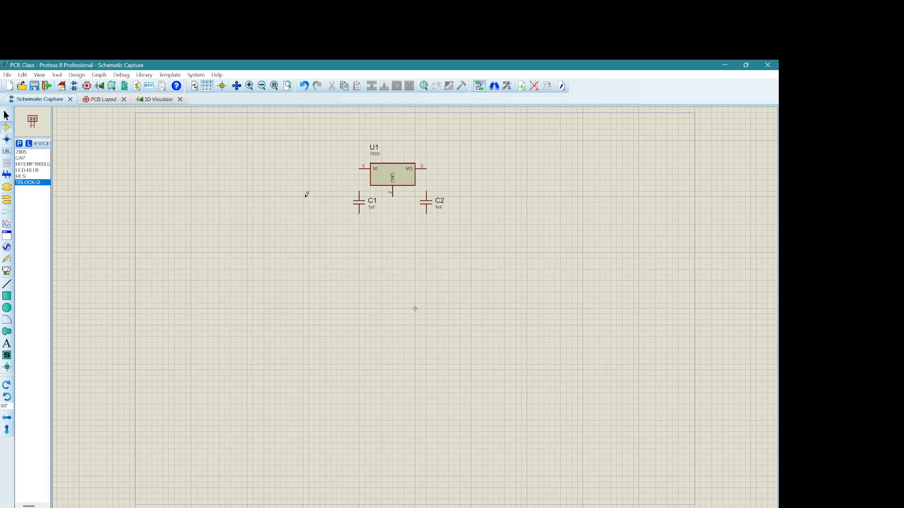
click(244, 181)
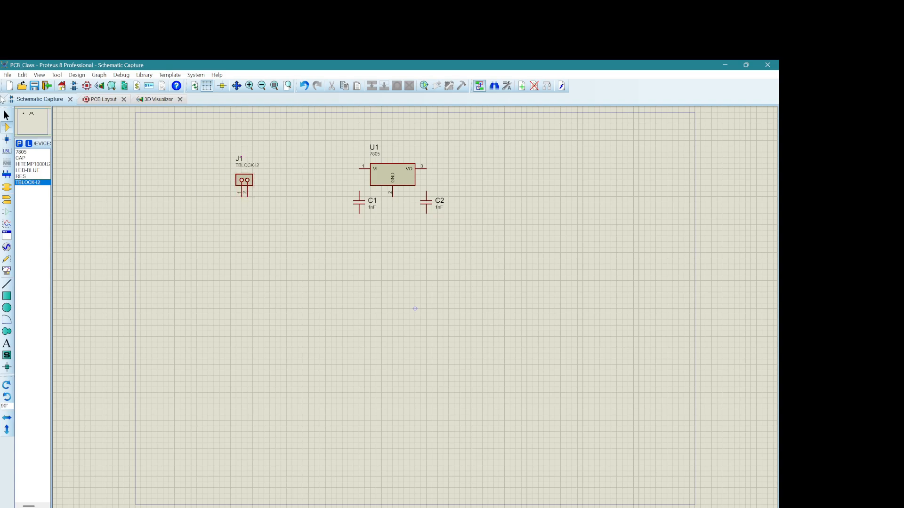
right_click(245, 180)
click(274, 217)
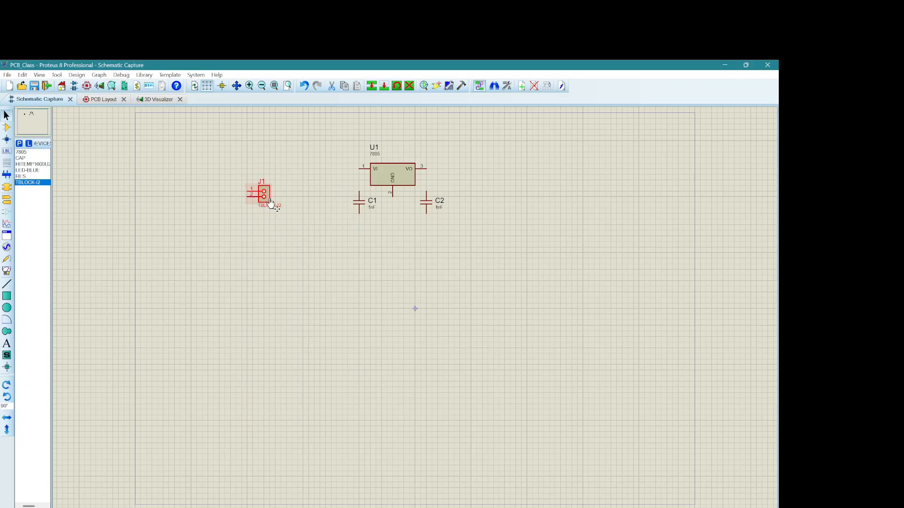
drag(265, 196, 231, 191)
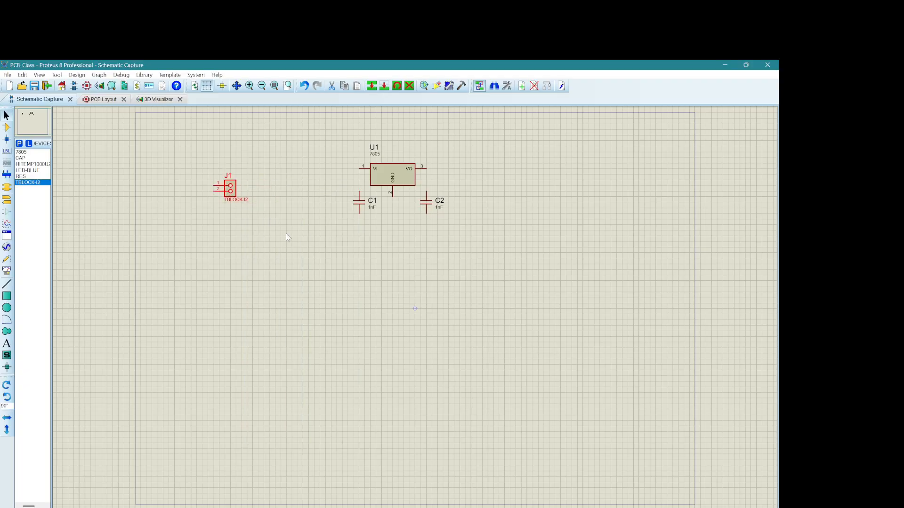
click(288, 237)
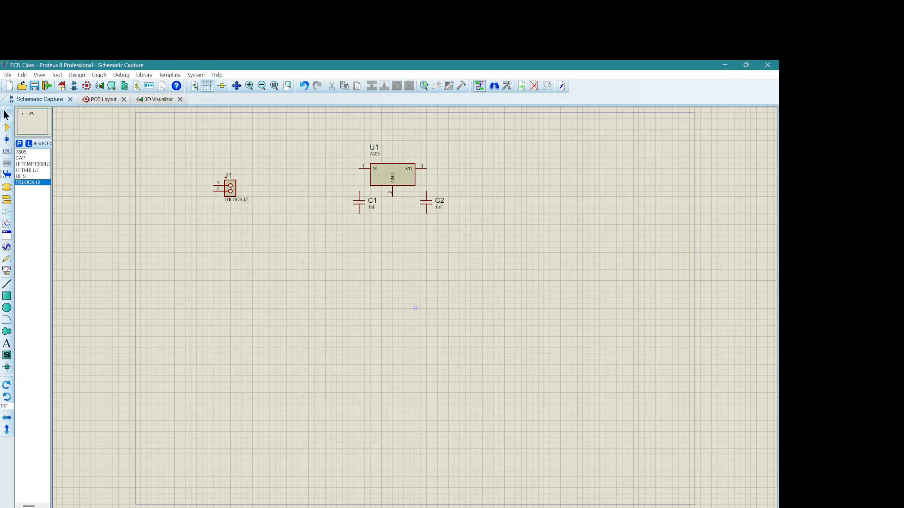
Step: Place a second TBLOCK-I2 terminal block directly below J1 with its pins facing left
click(38, 184)
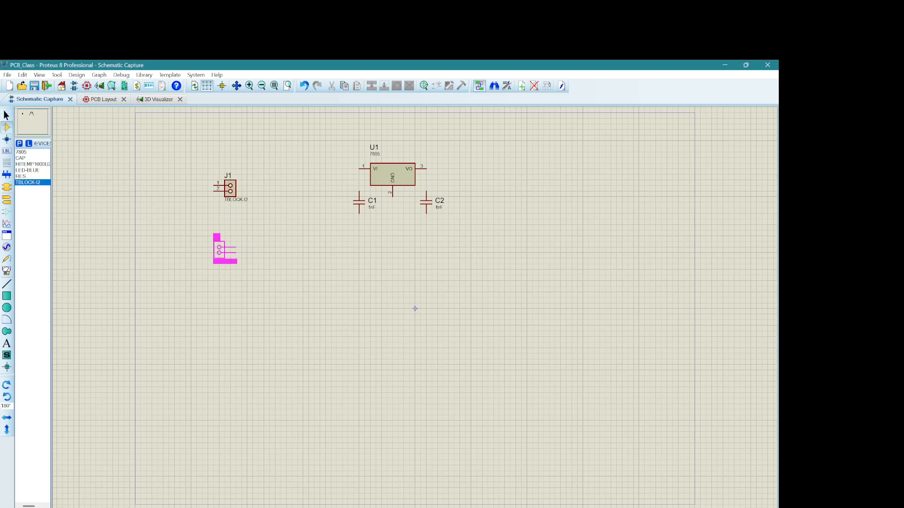
key(KP_Subtract)
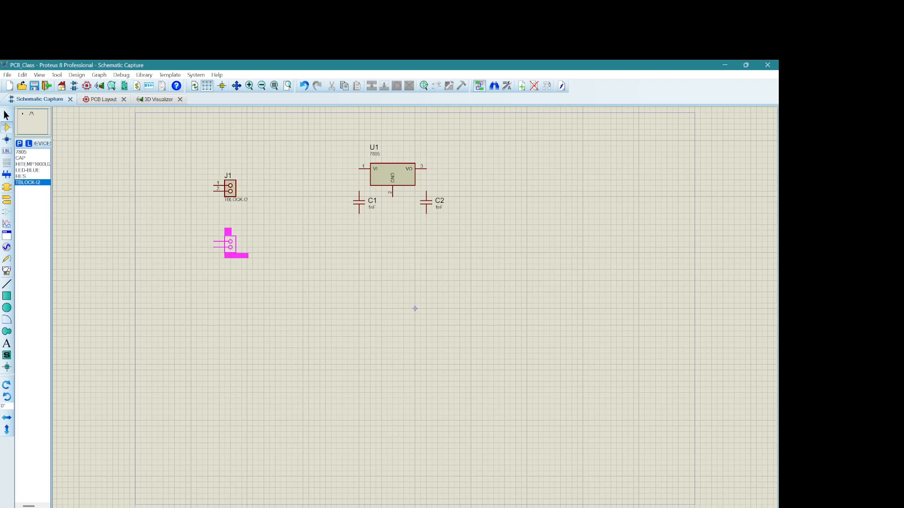
click(230, 243)
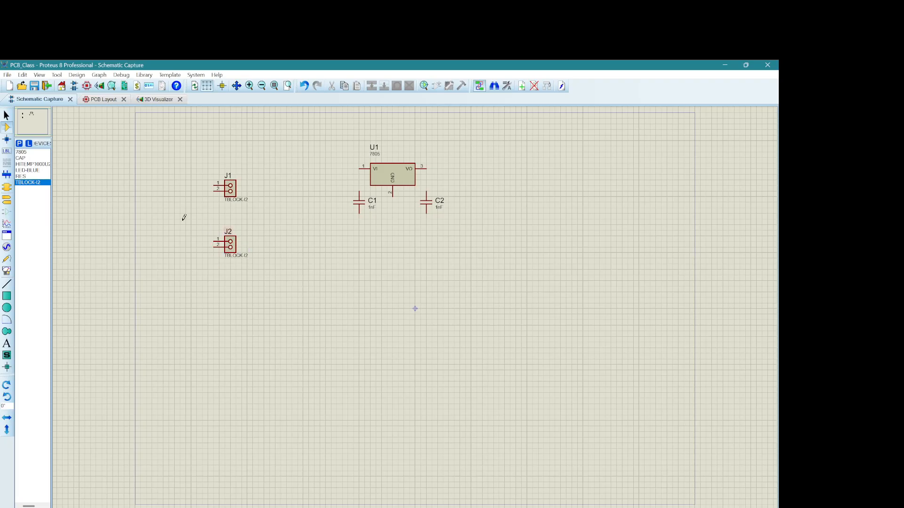
Step: Place two 1000u HITEMP capacitors, a horizontal one beside J1 and one rotated to 270° beside J2
click(32, 164)
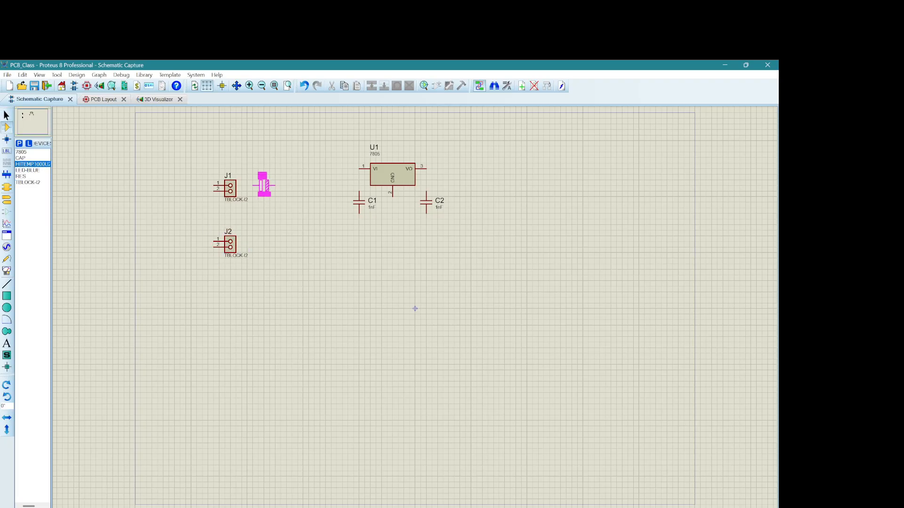
click(263, 185)
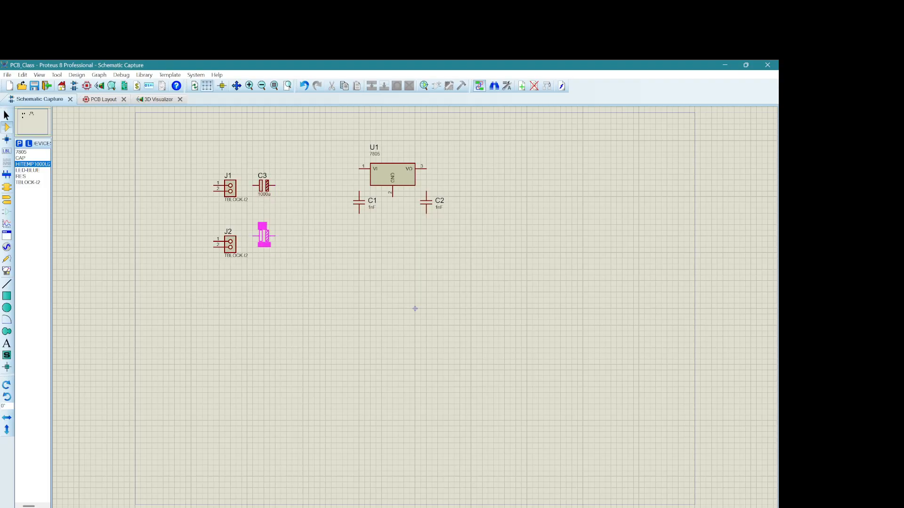
key(KP_Add)
key(KP_Add)
key(KP_Add)
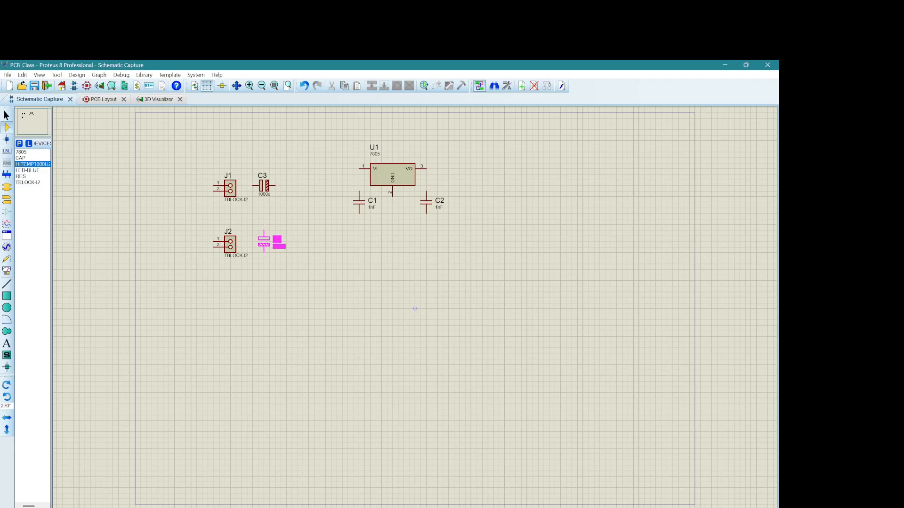
click(259, 242)
Step: Rotate capacitor C3 clockwise to stand vertically and move it closer to J1
click(6, 116)
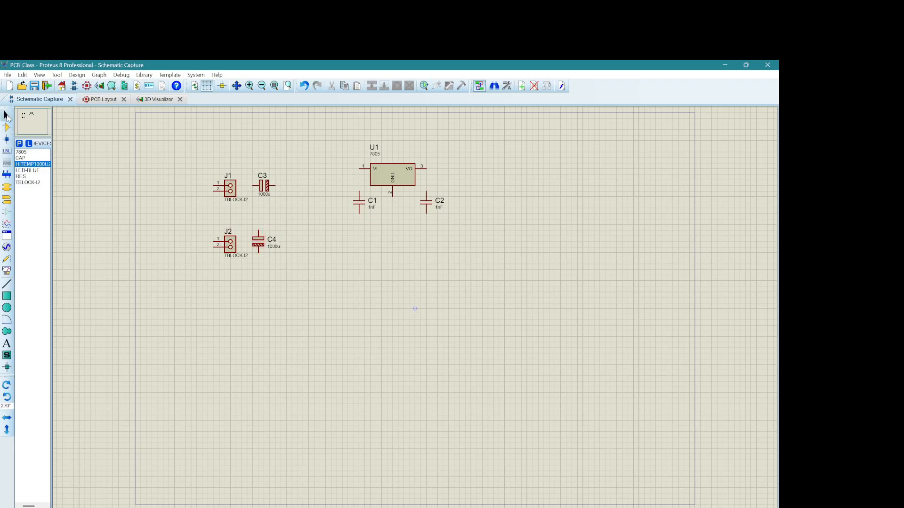
right_click(267, 186)
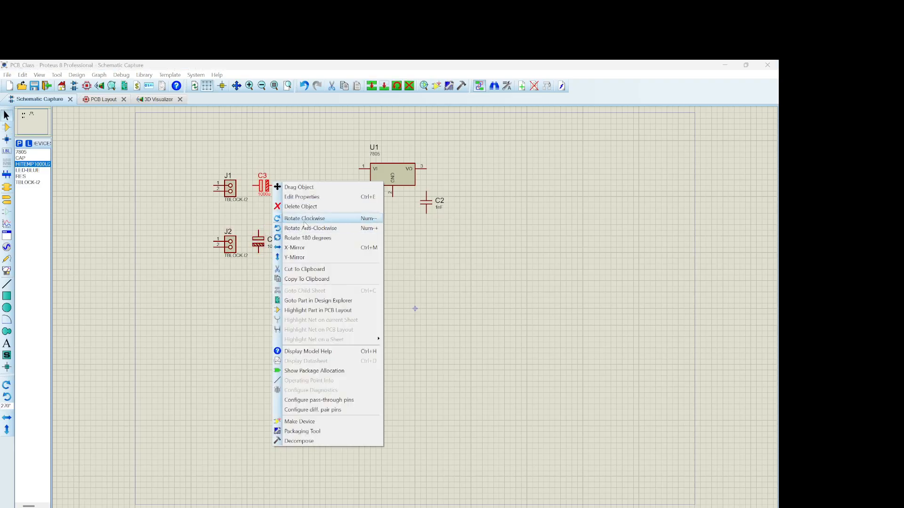
click(307, 218)
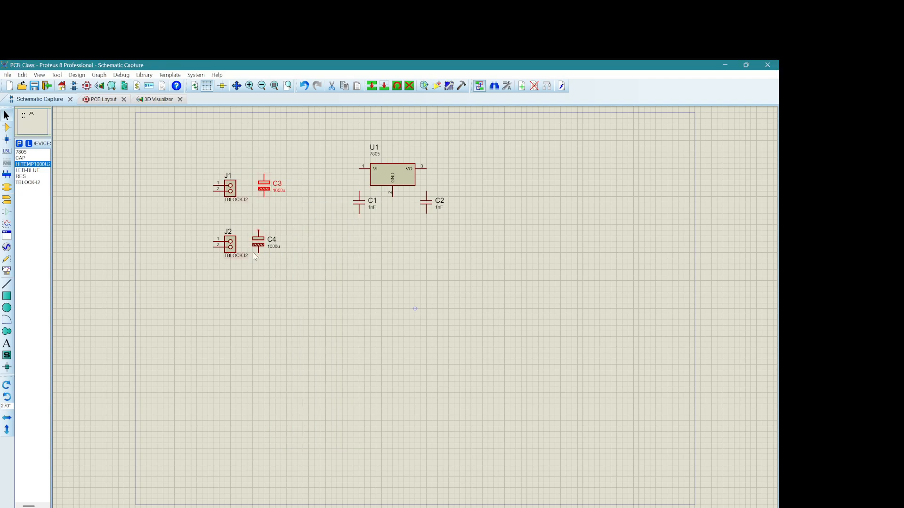
drag(265, 188, 254, 188)
click(286, 171)
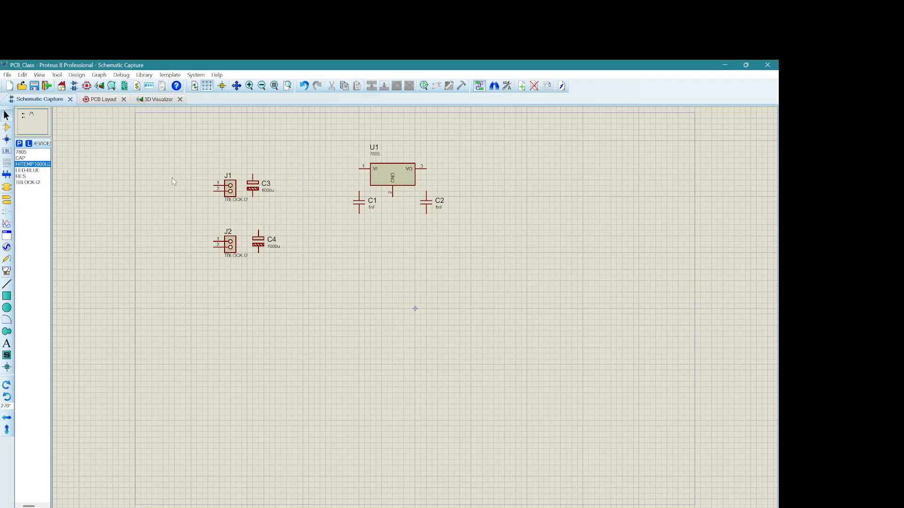
Step: Place the resistor horizontally to the right of the regulator output and the LED-BLUE vertically below its right end
click(26, 176)
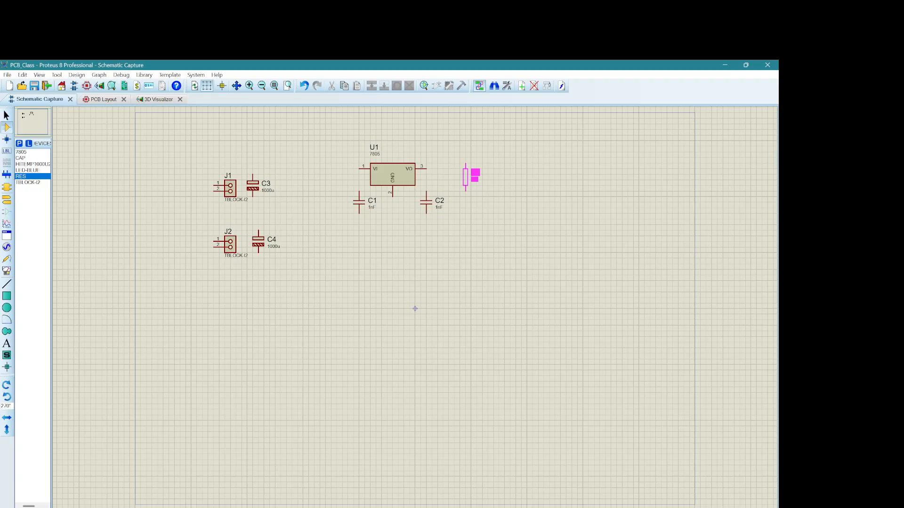
key(KP_Add)
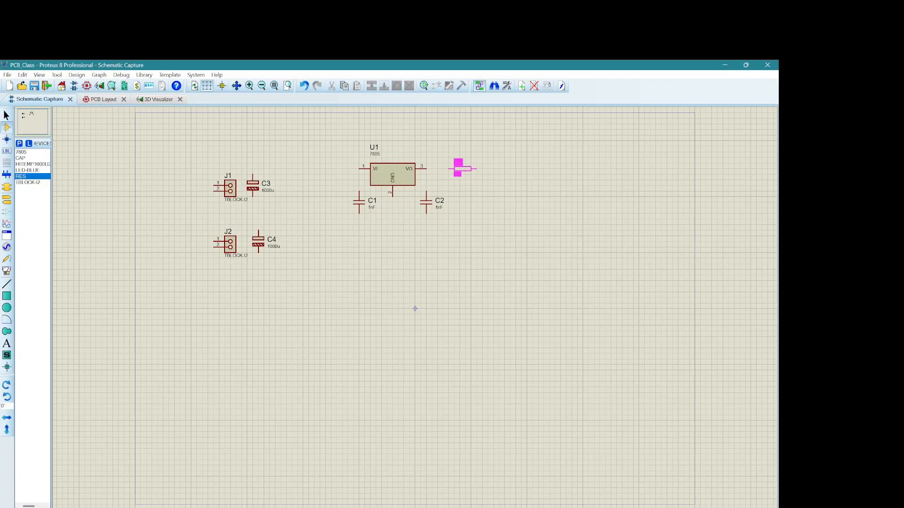
click(462, 169)
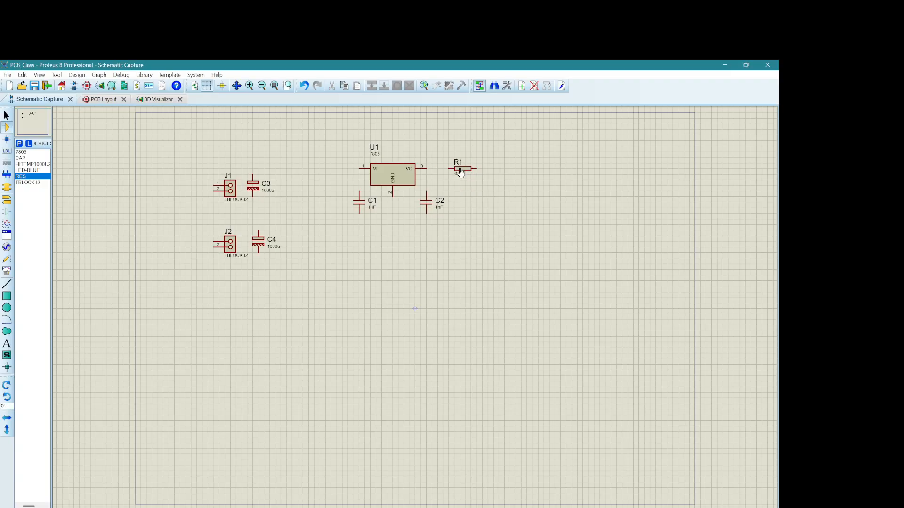
click(28, 170)
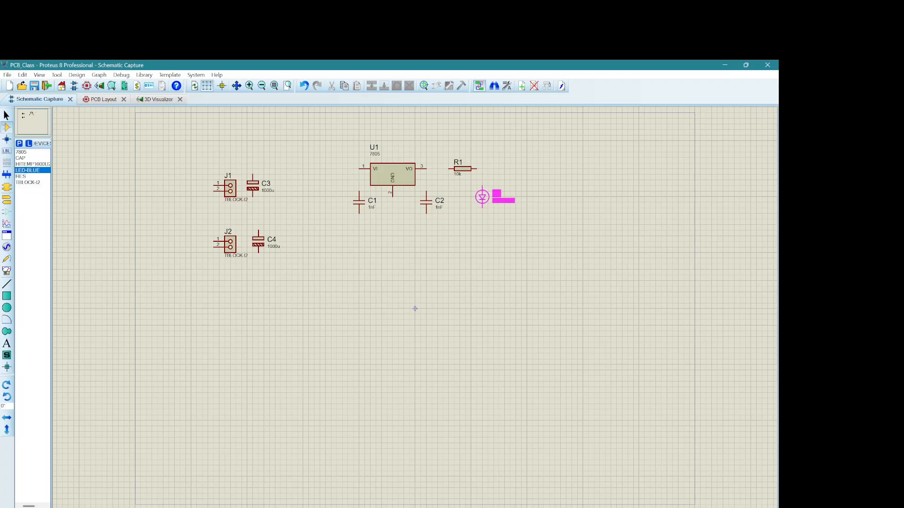
click(476, 197)
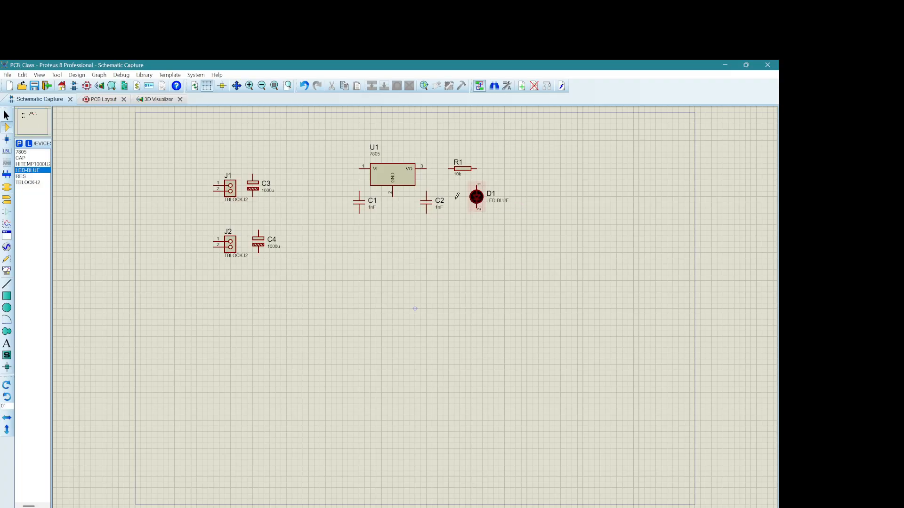
click(7, 116)
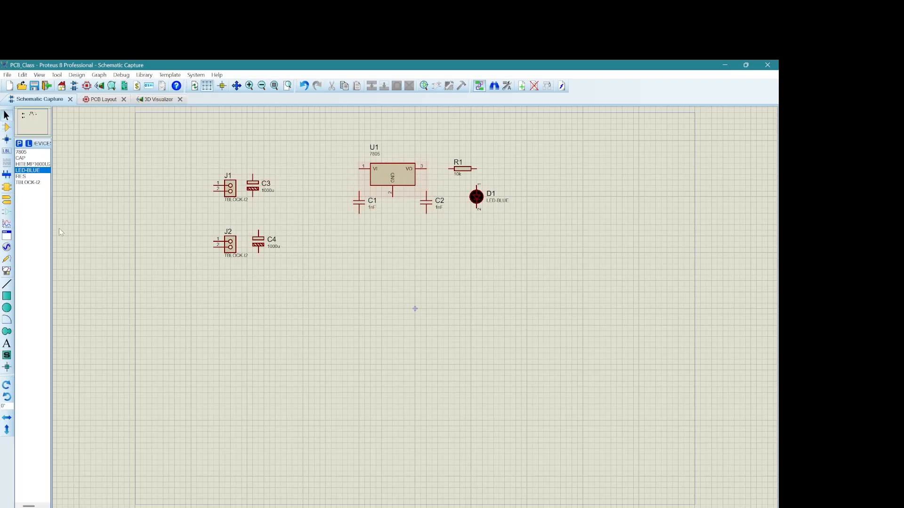
Step: Place four DEFAULT terminals: beside J1, beside J2, at the regulator input, and one turned downward near the regulator output
click(8, 201)
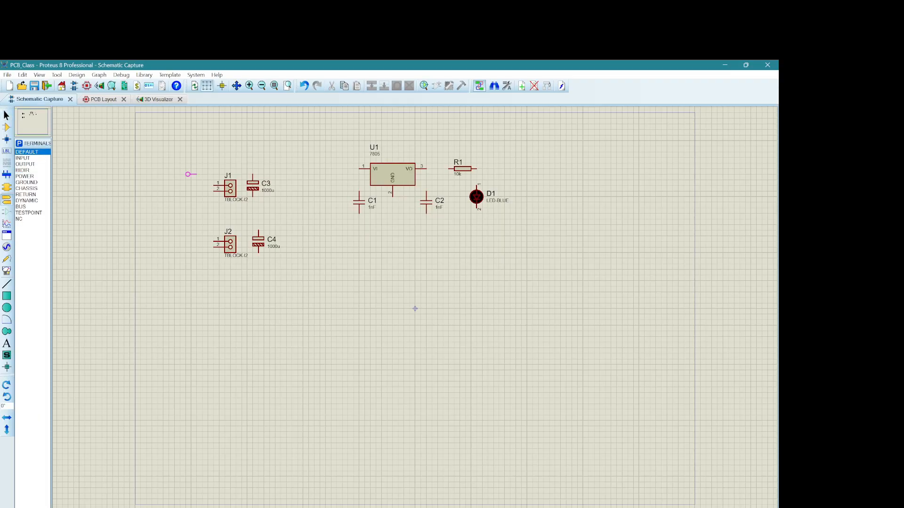
click(199, 186)
click(199, 242)
click(333, 168)
key(KP_Subtract)
click(437, 155)
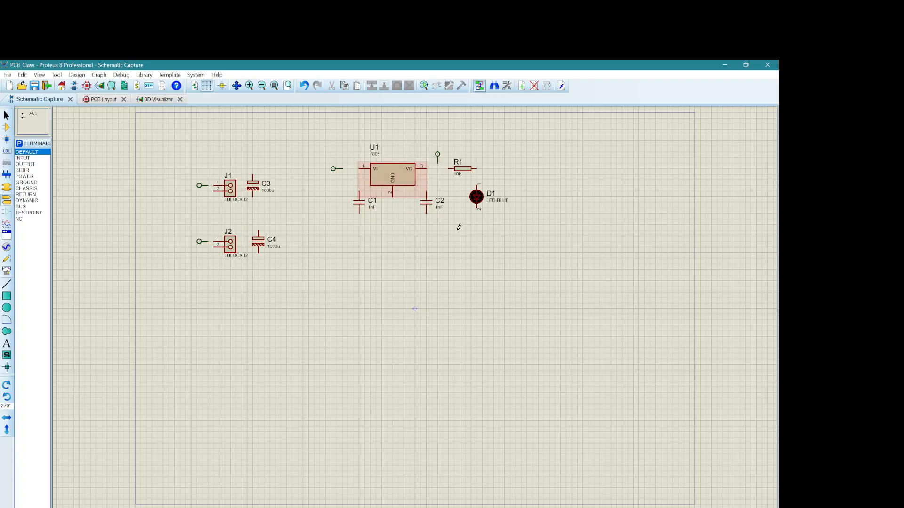
Step: Place two upright GROUND terminals, one below the regulator and one below J2
click(30, 183)
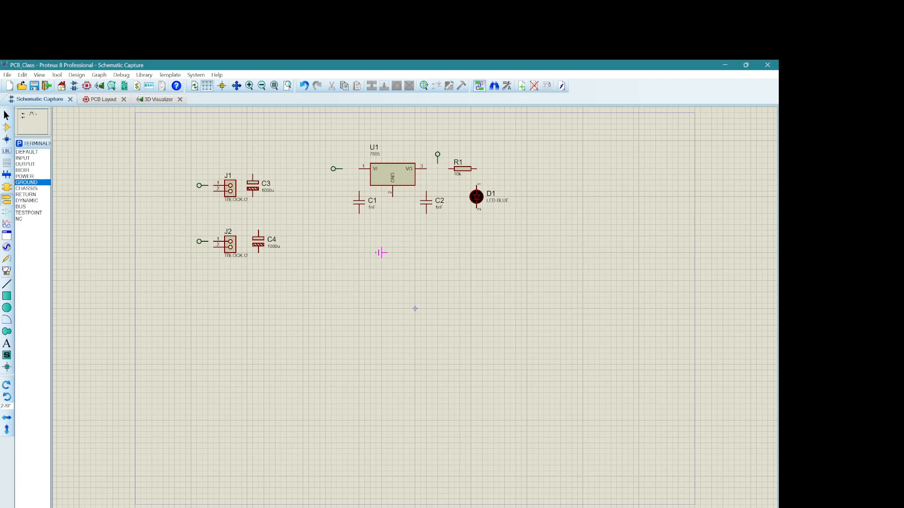
key(KP_Add)
click(392, 237)
click(247, 293)
click(6, 115)
mouse_move(571, 507)
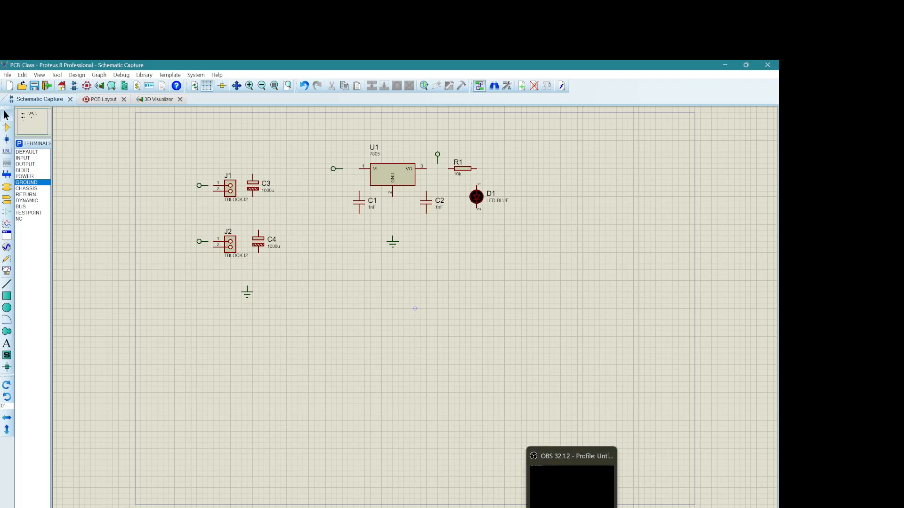
click(572, 507)
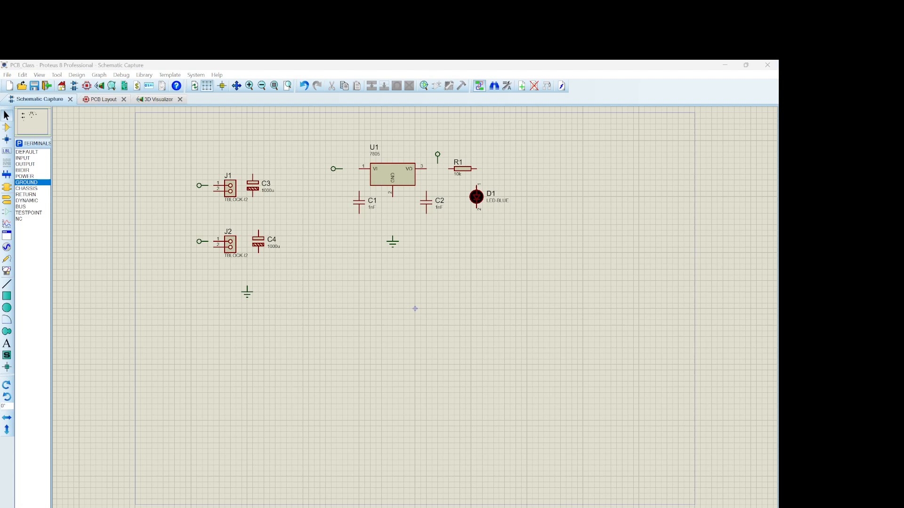
Step: Wire the input terminal and the upper pin of C1 to the regulator's VI pin
click(360, 169)
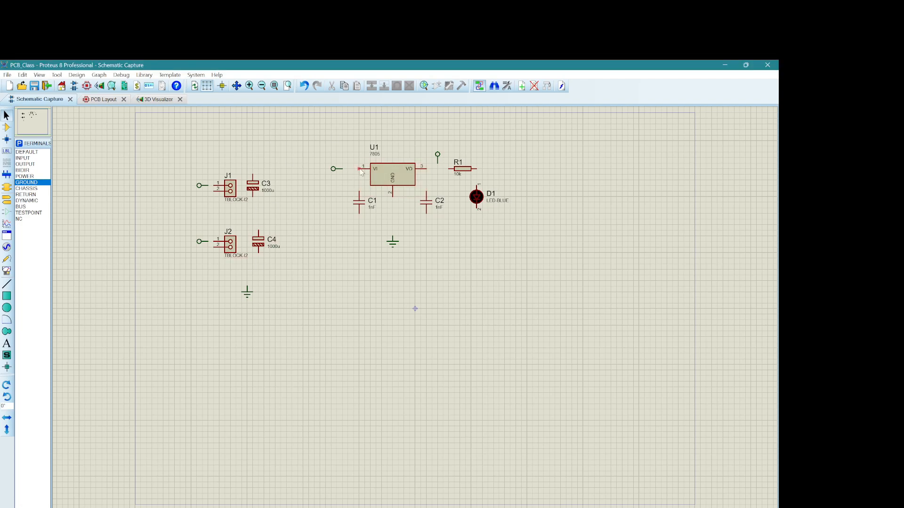
click(335, 169)
click(360, 168)
Step: Wire the regulator's VO pin to R1, and join the output terminal and the upper pin of C2 to that net
click(449, 168)
click(438, 163)
click(438, 168)
click(426, 192)
click(432, 169)
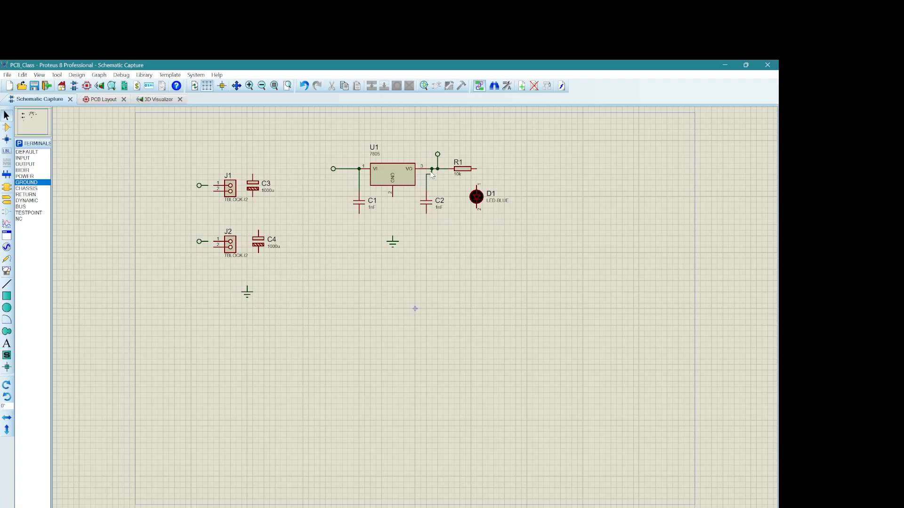
Step: Wire the regulator's GND pin to the ground terminal below it and tie the lower pins of C1 and C2 to that line
click(393, 196)
click(393, 238)
click(359, 214)
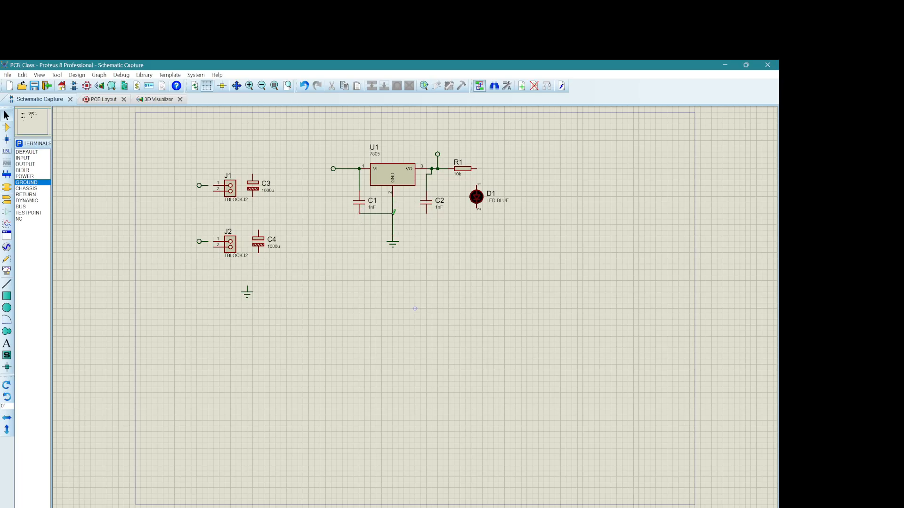
click(426, 212)
click(393, 214)
Step: Wire the lower pin of LED D1 to the ground line at C2 and its upper pin to the free end of R1
click(477, 211)
click(427, 213)
click(477, 186)
click(478, 168)
Step: Set the value of resistor R1 to 330
double_click(459, 175)
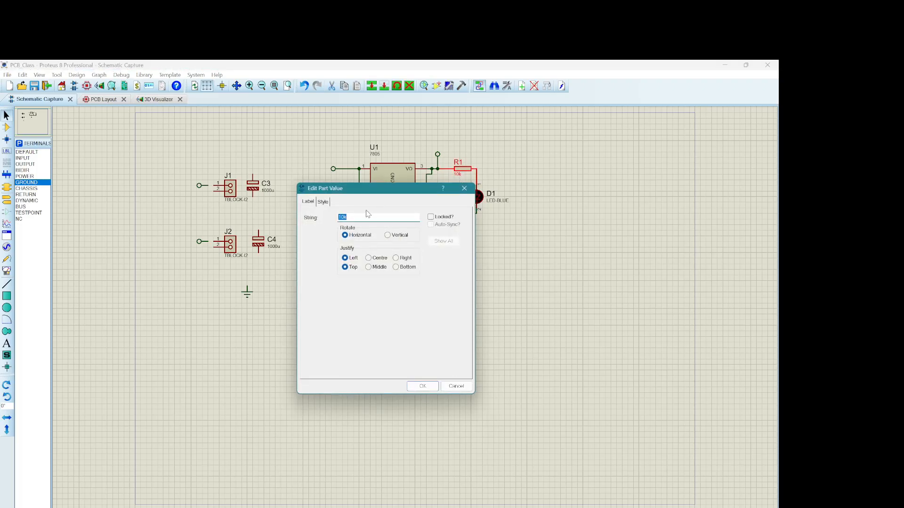
text(330)
key(Return)
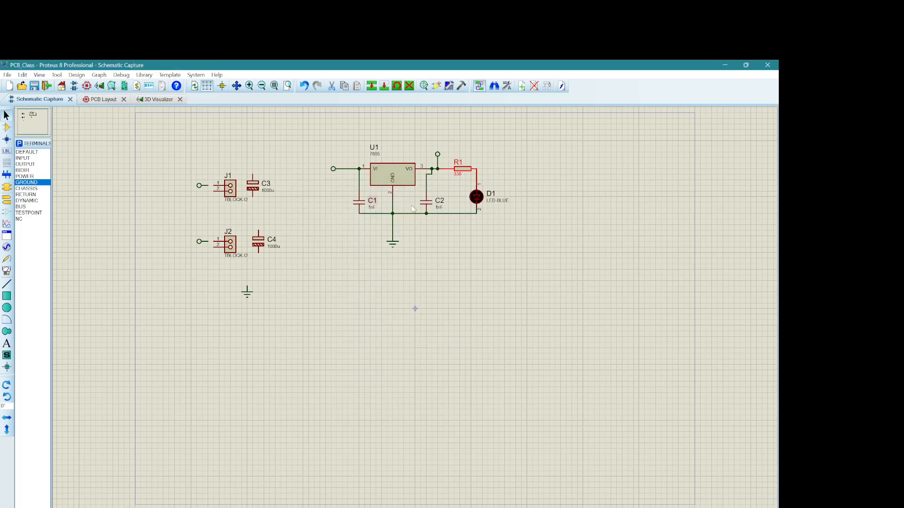
click(475, 257)
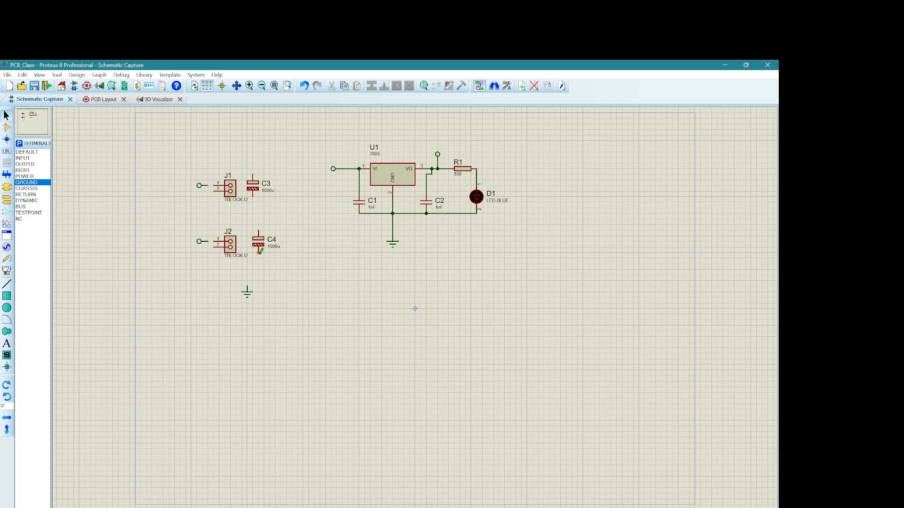
Step: Wire the lower pin of C4 and pin 2 of J2 to the ground terminal below them
click(258, 254)
click(247, 264)
click(248, 281)
click(213, 247)
click(247, 265)
Step: Wire the upper pin of C4 over the terminal block to pin 1 of J2
click(258, 227)
click(213, 217)
click(215, 239)
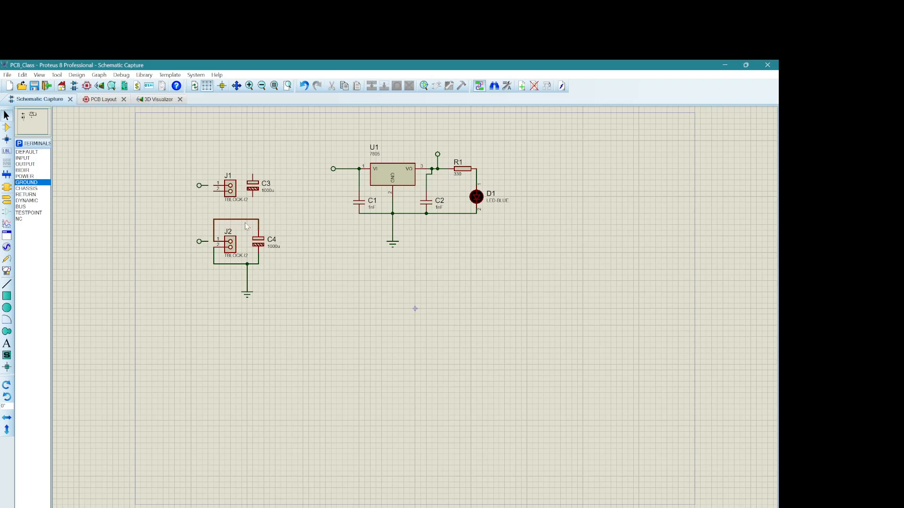
Step: Wire the lower pin of C3 to the ground line below C4, and join pin 2 of J1 to that wire
click(253, 196)
click(287, 212)
click(247, 269)
click(214, 190)
click(253, 214)
Step: Wire the upper pin of C3 to pin 1 of J1 and connect the input terminals beside J1 and J2 to their pin 1 wires
click(253, 163)
click(213, 185)
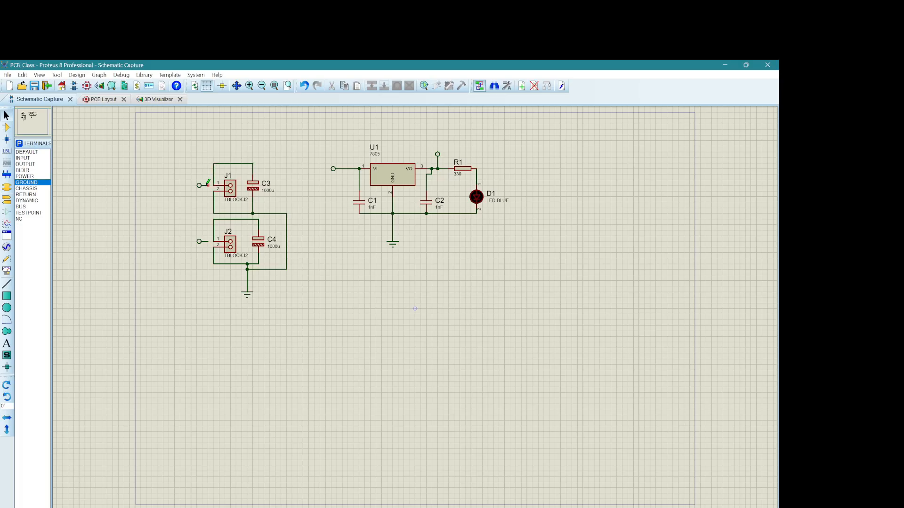
double_click(209, 186)
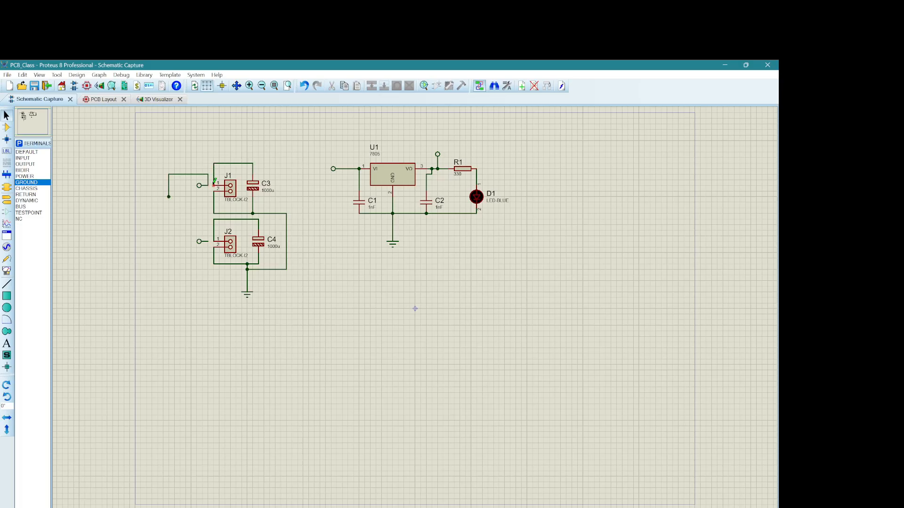
right_click(184, 174)
click(218, 209)
Step: Rename terminal block J1 as PWR IN and J2 as PWR OUT, and place the PWR OUT label slightly higher
double_click(231, 177)
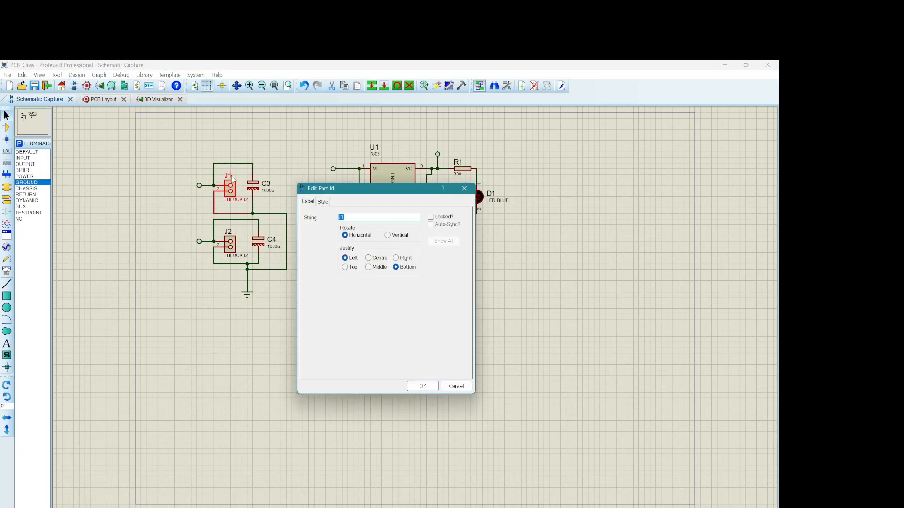
text(PWR IN)
click(422, 386)
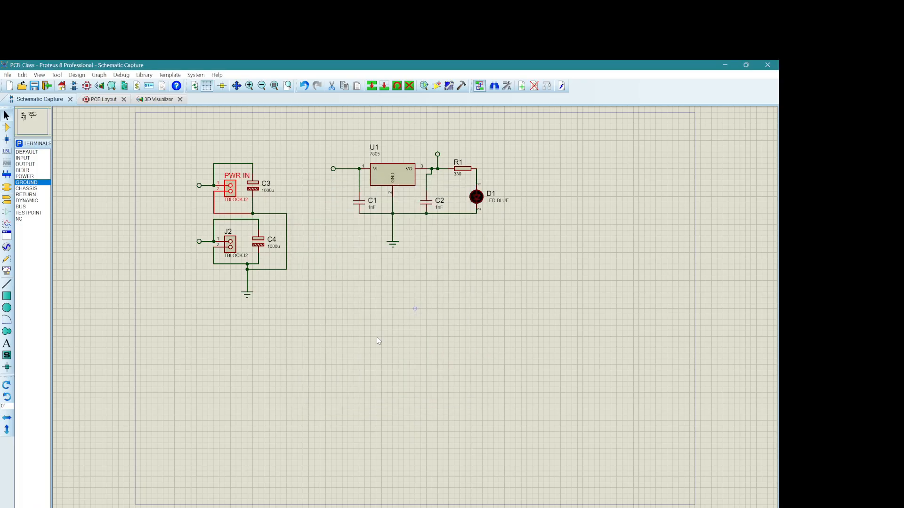
double_click(232, 235)
text(PWR OUT)
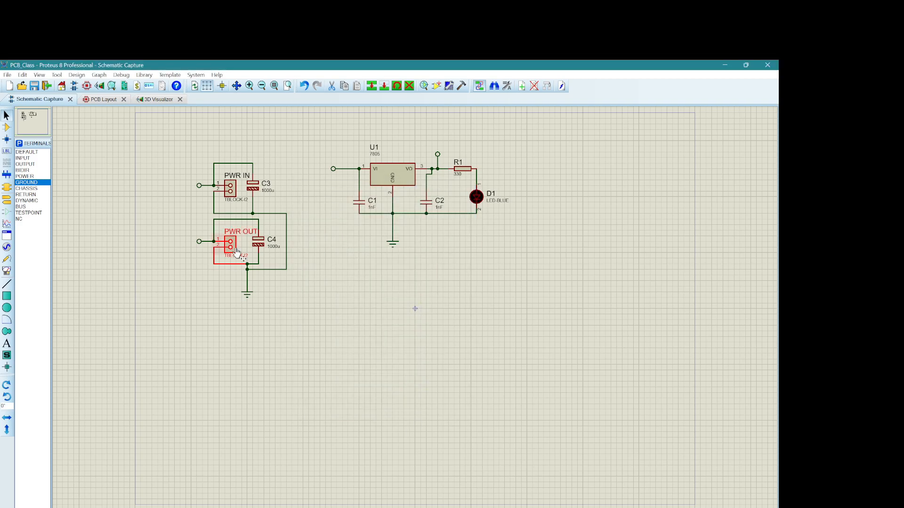
click(422, 386)
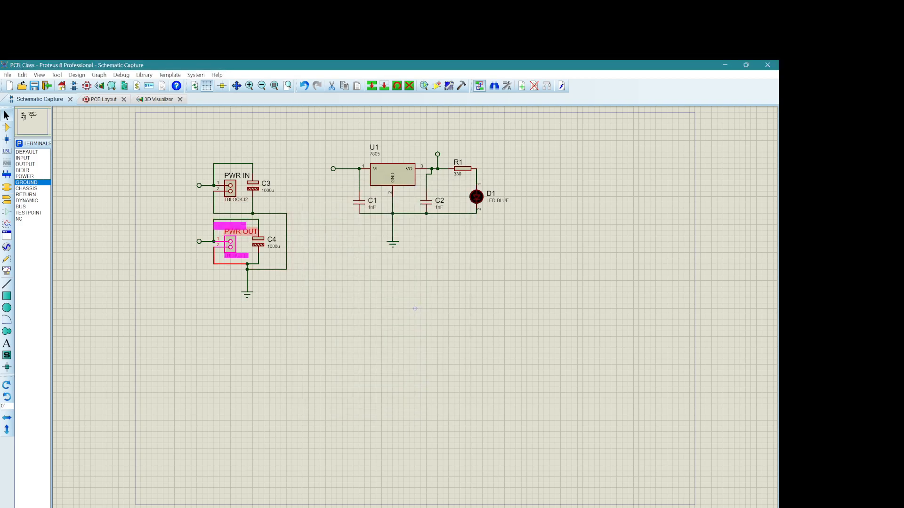
click(372, 248)
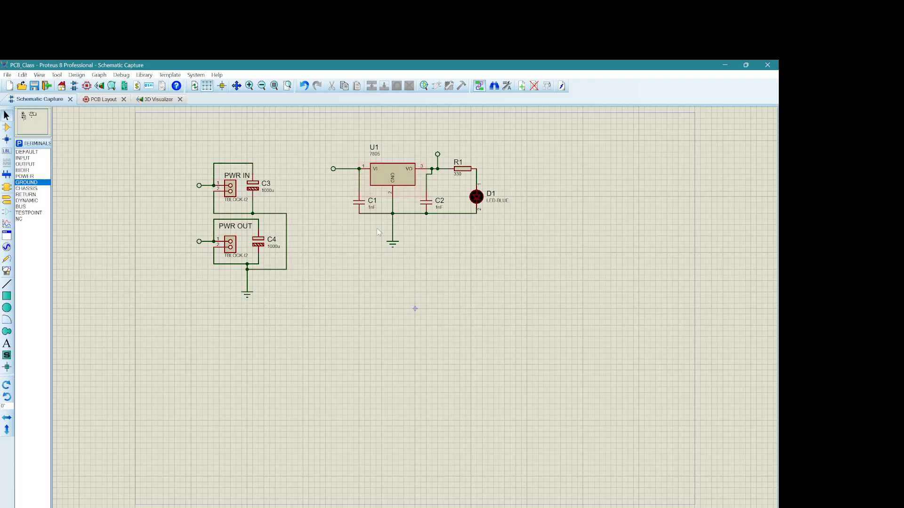
Step: Label the ground terminals below the terminal blocks and below U1 as GND
double_click(247, 295)
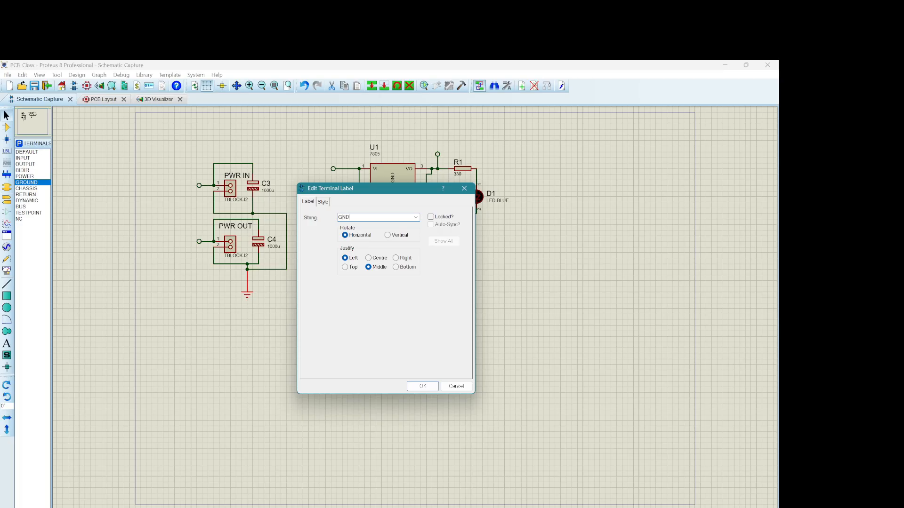
click(423, 386)
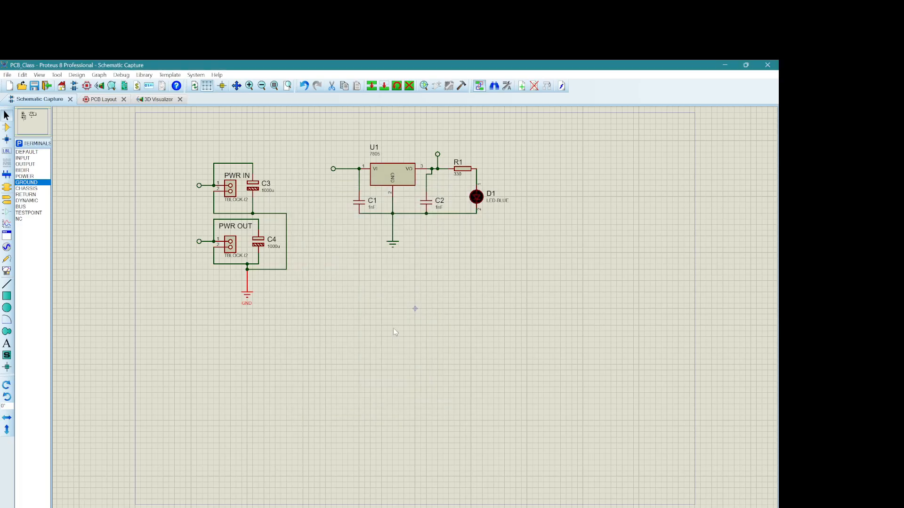
click(392, 242)
double_click(393, 242)
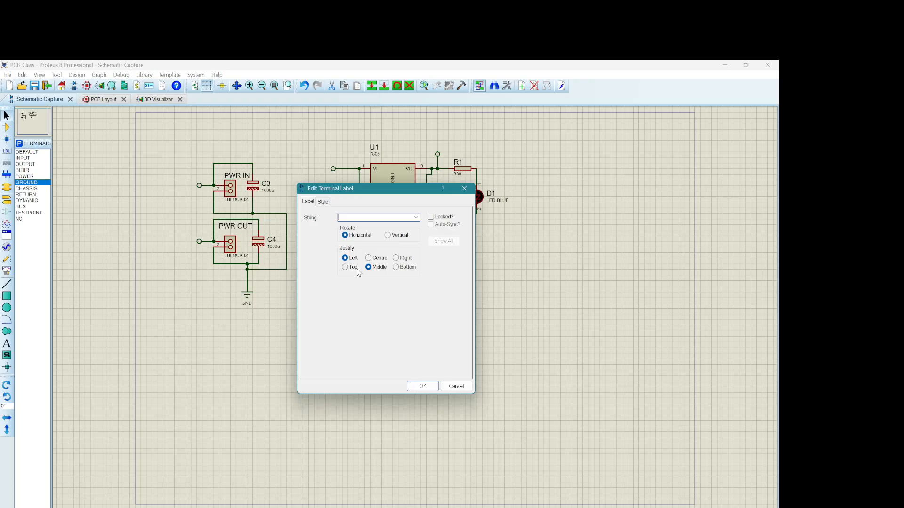
text(GND)
click(426, 385)
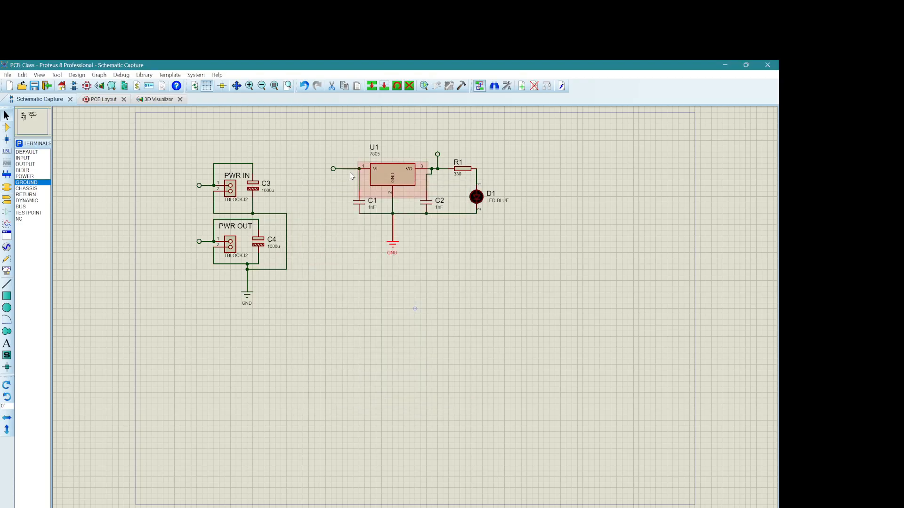
Step: Label the terminal at the PWR IN block 12V and the one at the PWR OUT block 5V
double_click(198, 186)
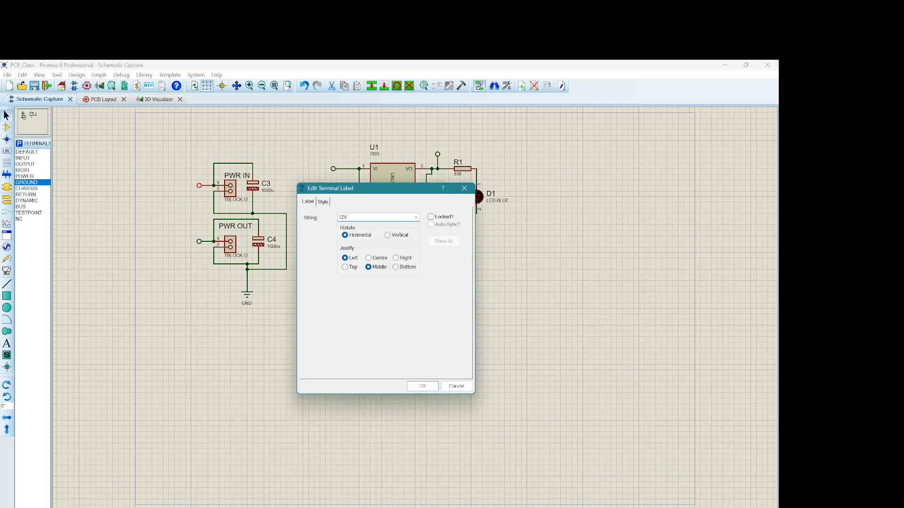
click(423, 386)
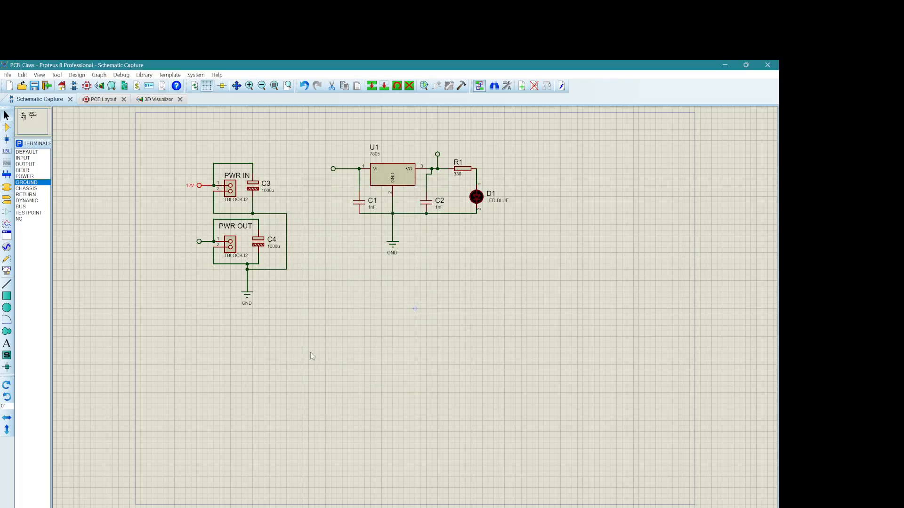
double_click(200, 242)
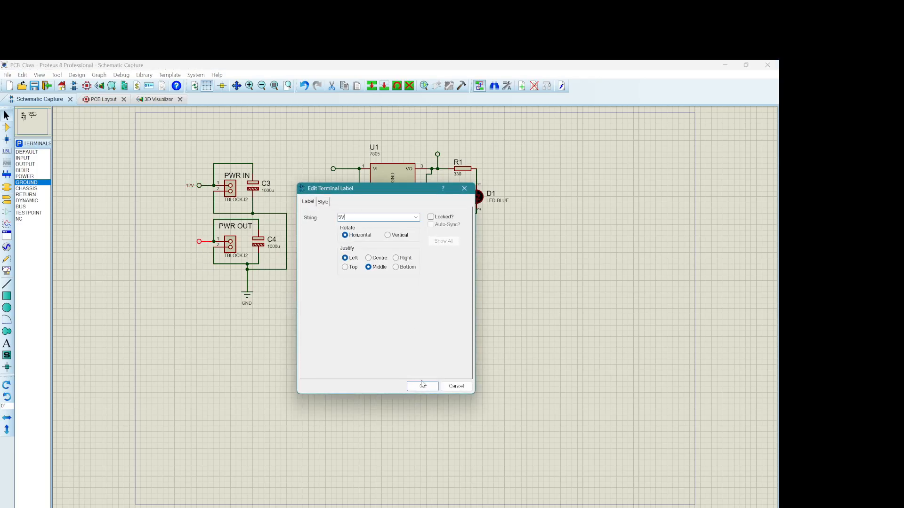
click(422, 386)
Step: Label the terminal at the VI pin of U1 12V and the terminal above its VO output 5V
double_click(333, 169)
click(428, 387)
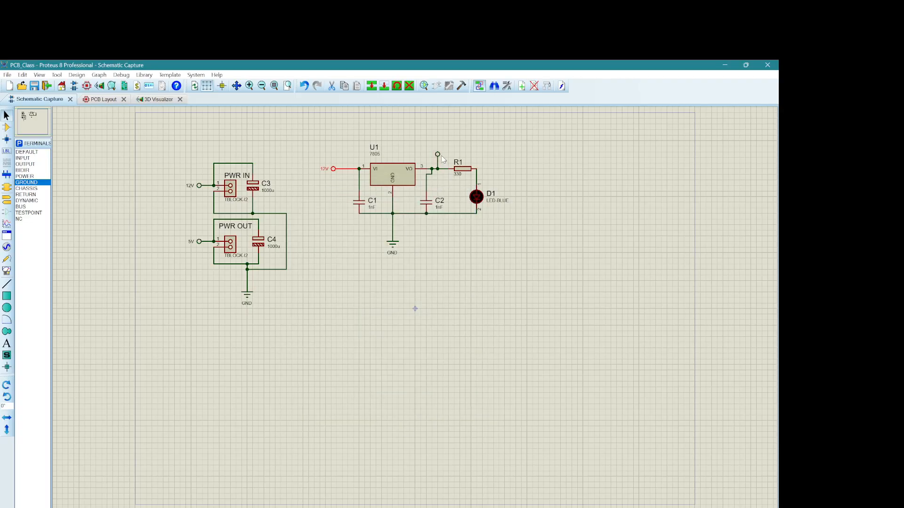
double_click(437, 155)
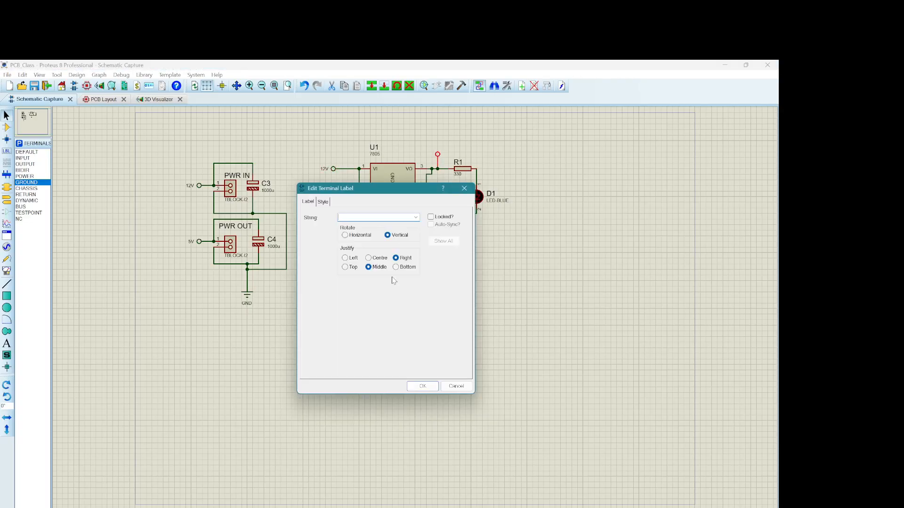
click(422, 386)
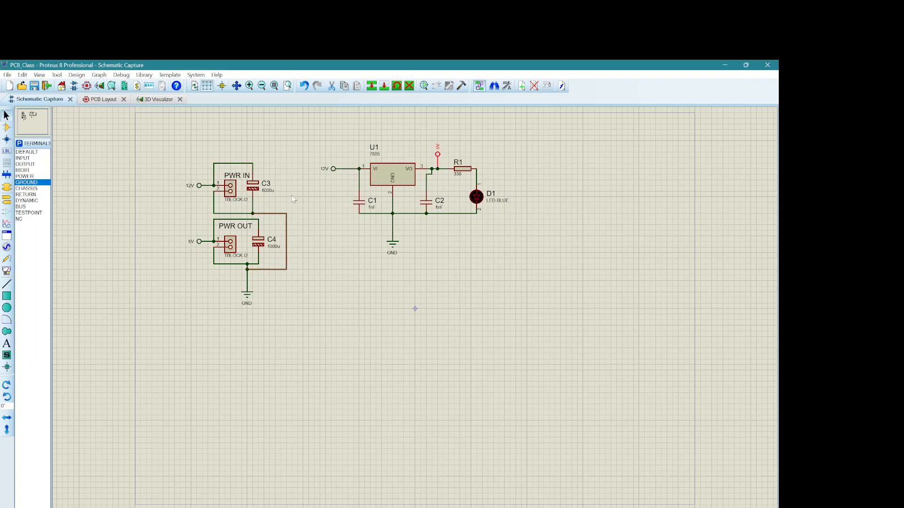
Step: Draw a rectangular outline on the Board Edge layer of the PCB layout, just inside the blue work area
click(109, 100)
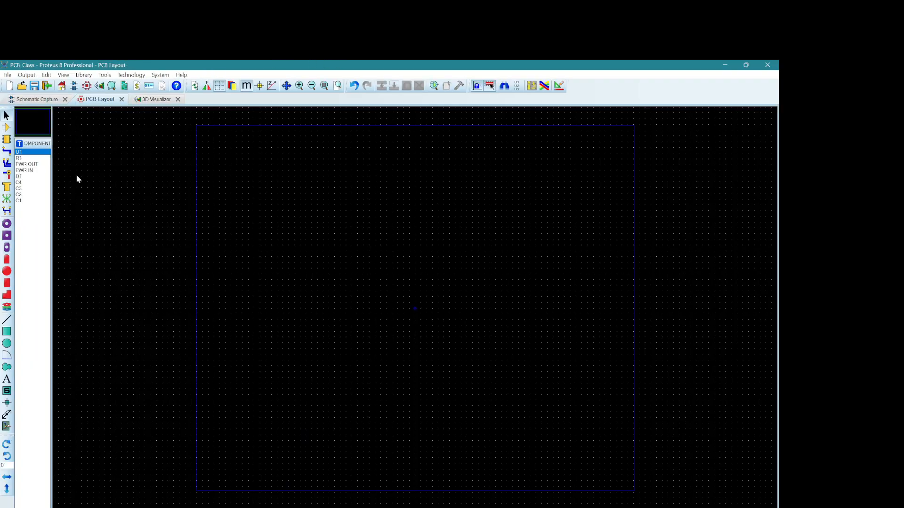
click(10, 333)
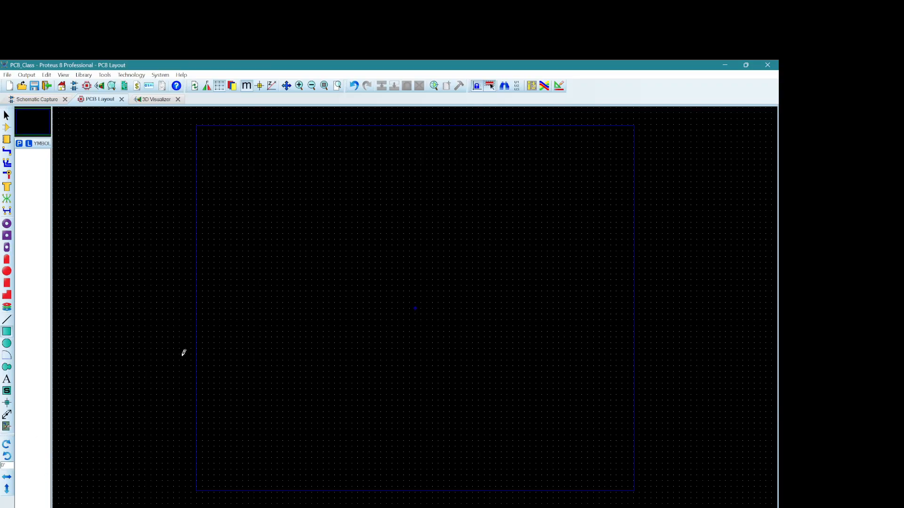
click(18, 507)
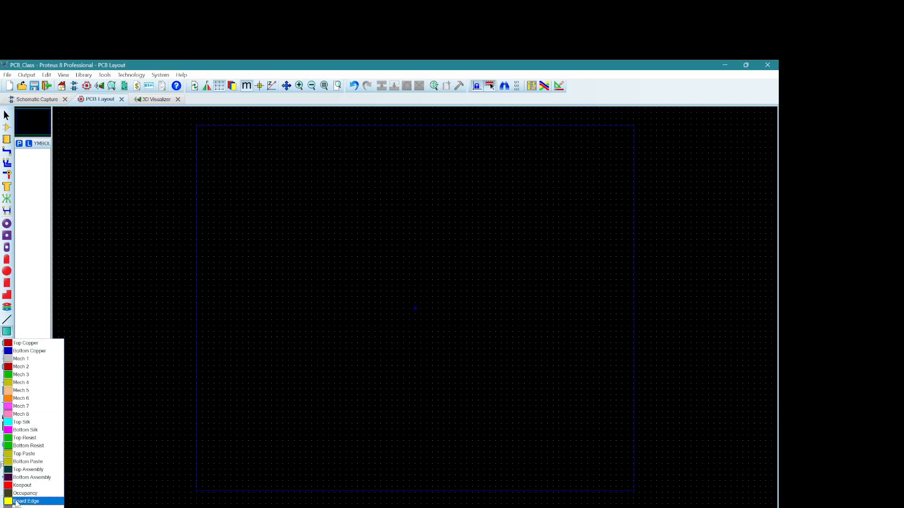
click(16, 502)
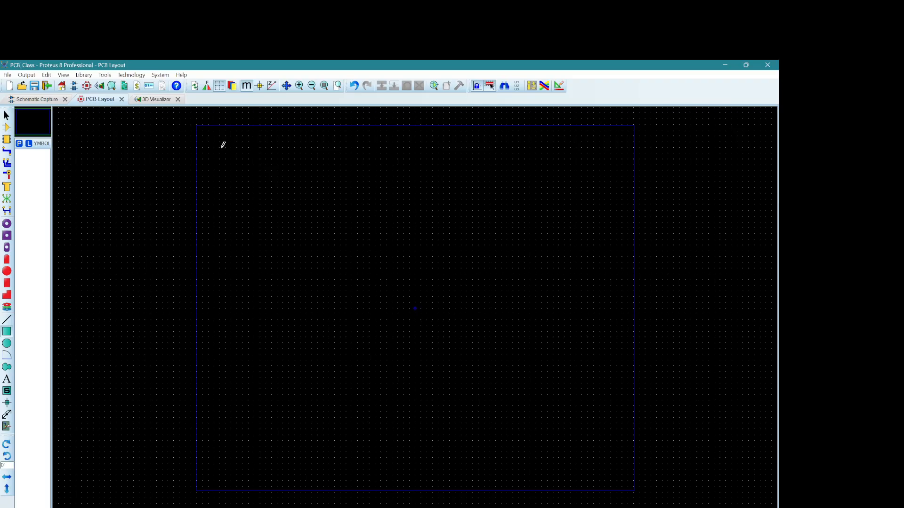
drag(233, 159, 623, 463)
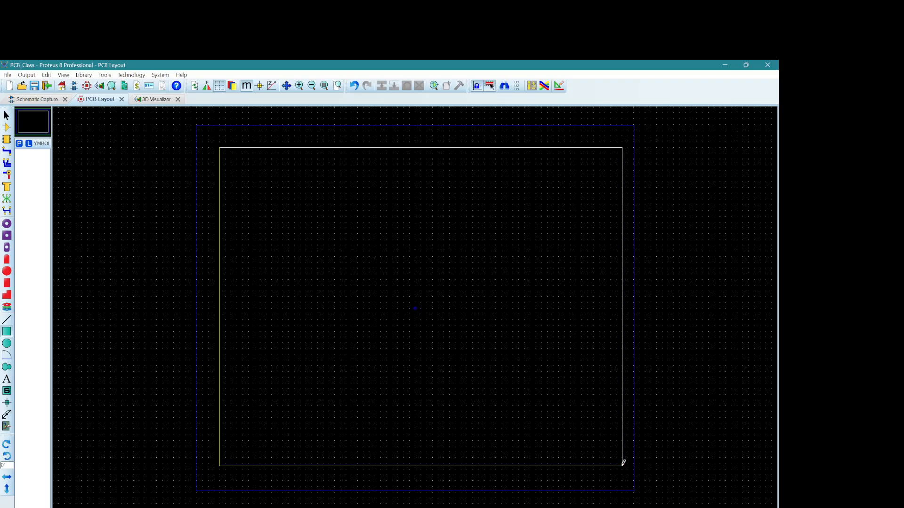
click(6, 116)
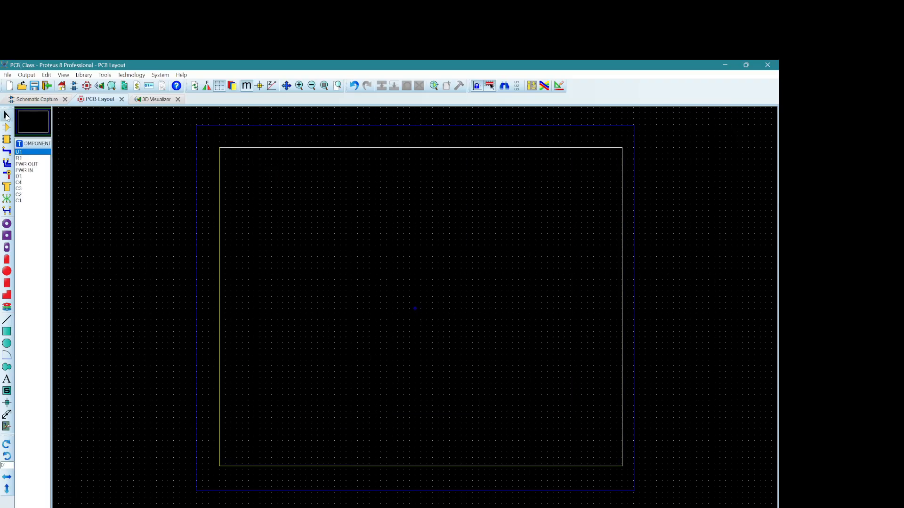
Step: Place all listed components on the board with the Auto-placer, keeping its default settings
scroll(415, 309, up, 2)
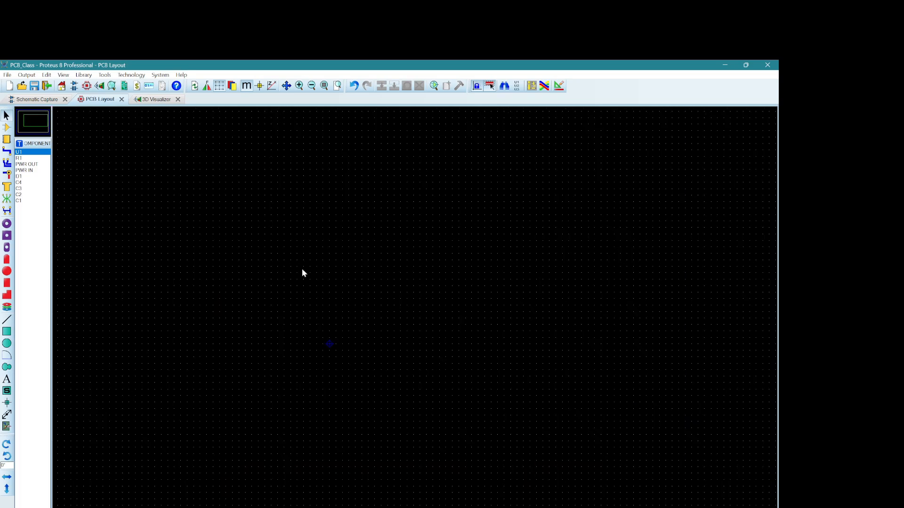
click(106, 75)
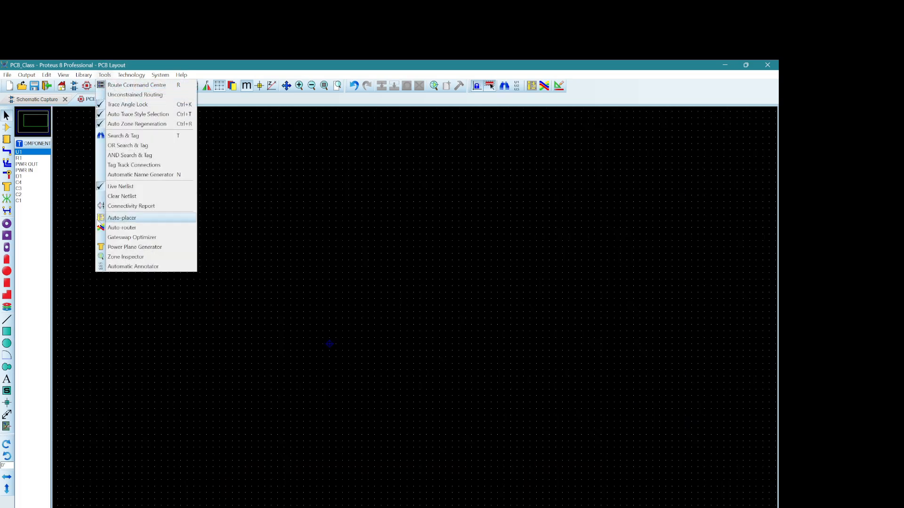
click(124, 218)
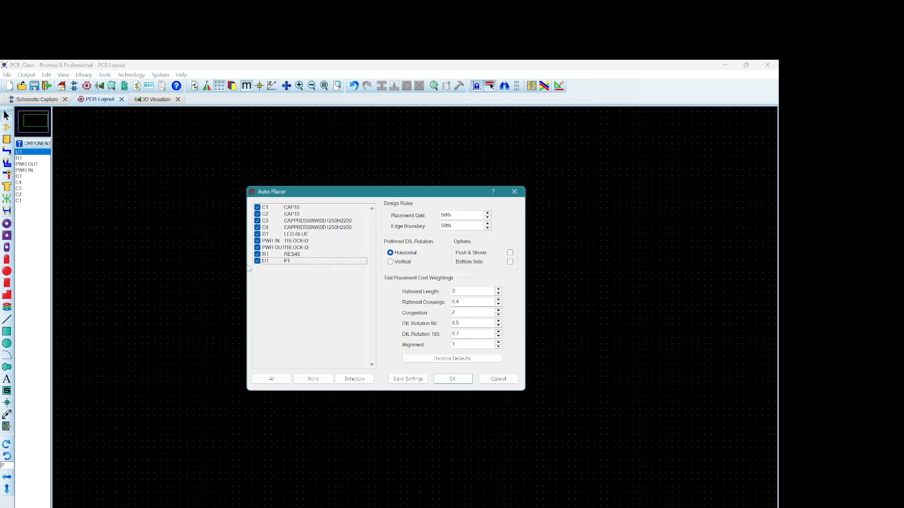
click(449, 379)
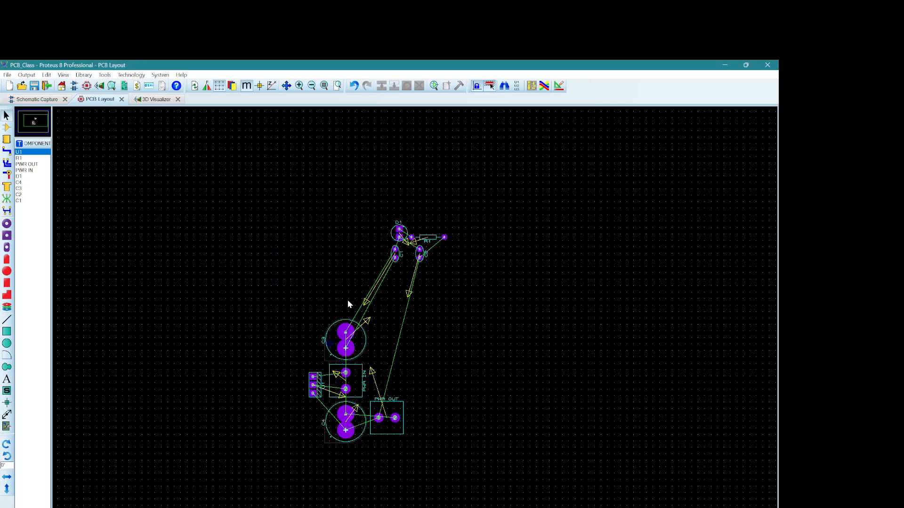
Step: Move U1 away from PWR IN to the free area above C3, level with C1
scroll(411, 306, down, 2)
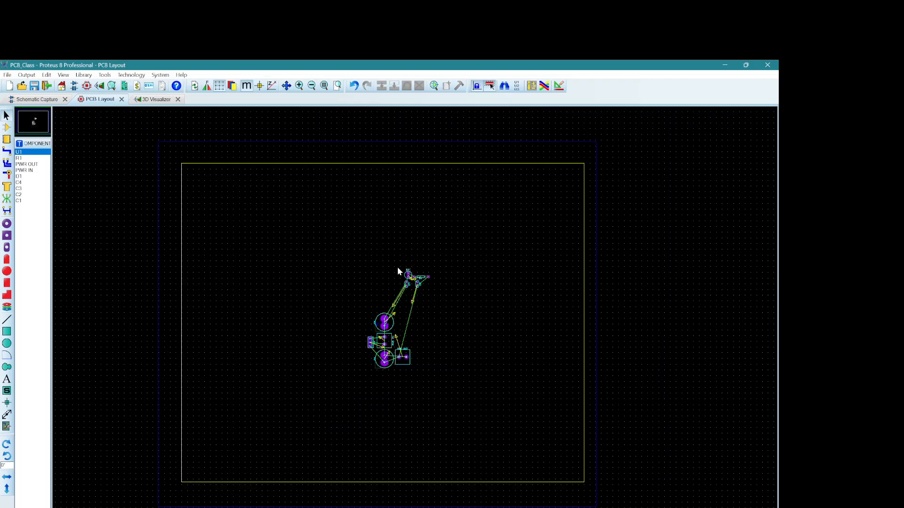
scroll(413, 315, up, 1)
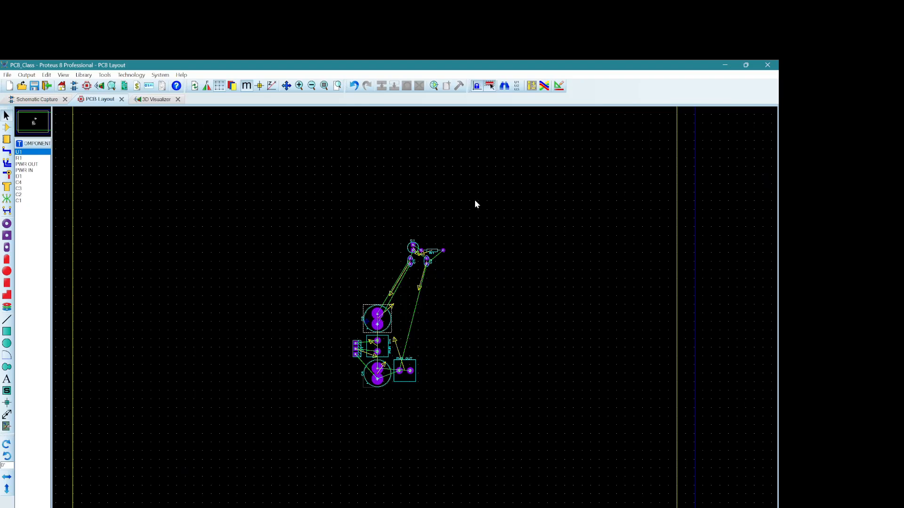
scroll(415, 308, up, 2)
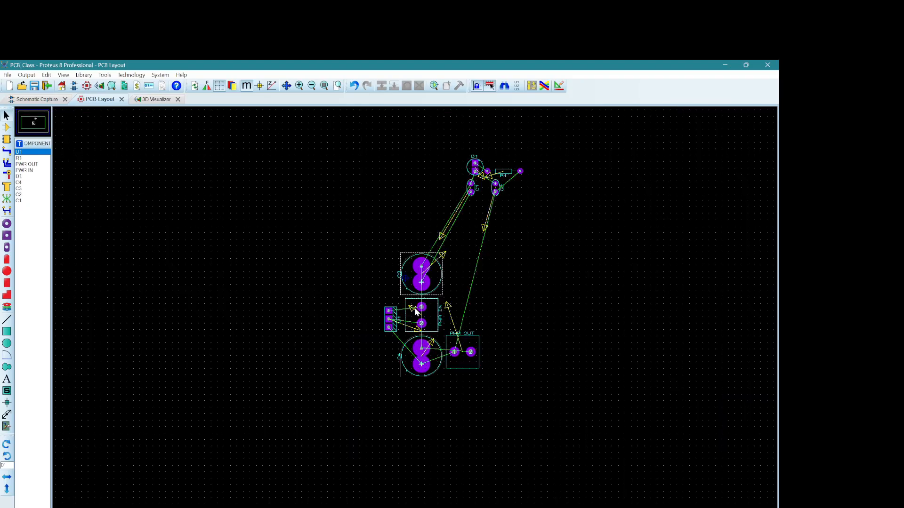
scroll(417, 309, down, 1)
drag(393, 328, 382, 208)
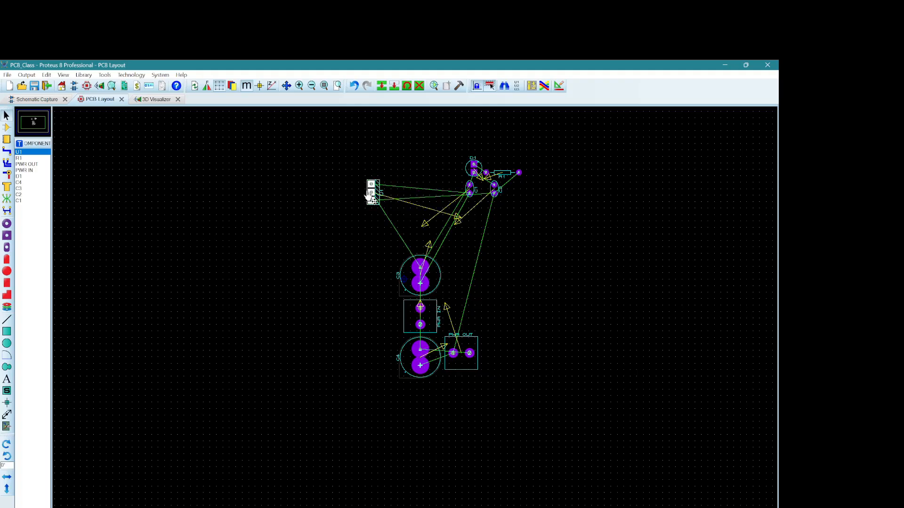
Step: Rotate U1 clockwise twice in 90-degree turns so its body lies on the opposite side of its pads
right_click(379, 188)
click(408, 181)
right_click(379, 196)
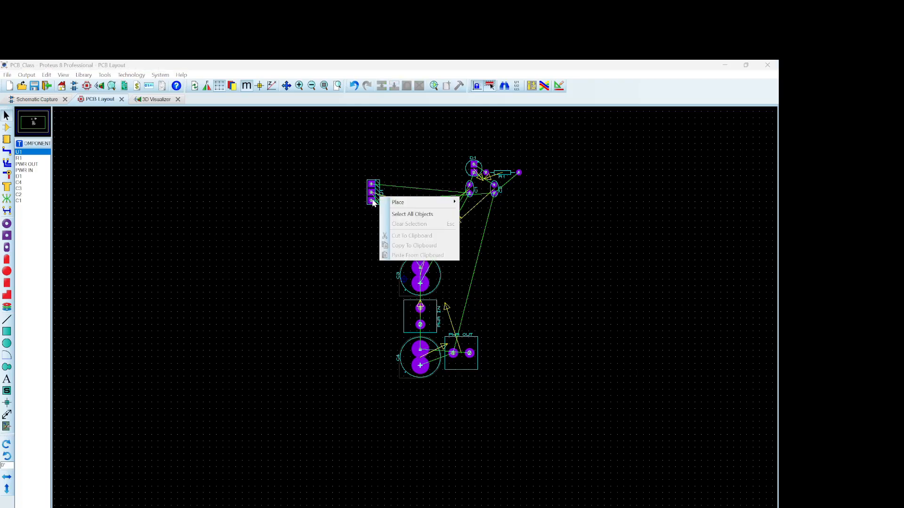
click(405, 185)
right_click(376, 197)
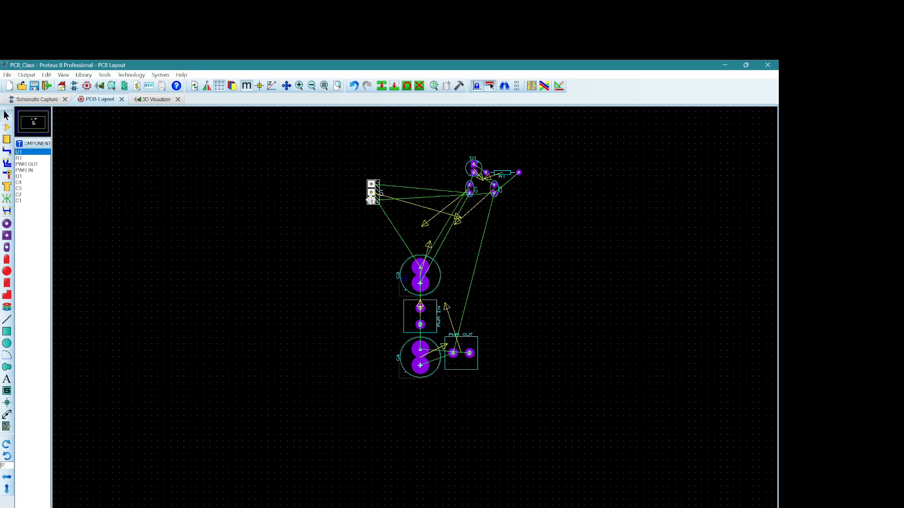
click(406, 256)
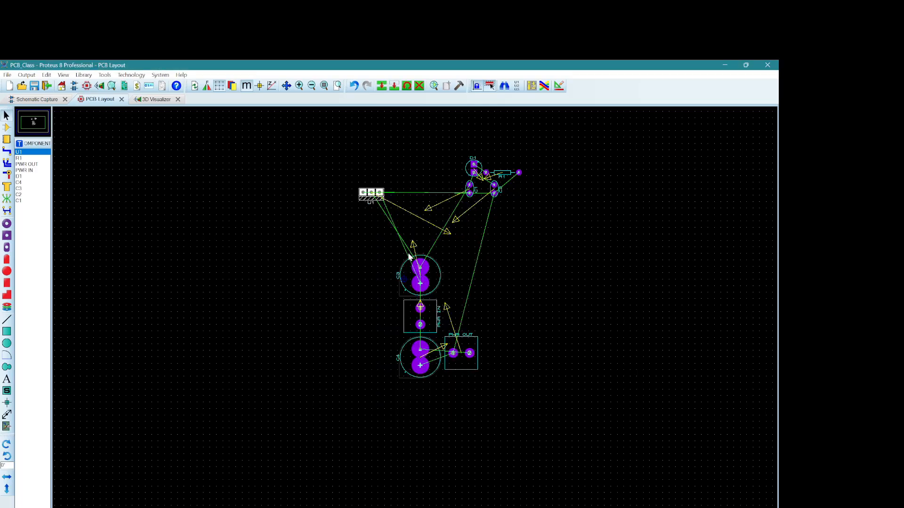
right_click(373, 202)
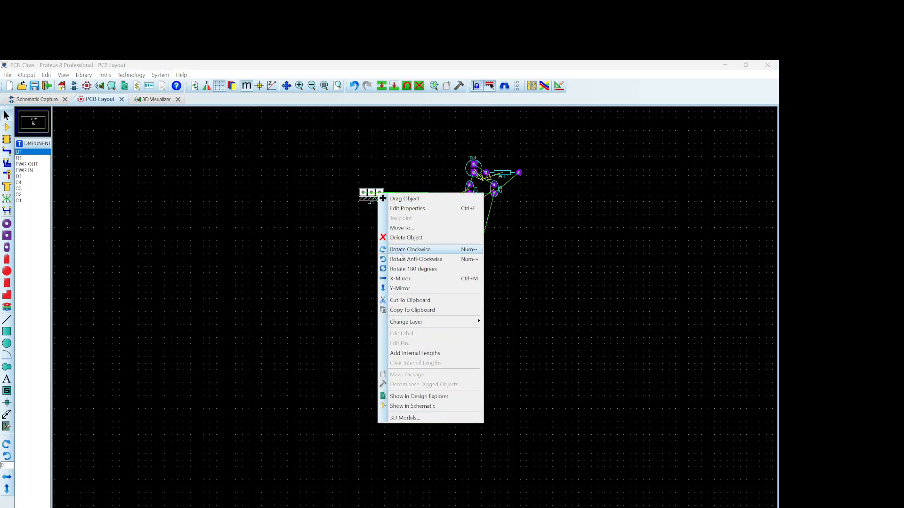
click(405, 252)
right_click(370, 201)
click(371, 205)
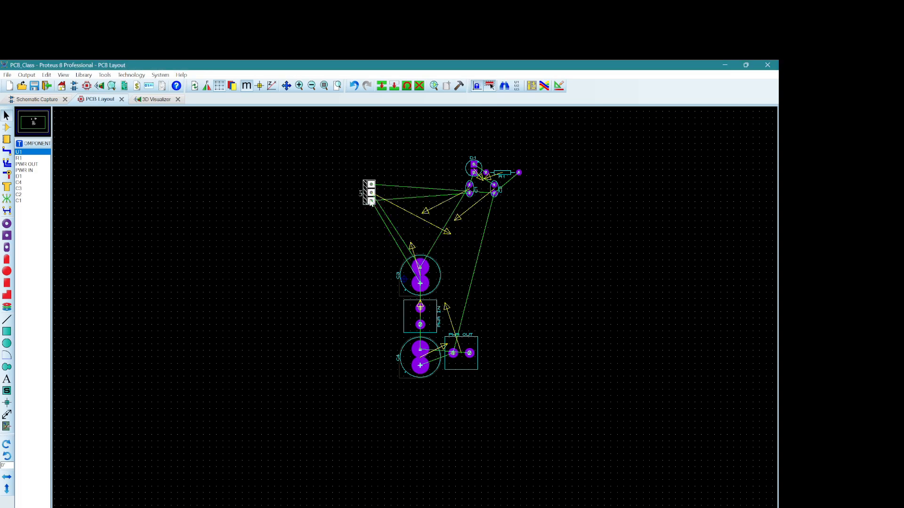
Step: Rotate U1 90 degrees so its three pads form a horizontal row with the body above them
right_click(371, 202)
click(371, 202)
right_click(372, 205)
click(405, 255)
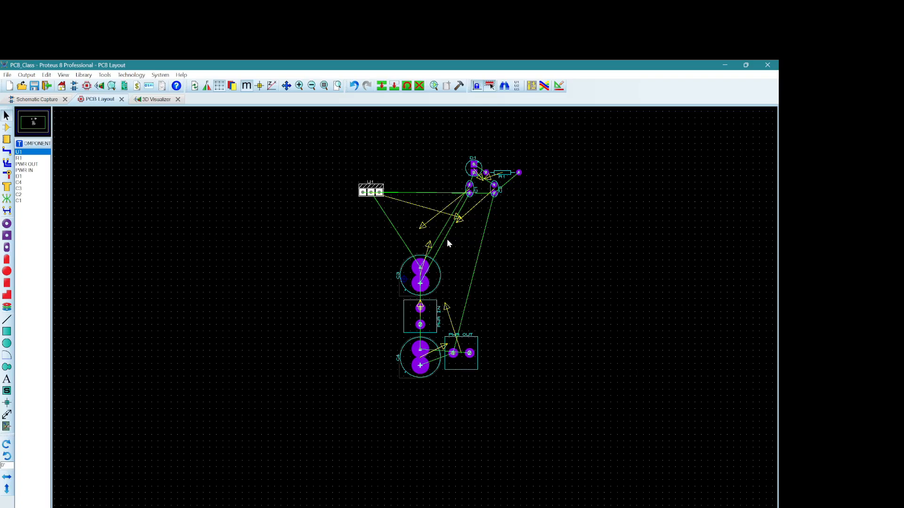
click(331, 209)
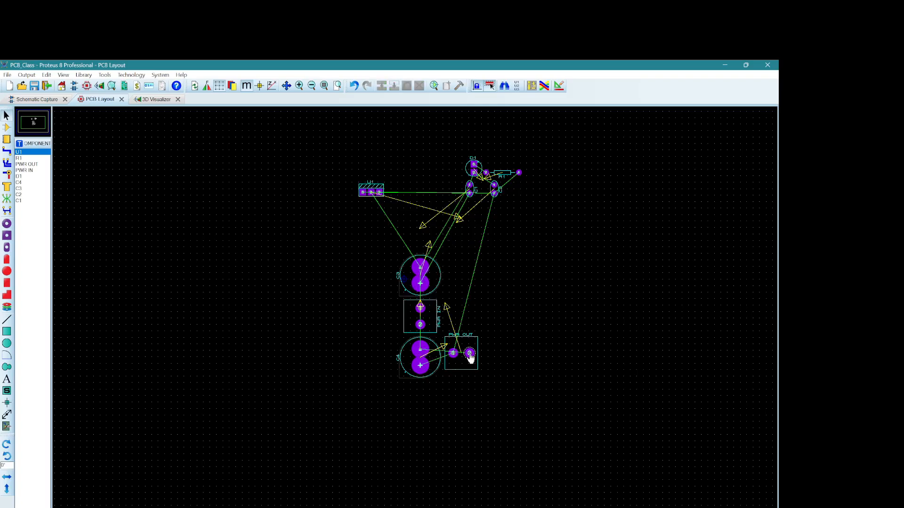
Step: Move PWR OUT to the free area right of C3, and place PWR IN left of U1, rotated so its pads lie horizontally
drag(469, 357, 540, 271)
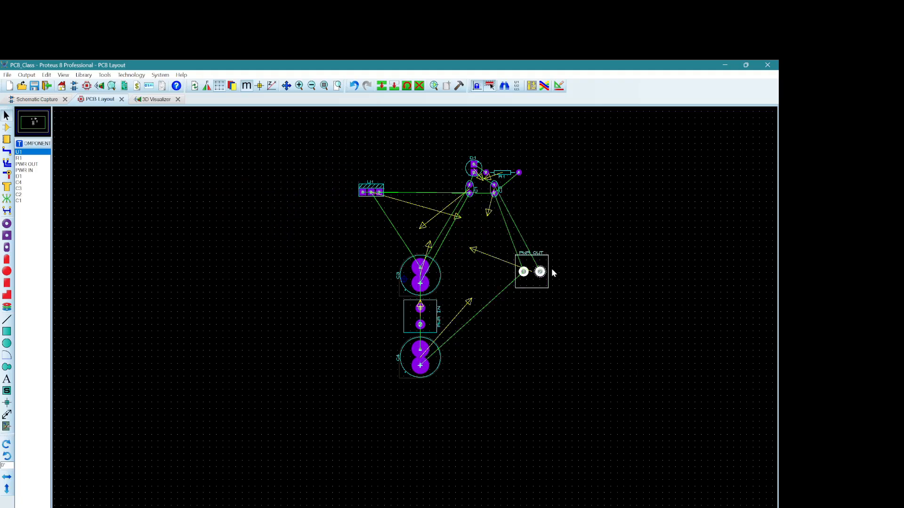
drag(420, 316, 322, 217)
key(KP_Add)
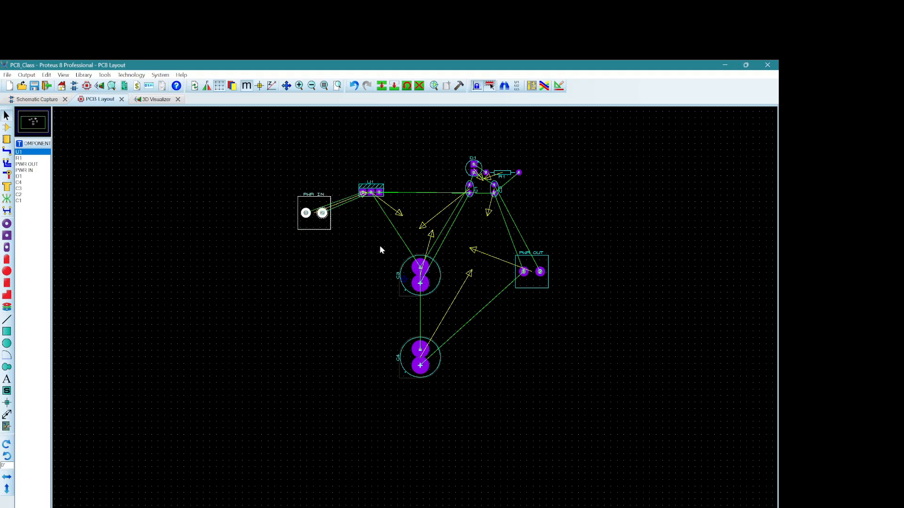
Step: Move C3 directly above PWR IN and rotate it so its positive pad sits above PWR IN pad 1
click(421, 288)
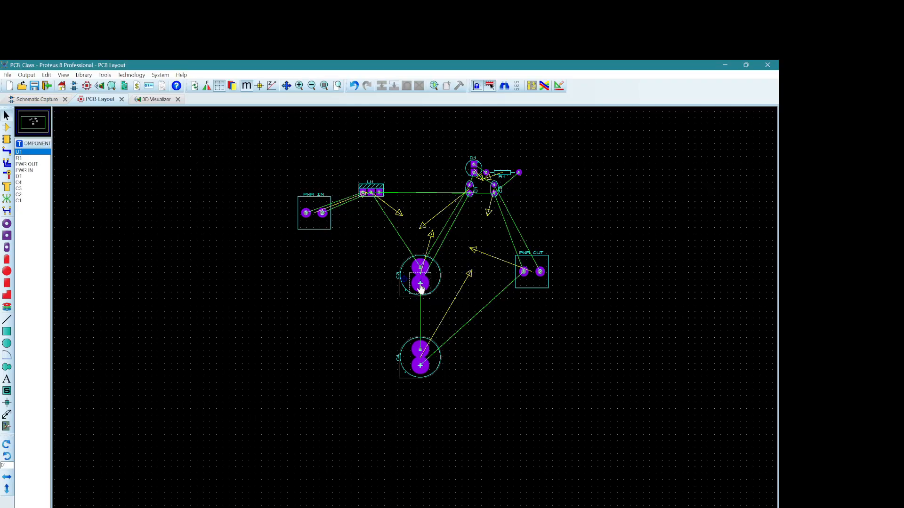
double_click(420, 288)
key(Escape)
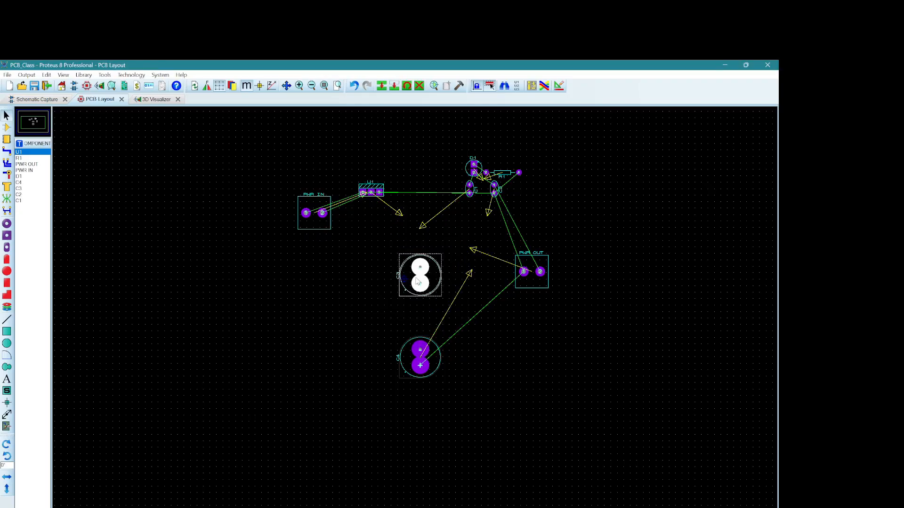
drag(418, 282, 307, 176)
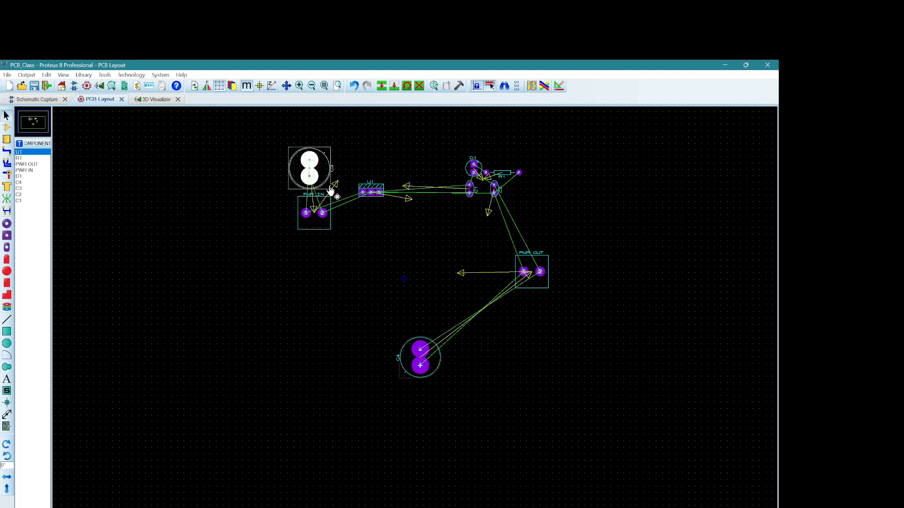
key(KP_Add)
click(322, 172)
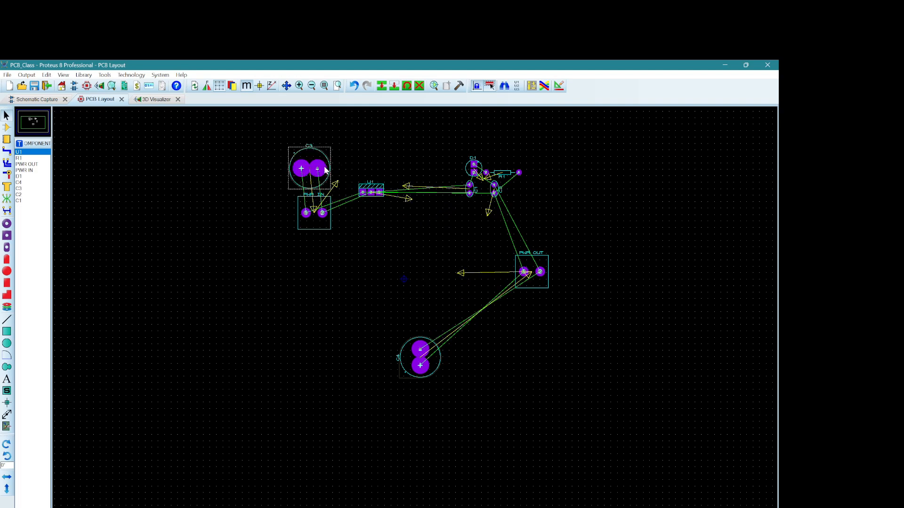
Step: Nudge C3 down against PWR IN and shift U1 slightly down and to the right
drag(319, 173, 383, 203)
click(464, 254)
click(378, 197)
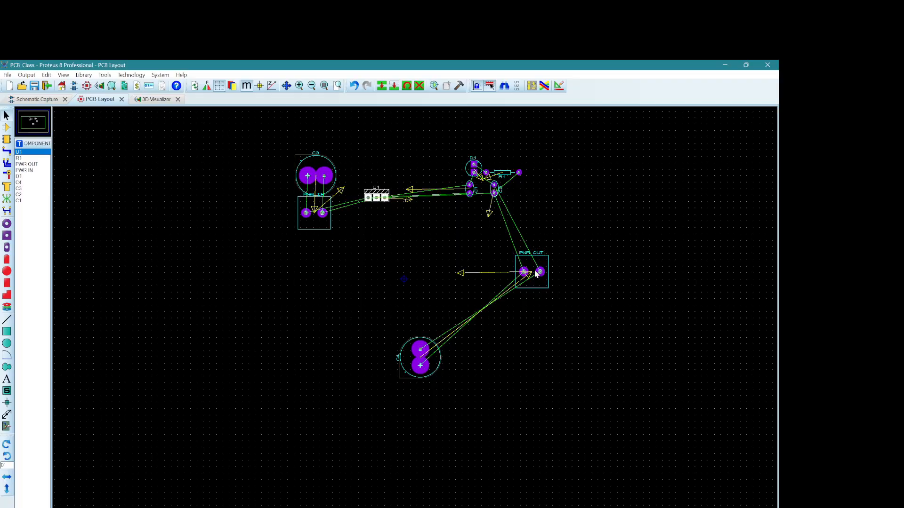
Step: Move C4 directly above PWR OUT and rotate it so its positive pad aligns over PWR OUT pad 1
click(420, 366)
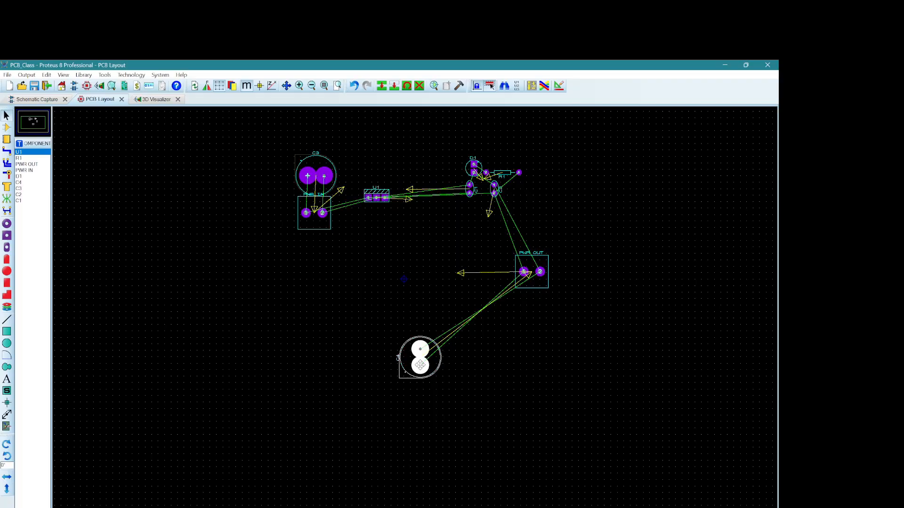
drag(420, 365, 538, 234)
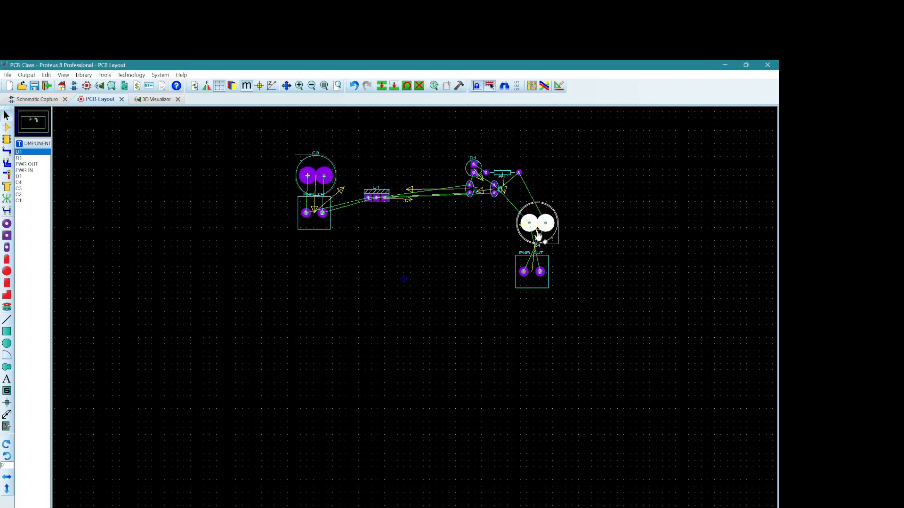
key(KP_Add)
key(KP_Add)
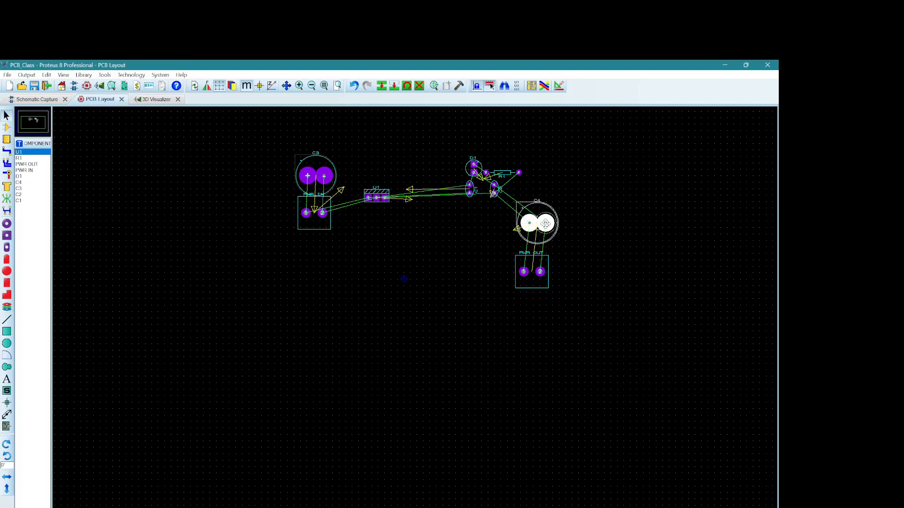
drag(545, 224, 539, 234)
click(488, 197)
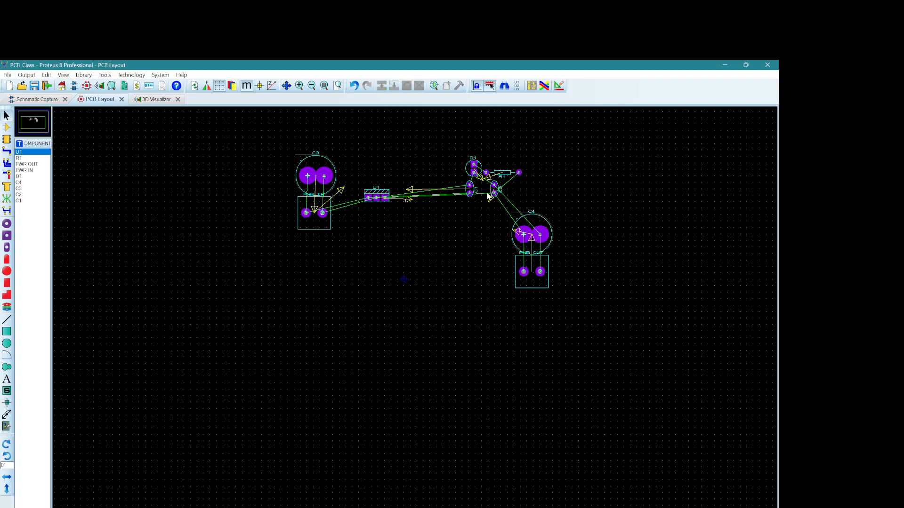
Step: Place D1 below and right of U1, and stand R1 vertically beside it with its D1-connected pad at the lower end
drag(474, 168, 417, 197)
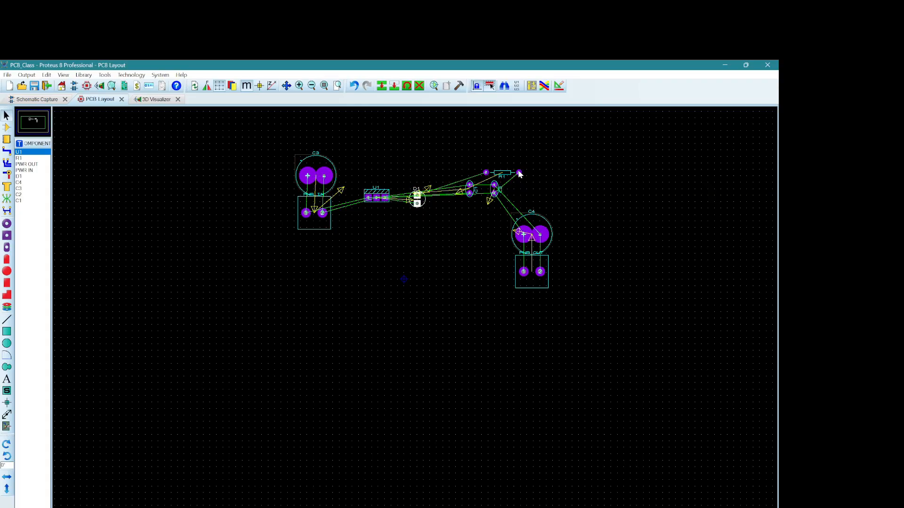
drag(518, 173, 411, 230)
key(KP_Add)
key(KP_Add)
drag(419, 181, 437, 199)
key(KP_Add)
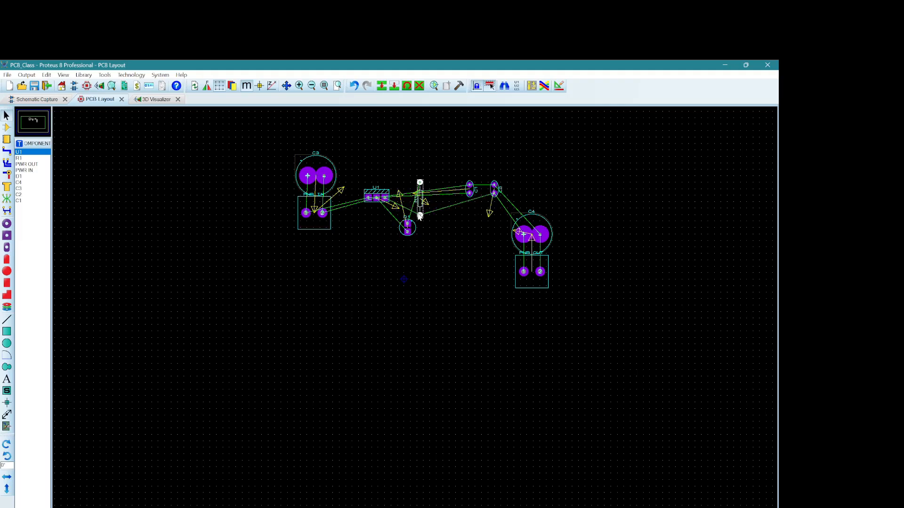
key(KP_Add)
key(KP_Add)
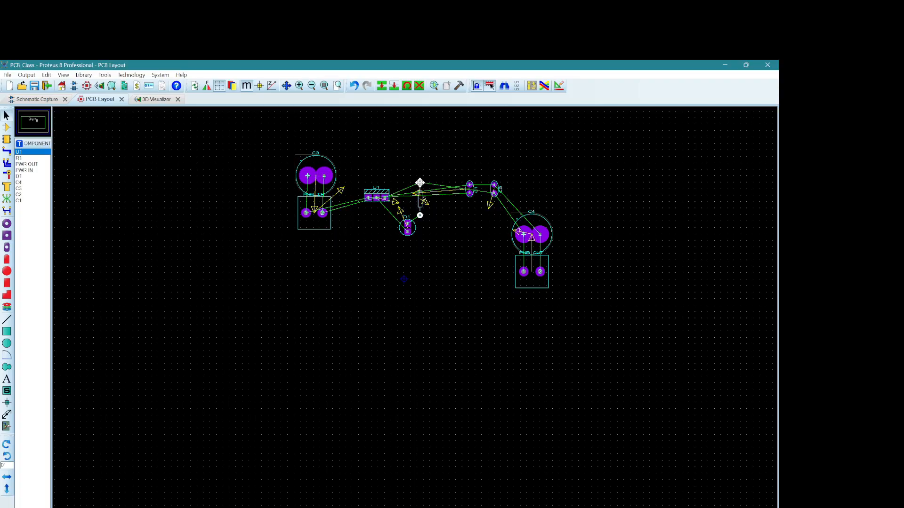
Step: Move C1 between PWR IN and U1 and rotate it so its pads lie horizontally
drag(420, 183, 349, 224)
click(375, 228)
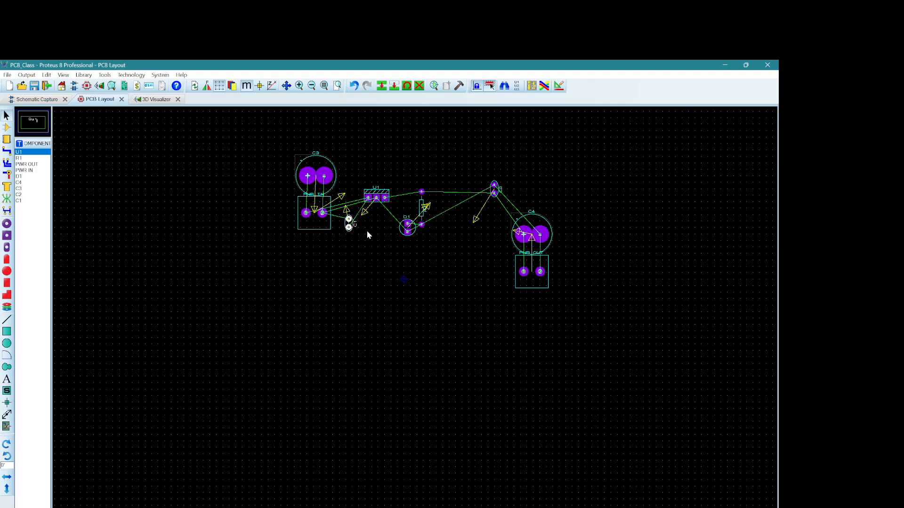
key(minus)
key(minus)
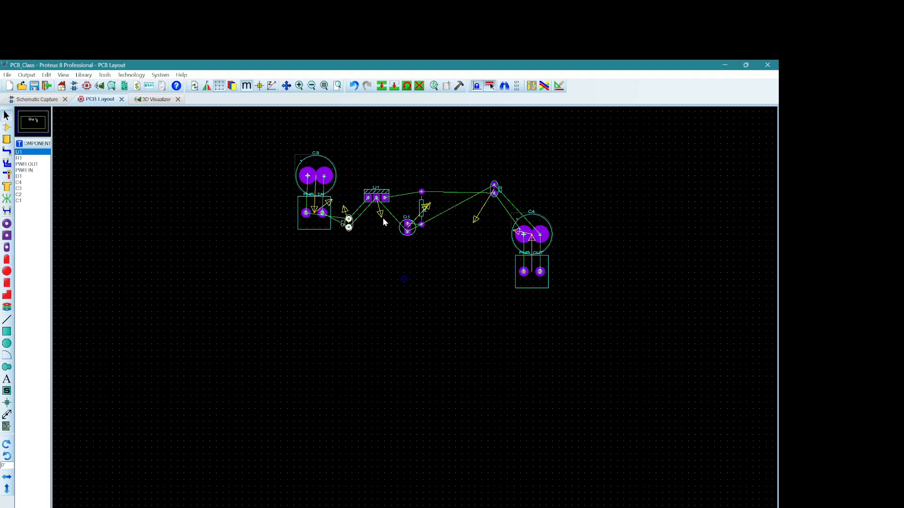
key(minus)
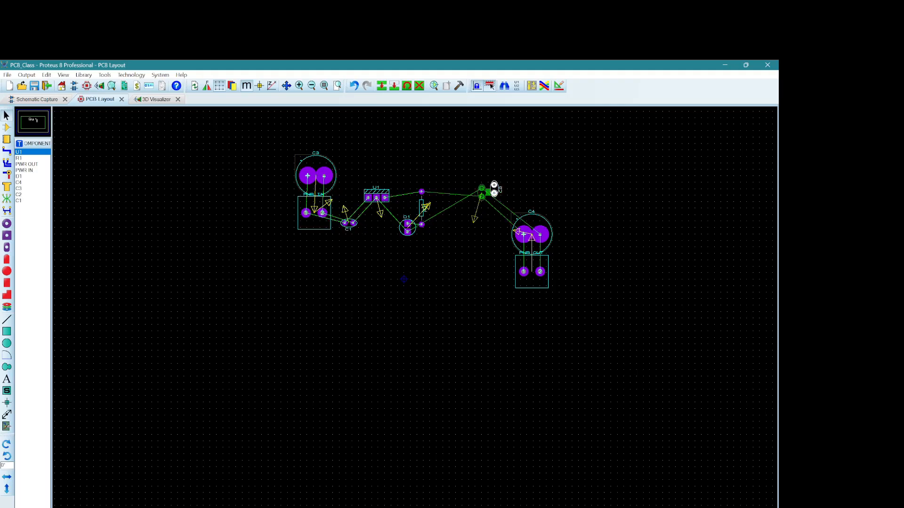
Step: Place C2 horizontally beside C1 below U1, and bring C4 and PWR OUT in close to the right of R1
drag(489, 197, 406, 225)
key(minus)
drag(501, 199, 456, 238)
click(483, 229)
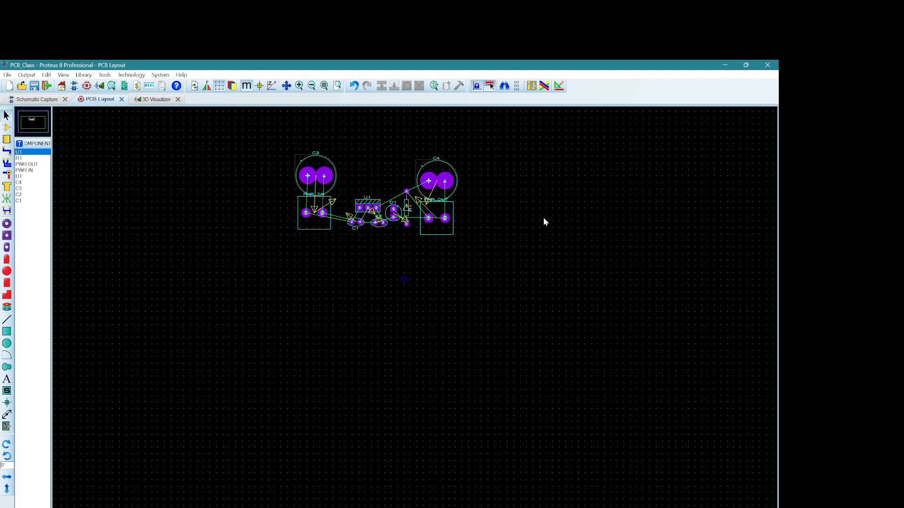
Step: Shift the central group of U1, C1, C2, D1 and R1 left, closer to PWR IN
drag(347, 179, 385, 221)
click(489, 216)
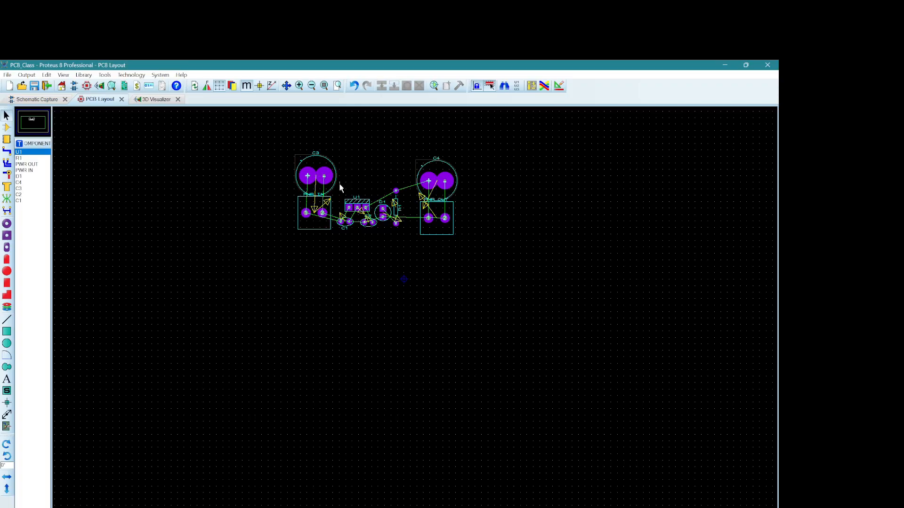
drag(340, 187, 403, 246)
click(501, 226)
Step: Move C4 and PWR OUT together left toward R1, leaving a small gap beside it
drag(414, 142, 471, 259)
drag(460, 243, 425, 243)
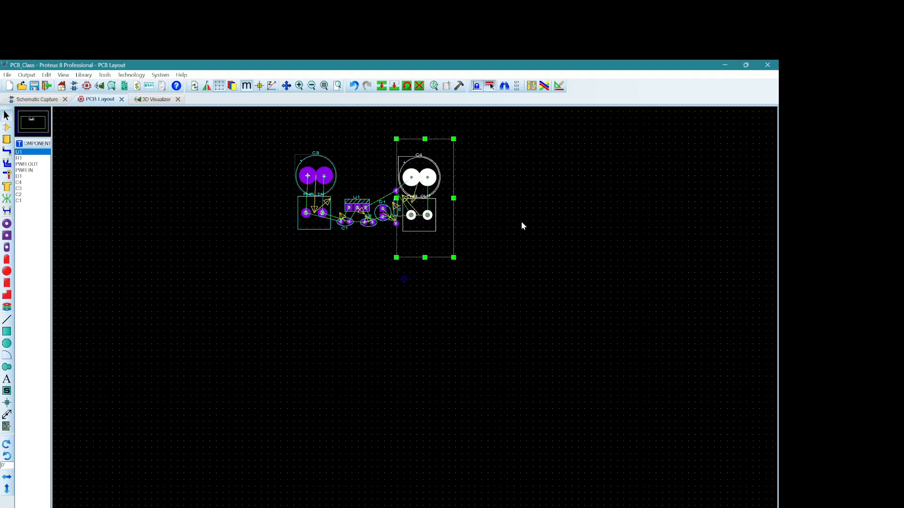
click(521, 221)
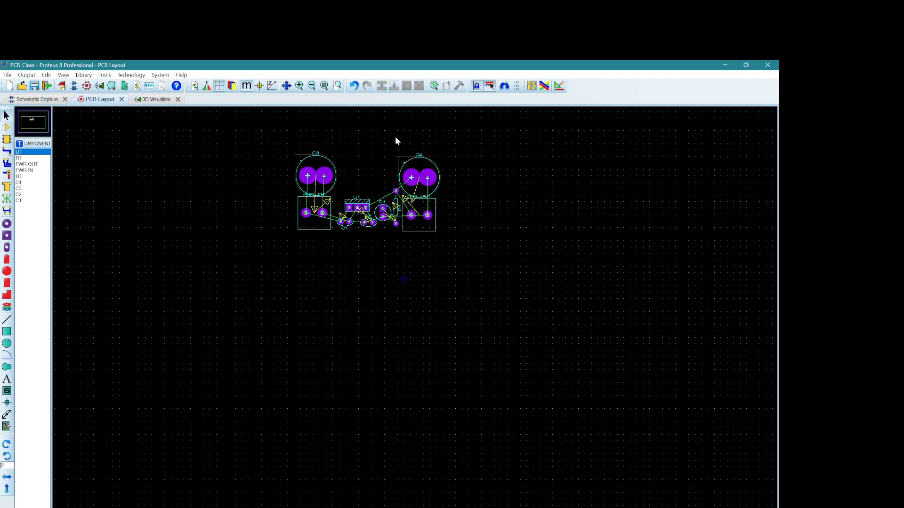
drag(395, 136, 449, 243)
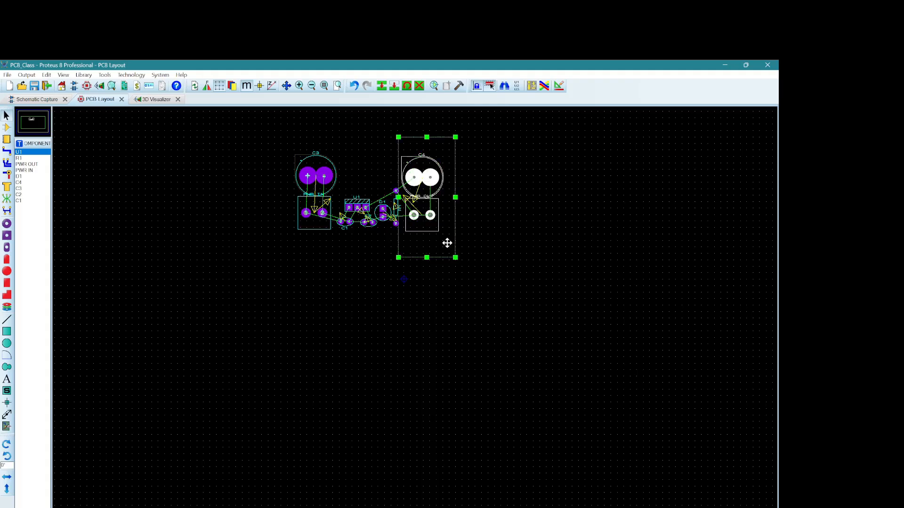
click(510, 222)
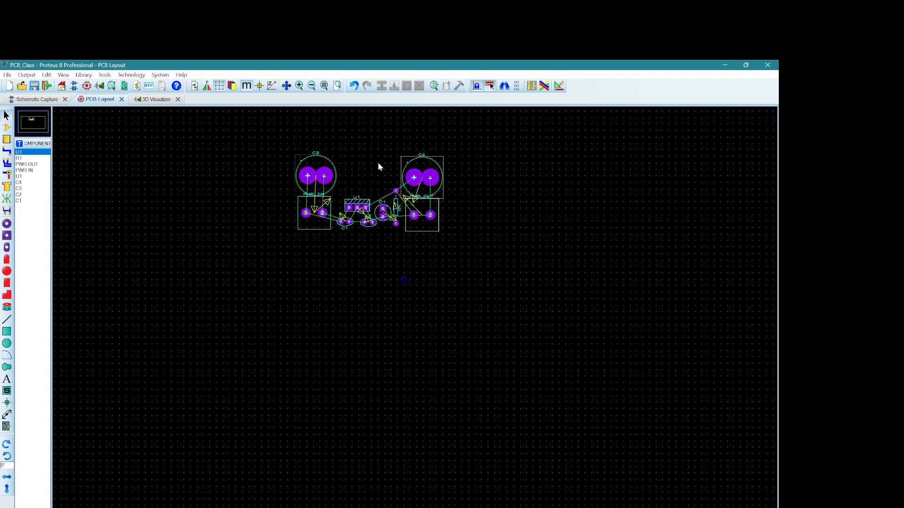
Step: Set the Pad-Trace and Trace-Trace clearances of the DEFAULT design rule to 12th
click(560, 87)
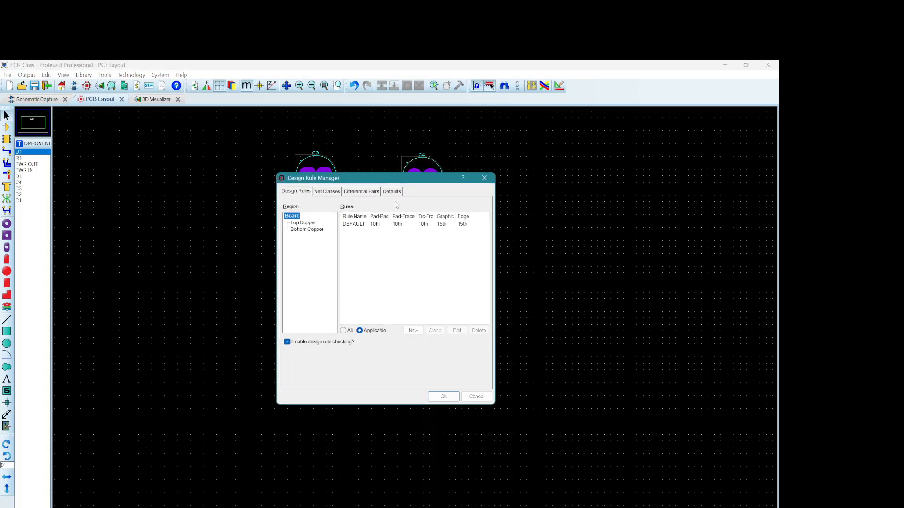
double_click(398, 225)
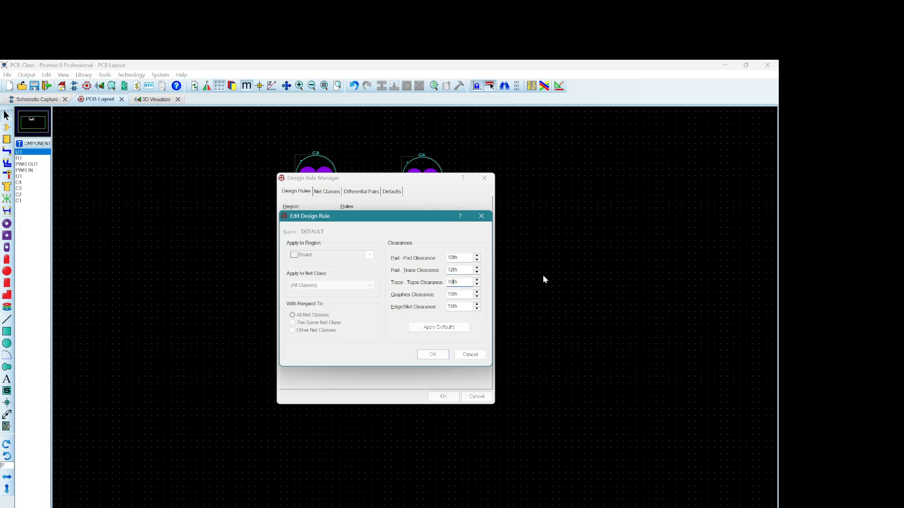
key(BackSpace)
text(2)
click(433, 357)
Step: Configure the POWER net class with Bottom Copper as the Pair 1 horizontal layer, trace style T80 and Thru-Hole vias
click(327, 192)
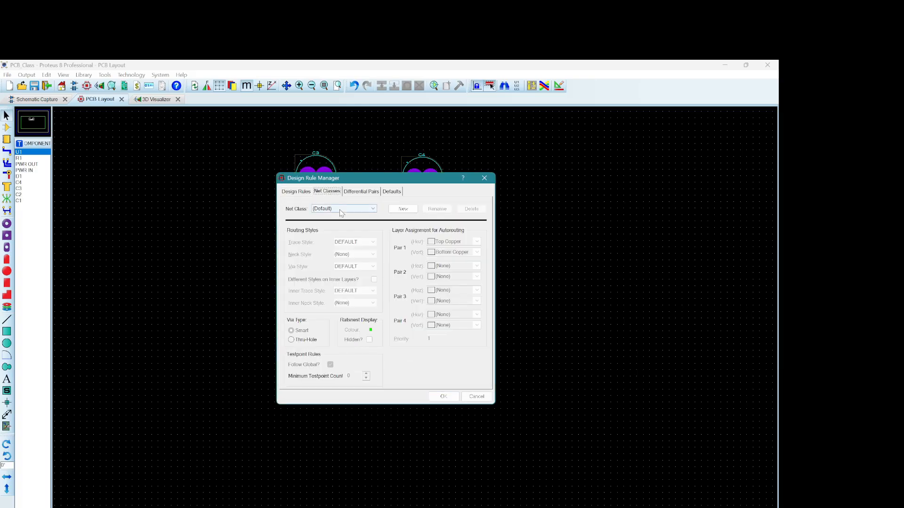
click(342, 212)
click(333, 224)
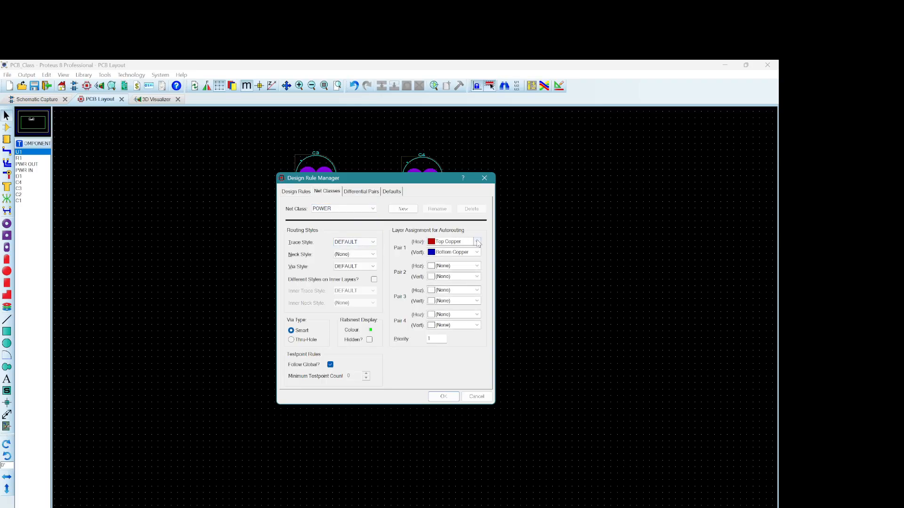
click(478, 243)
click(449, 258)
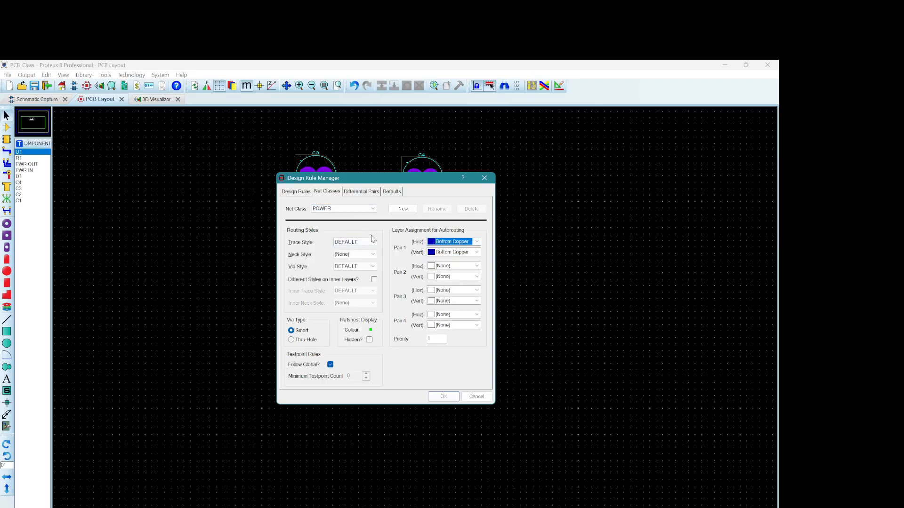
click(373, 242)
scroll(354, 282, down, 1)
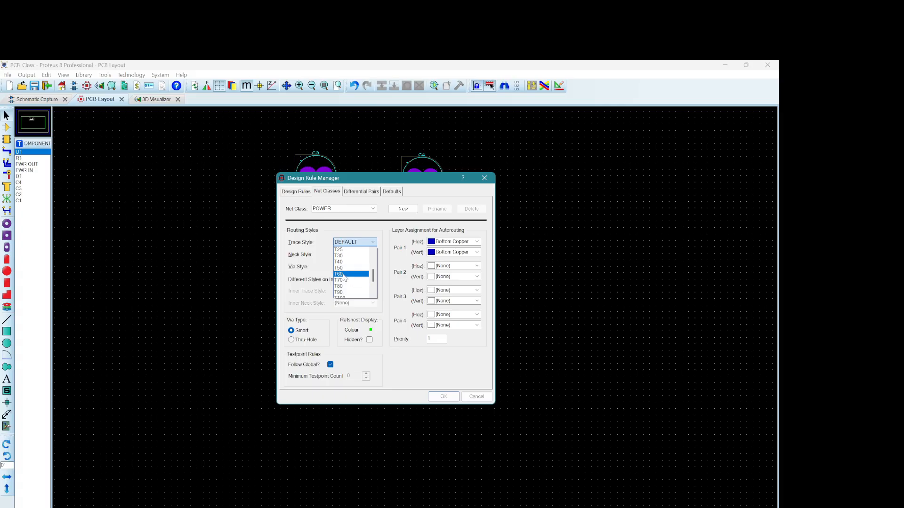
click(350, 286)
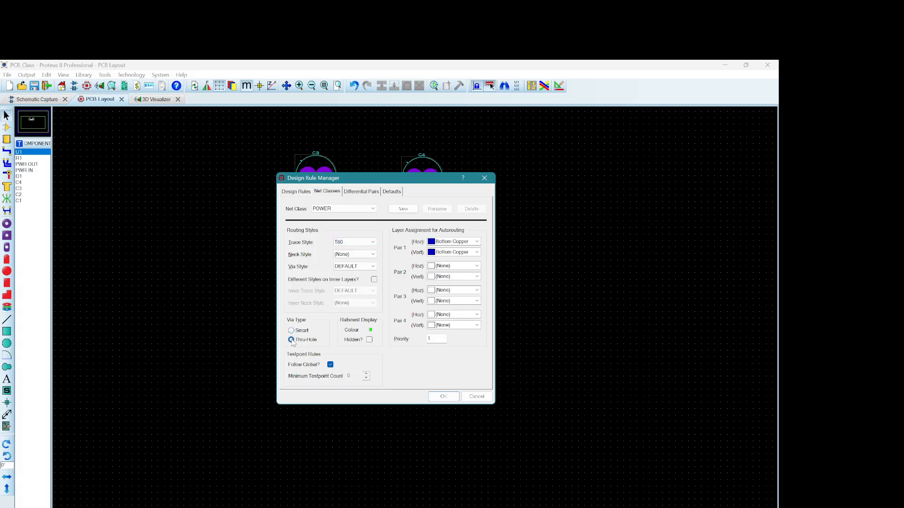
Step: Configure the SIGNAL net class with Bottom Copper as the Pair 1 horizontal layer, trace style T70 and Thru-Hole vias, and apply the design rules
click(369, 209)
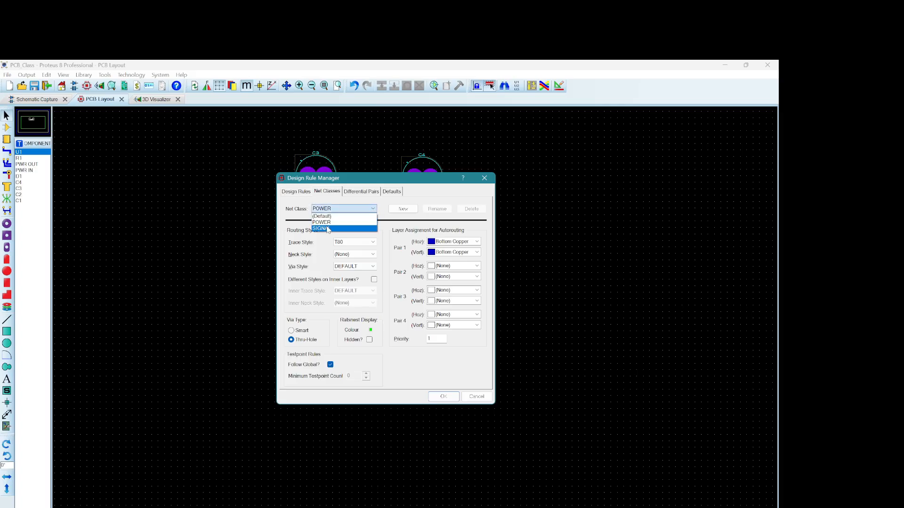
click(328, 229)
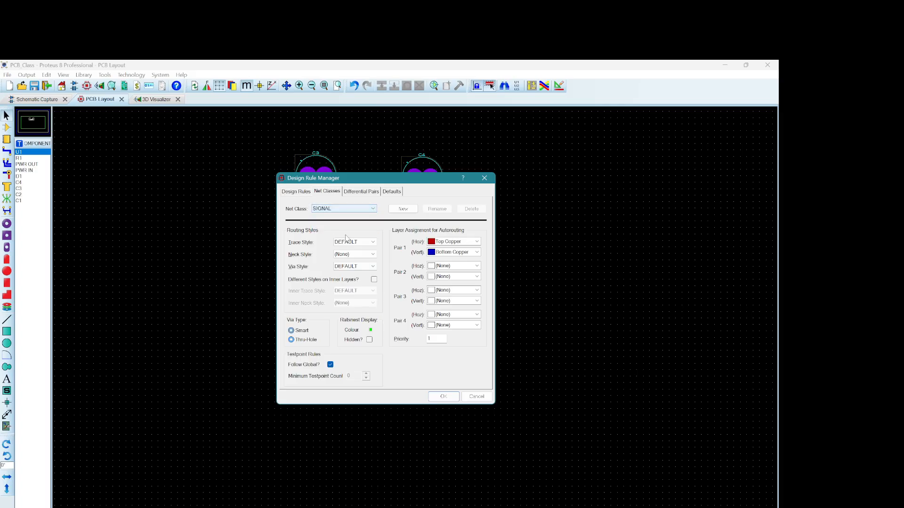
click(477, 242)
click(451, 259)
click(373, 242)
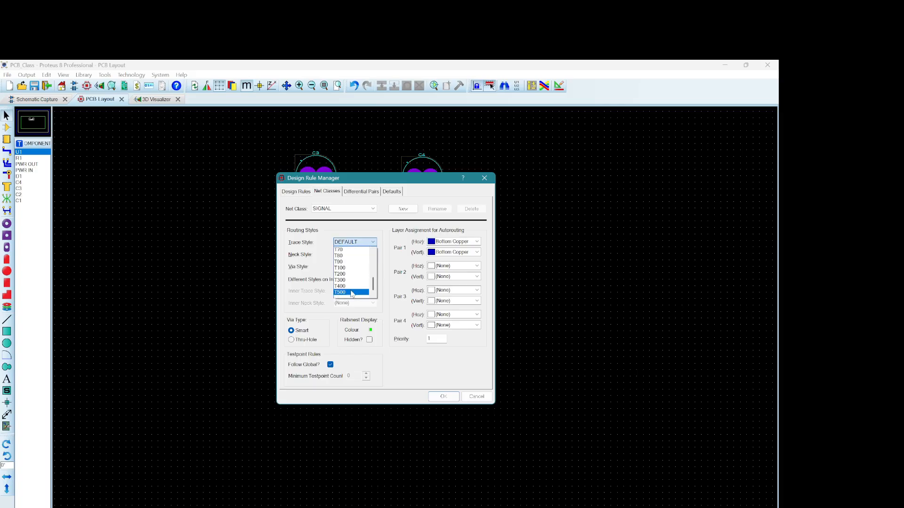
click(344, 268)
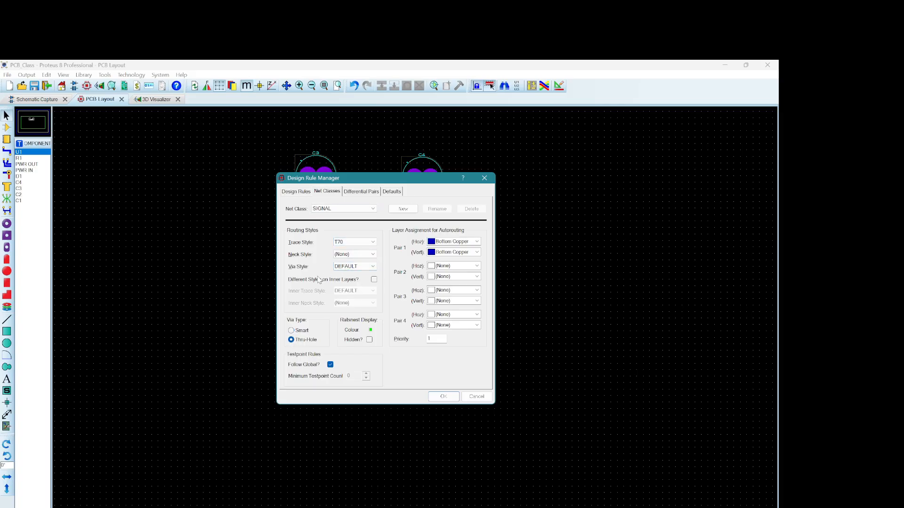
click(444, 397)
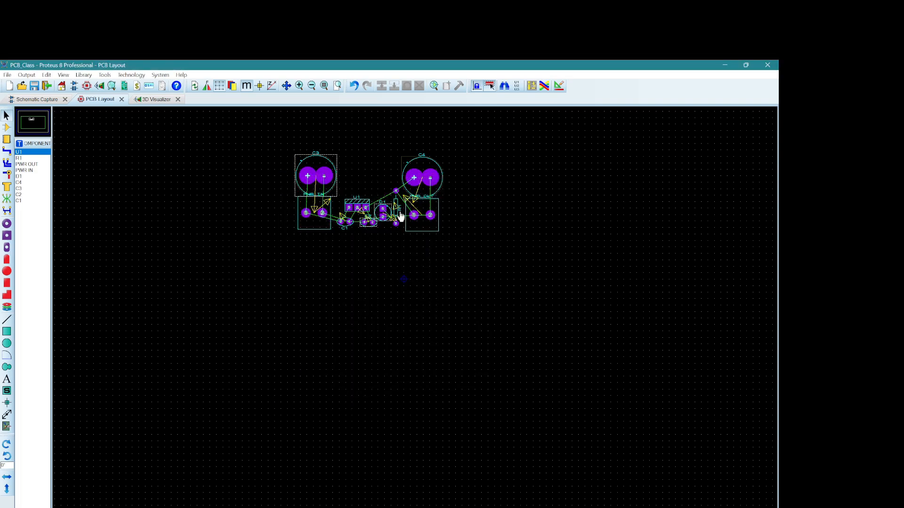
Step: Route straight tracks from C3's positive and negative pads down to pins 1 and 2 of PWR IN
click(7, 152)
click(308, 175)
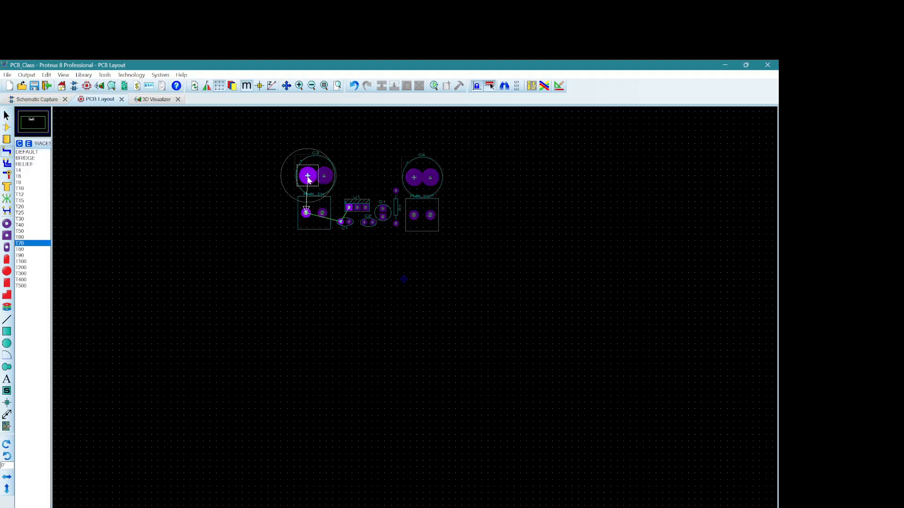
click(306, 213)
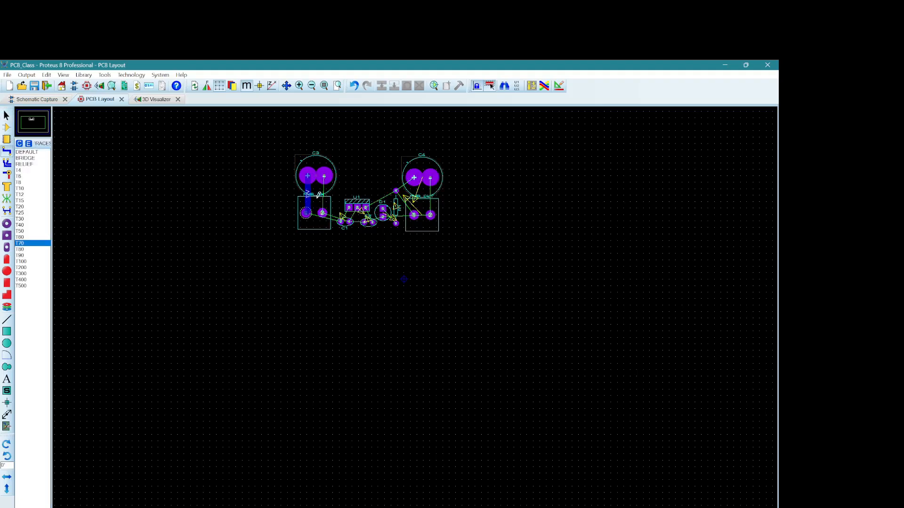
click(325, 175)
click(323, 212)
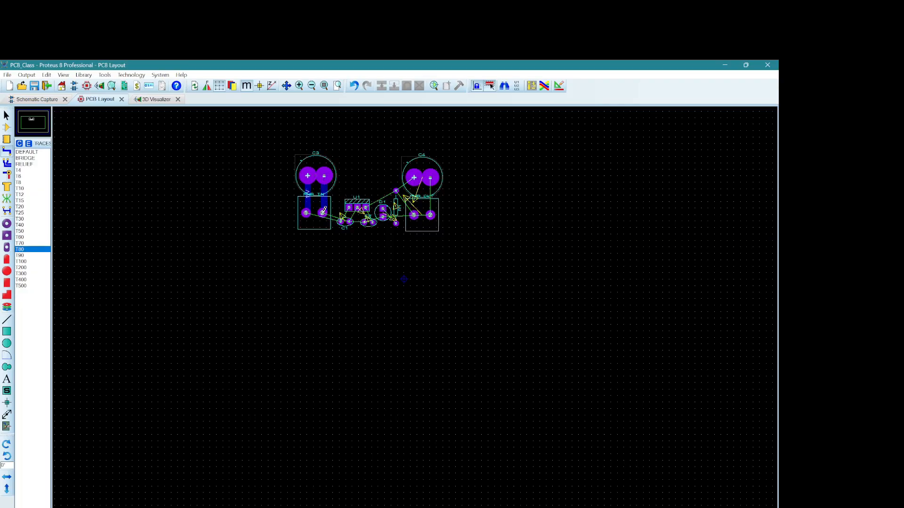
Step: Route PWR IN pin 1 to C1's left pad, and connect U1's middle and left pads to C1's right and left pads
click(306, 212)
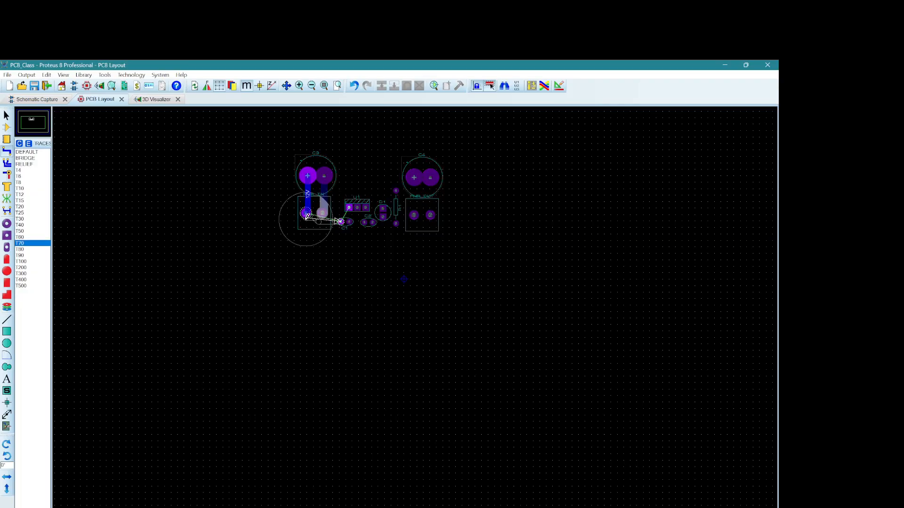
click(341, 222)
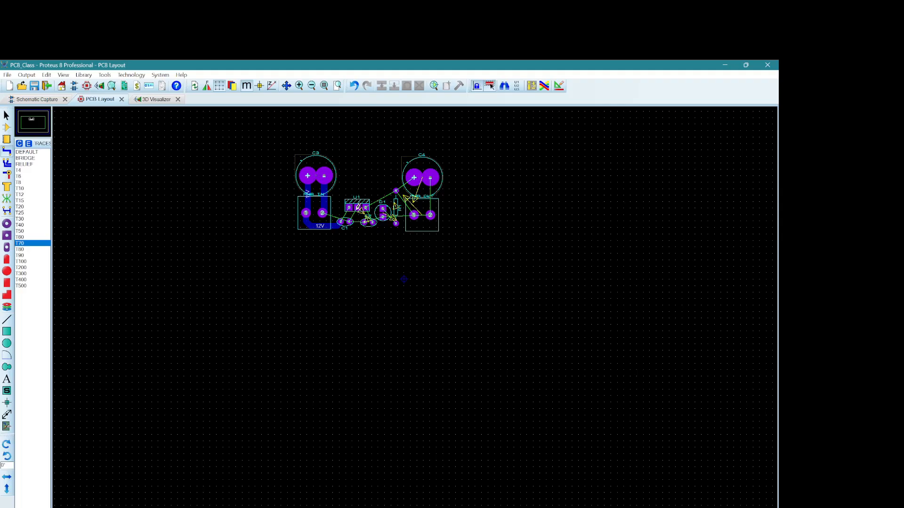
click(357, 208)
click(350, 222)
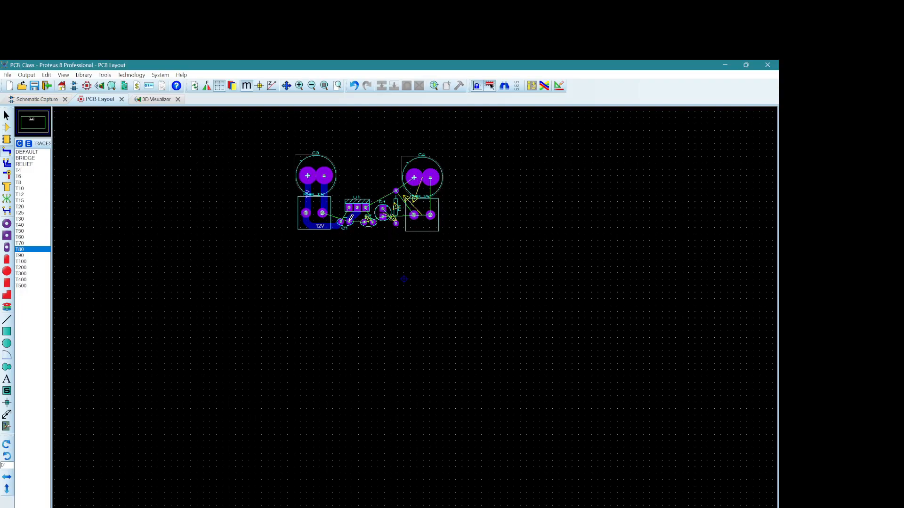
click(348, 208)
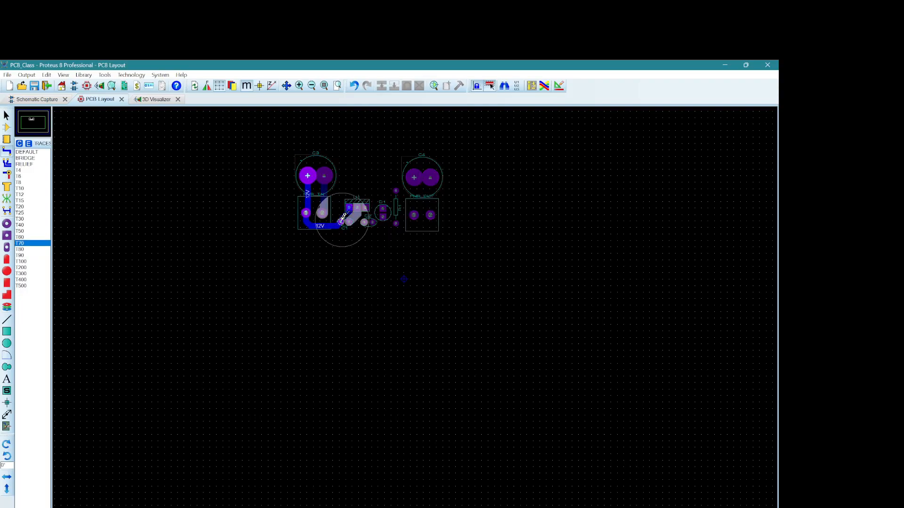
click(341, 221)
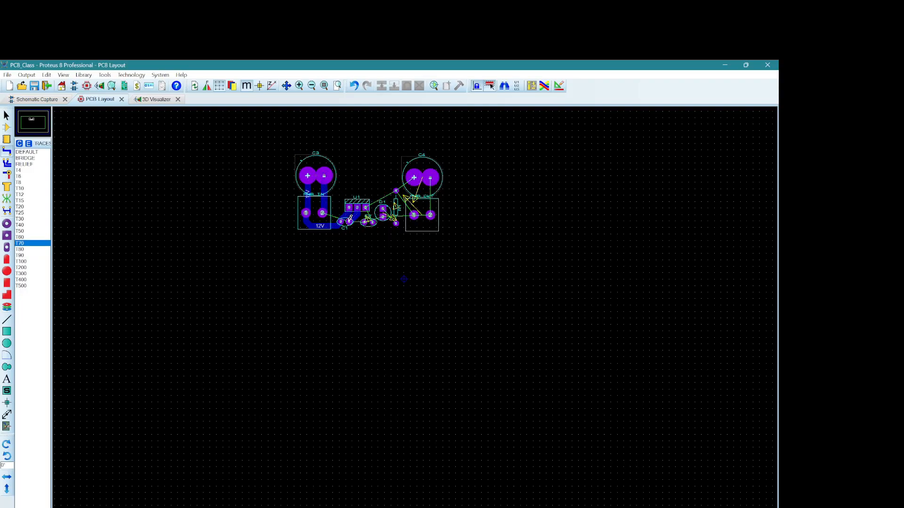
Step: Route the ground track from C1's right pad around PWR IN and C3 to C3's negative pad, and connect C2's left pad to C1
click(349, 219)
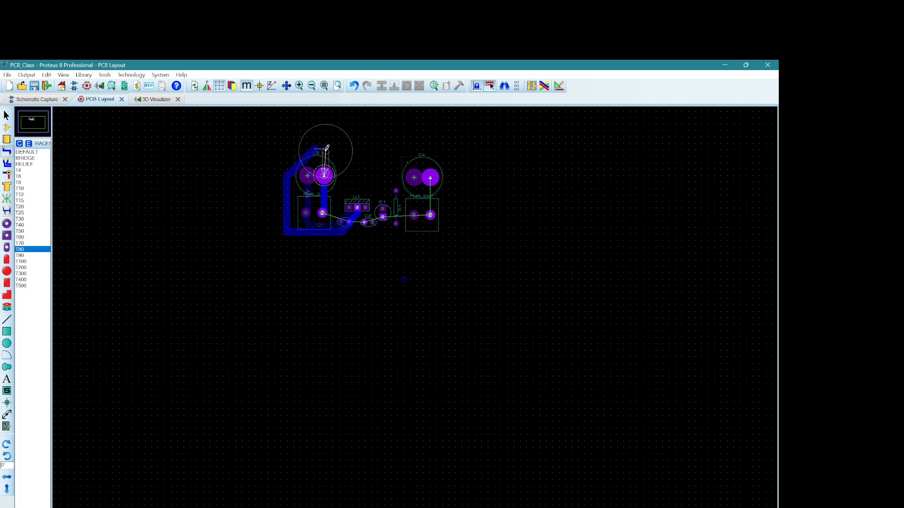
click(326, 175)
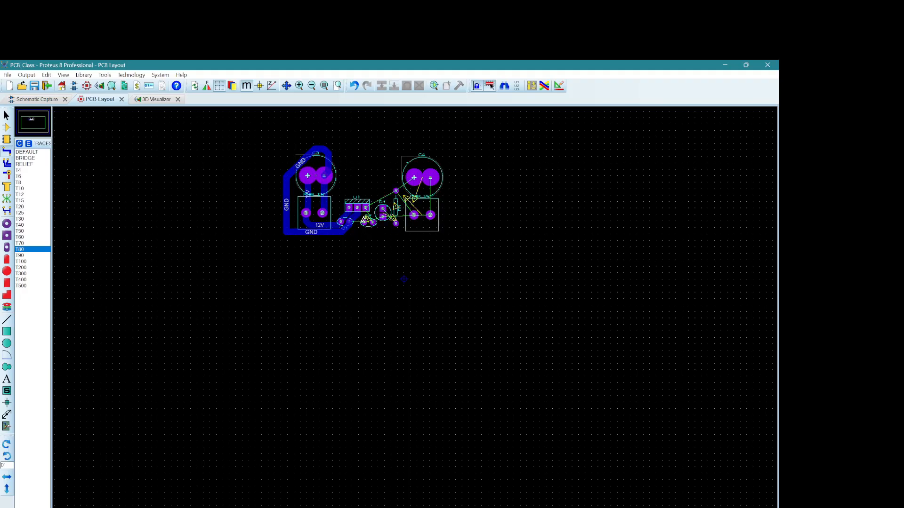
click(366, 219)
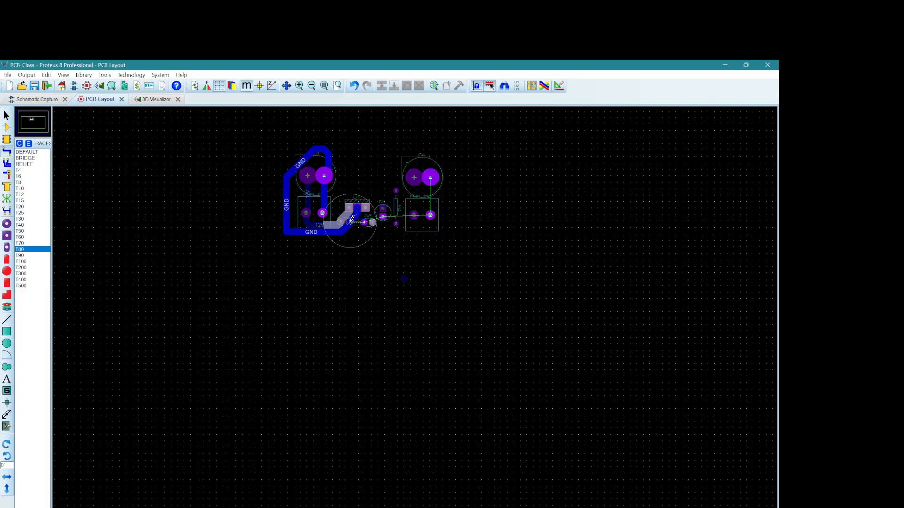
click(350, 222)
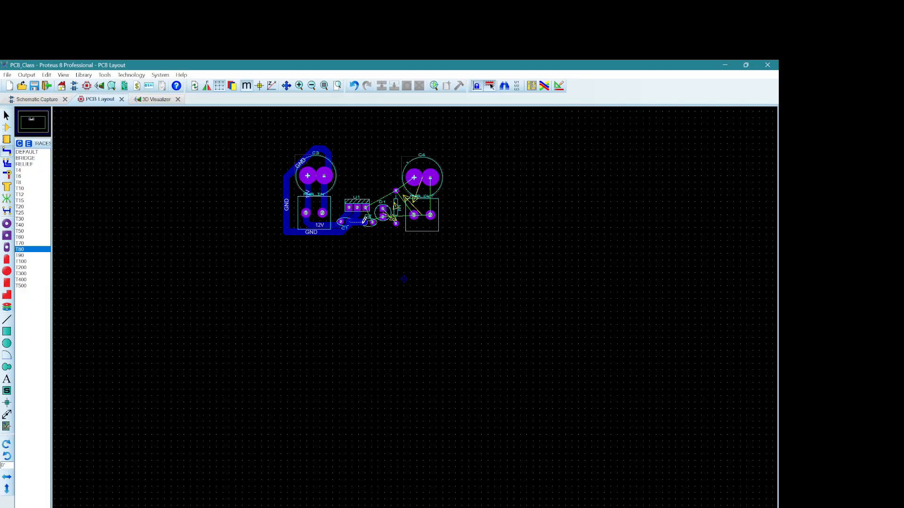
Step: Route C2's right pad to U1's right pad, and C2's left pad underneath C2 to D1's lower pad
click(372, 222)
click(366, 208)
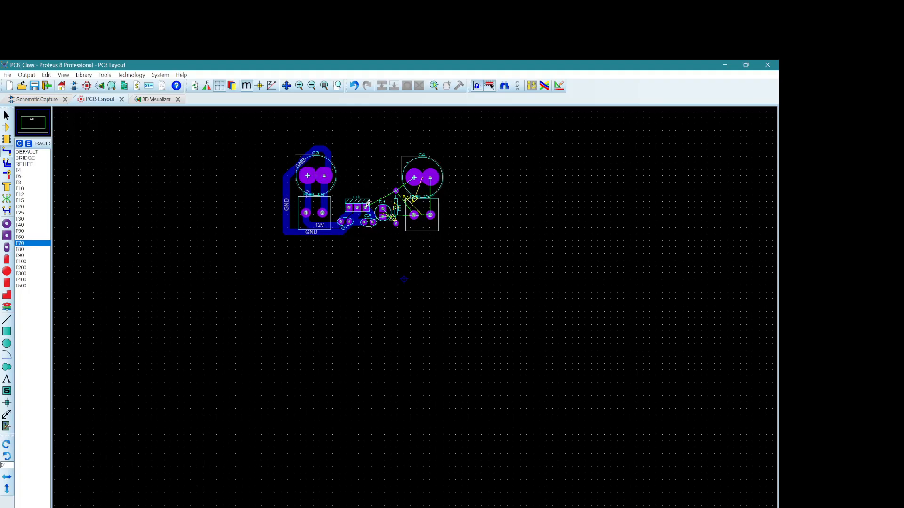
click(367, 221)
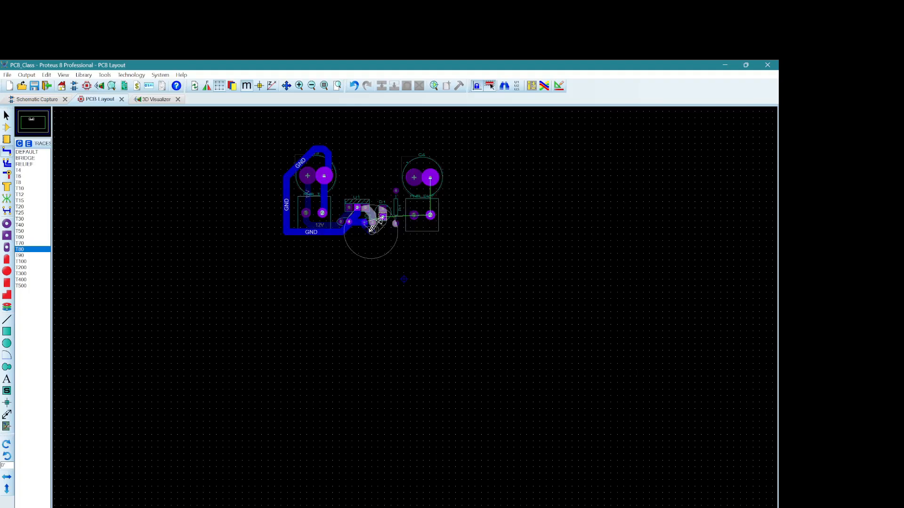
click(383, 217)
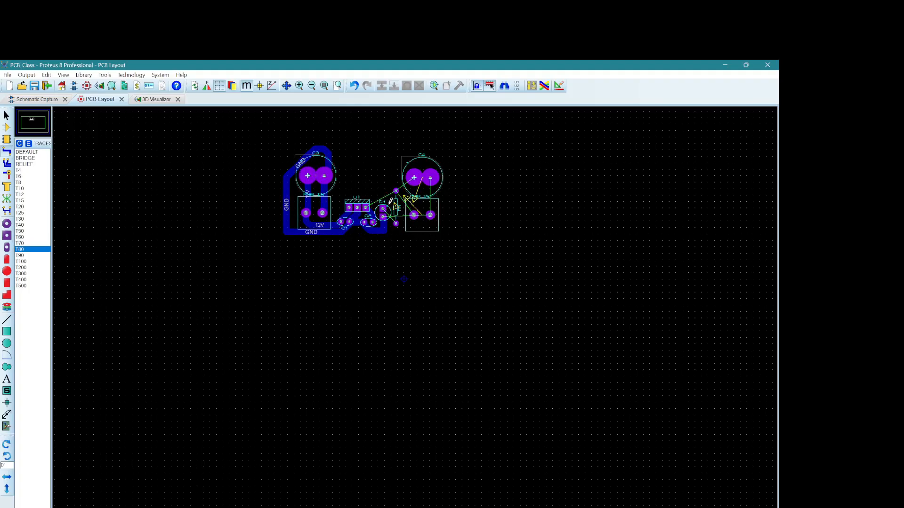
Step: Route D1's upper pad to R1's lower pad, and D1's lower pad beneath R1 to pin 2 of PWR OUT
click(383, 208)
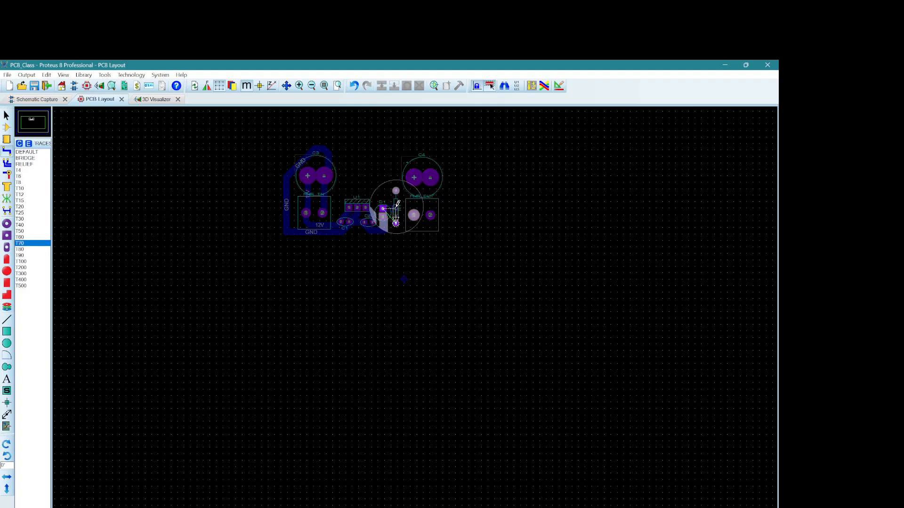
click(396, 222)
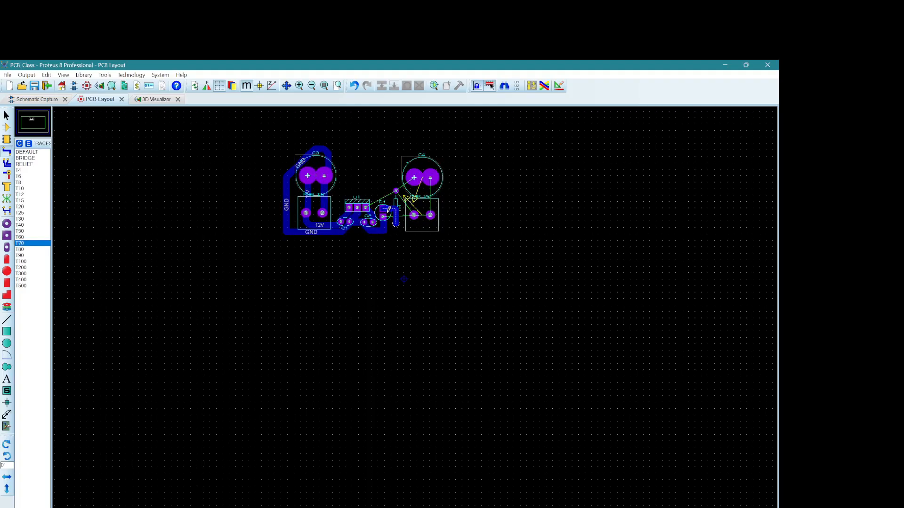
click(382, 216)
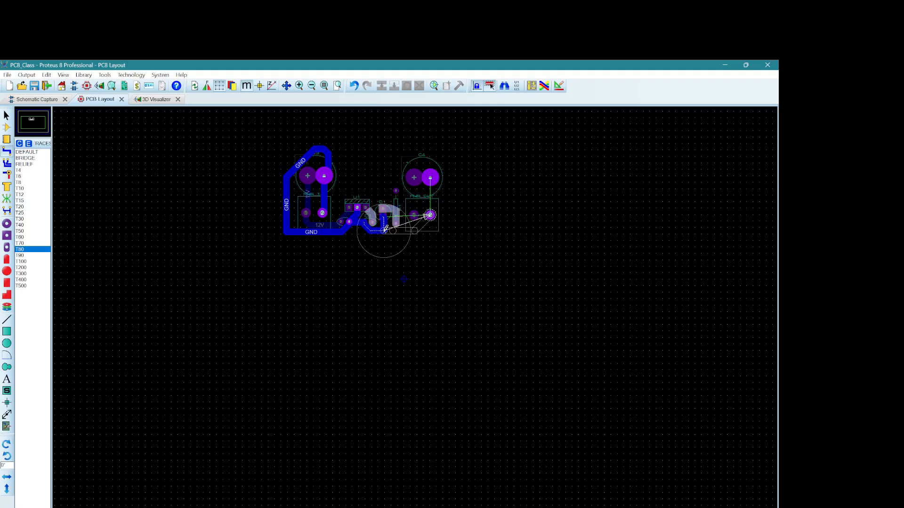
click(430, 217)
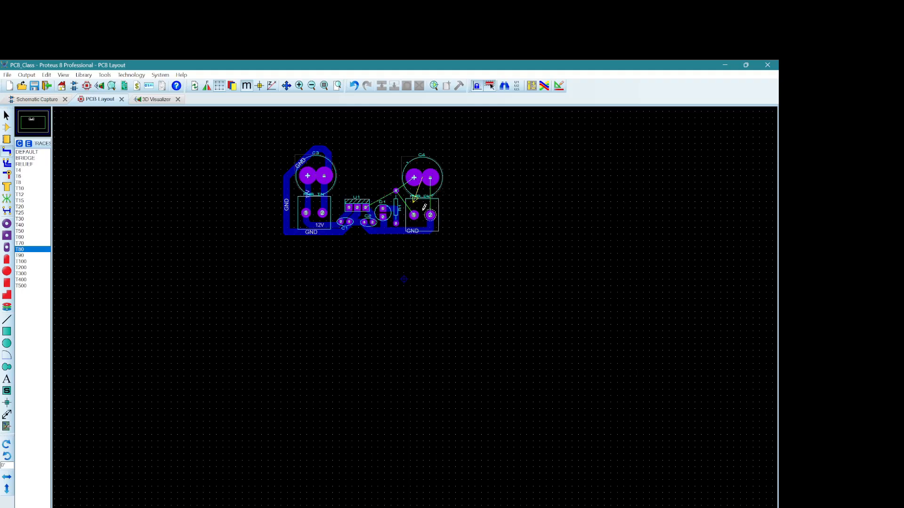
Step: Route the 5V track from C4's positive pad around D1 to U1's right pad, with a branch to R1's upper pad
click(415, 181)
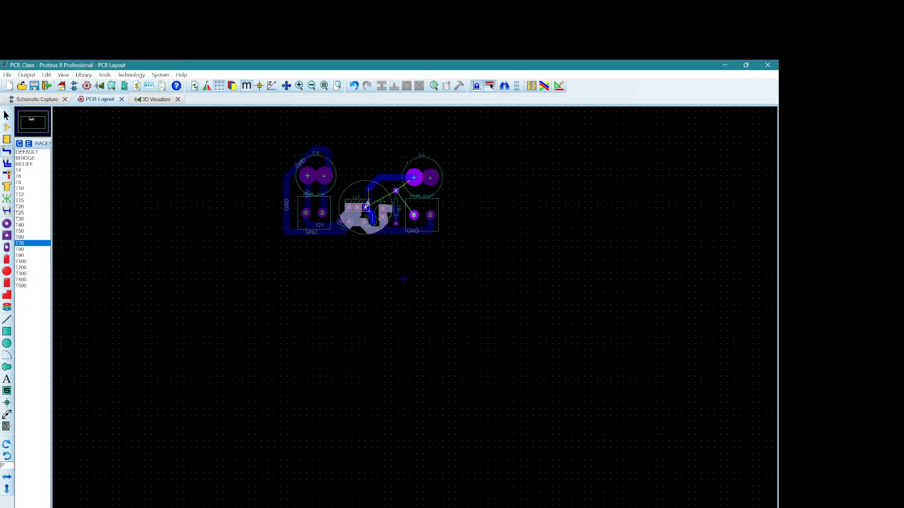
click(368, 203)
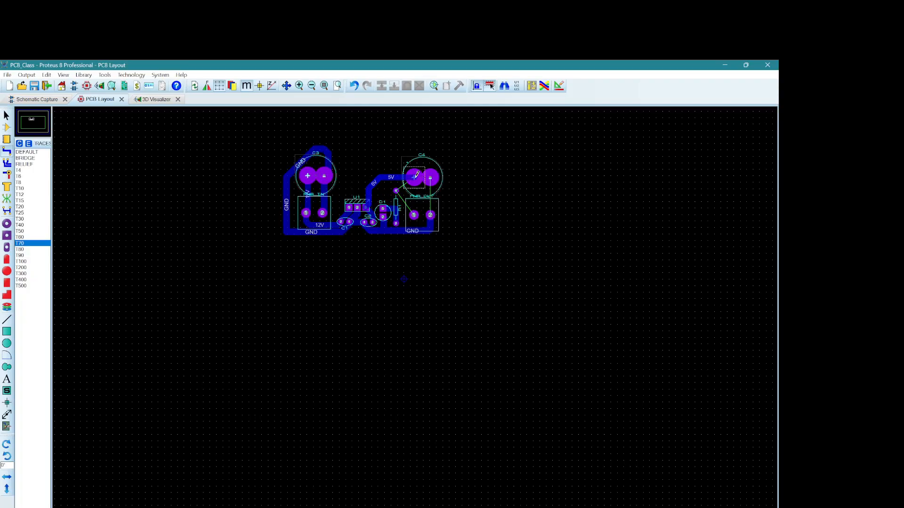
click(417, 175)
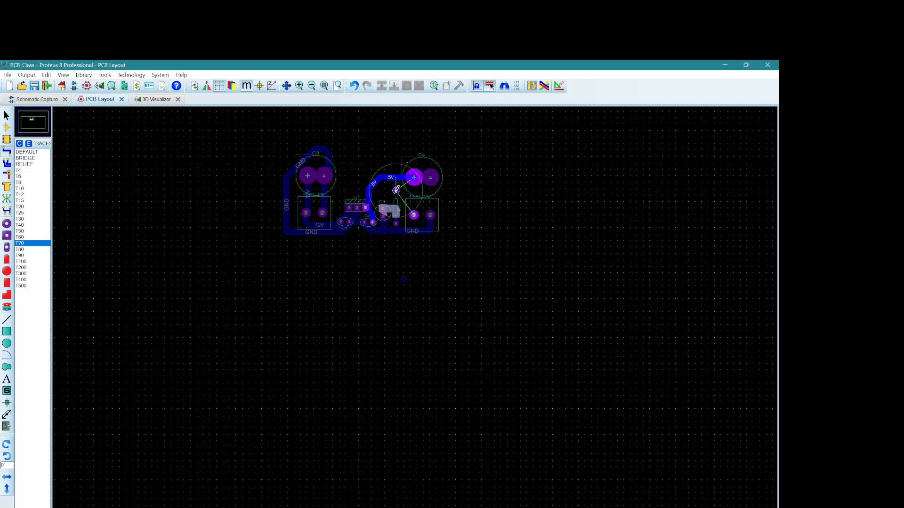
click(396, 190)
Step: Route PWR OUT pins 1 and 2 straight up to C4's positive and negative pads
click(414, 213)
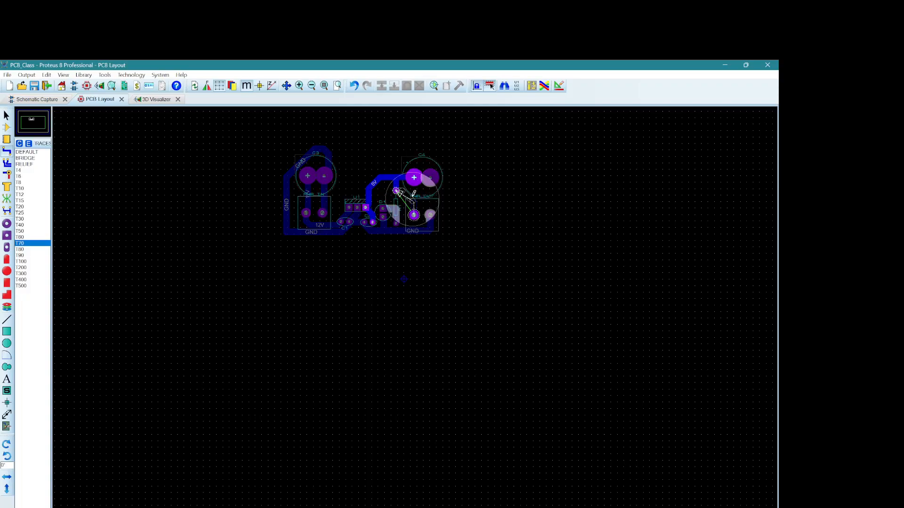
click(415, 175)
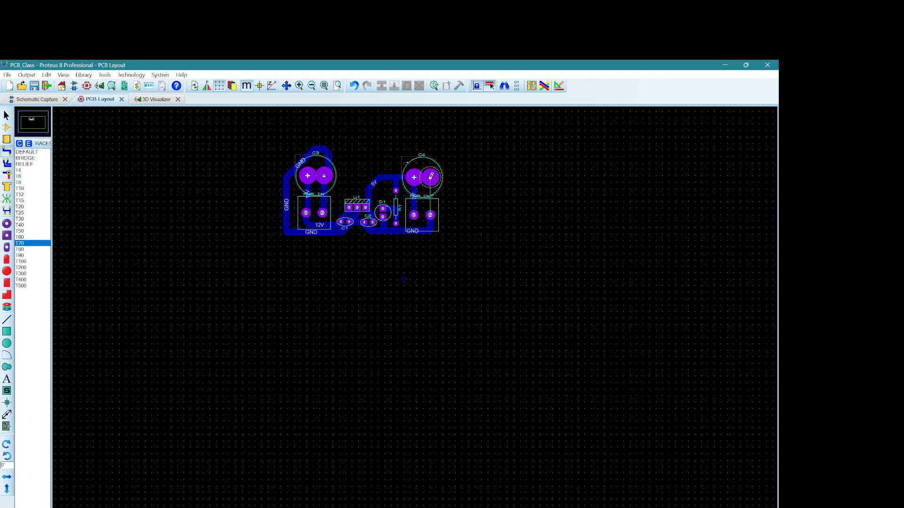
click(430, 177)
click(430, 214)
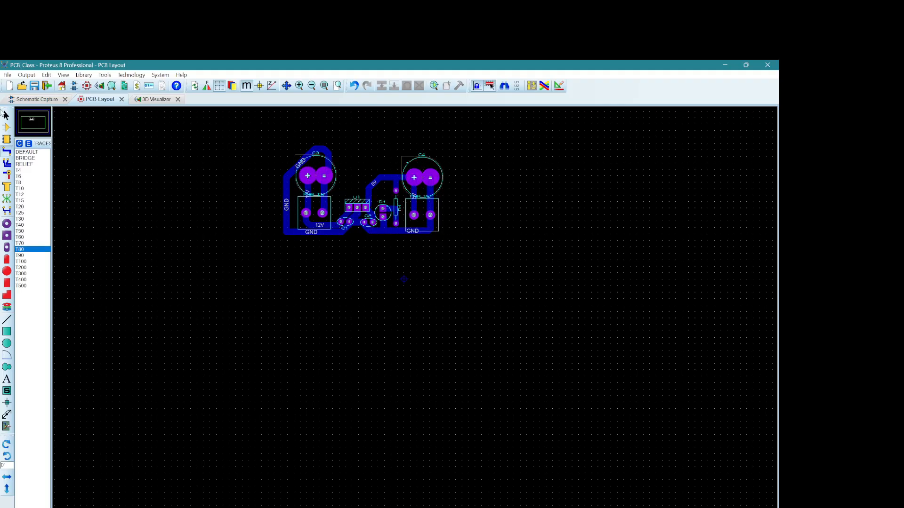
Step: Reshape the GND track around C3 and PWR IN into a rectangular loop, squaring its upper-left corner and lowering its bottom segment away from the 12V track
click(6, 115)
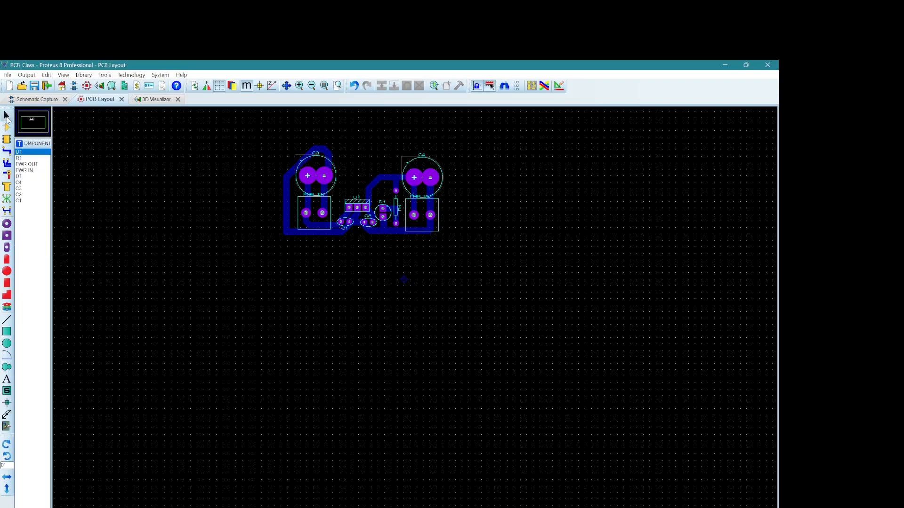
click(291, 172)
drag(298, 165, 281, 161)
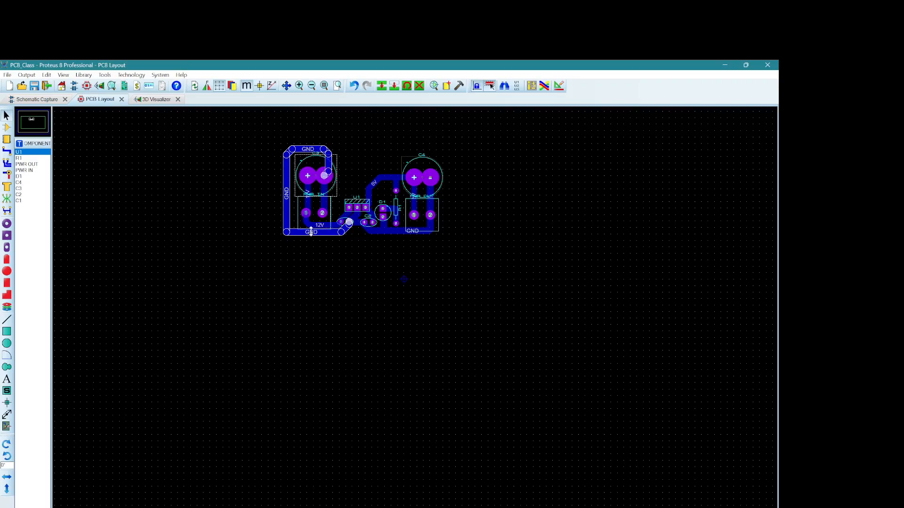
mouse_move(310, 232)
mouse_down()
mouse_move(345, 222)
mouse_move(349, 237)
mouse_up()
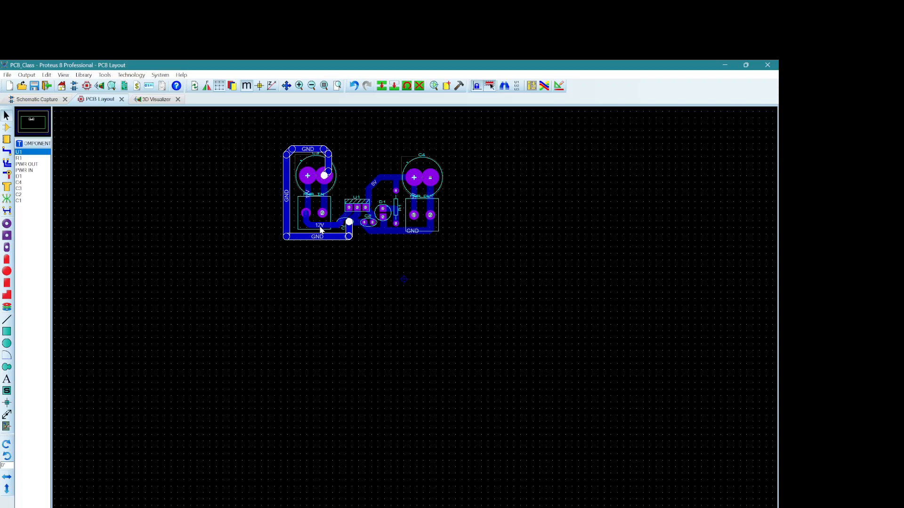
right_click(327, 222)
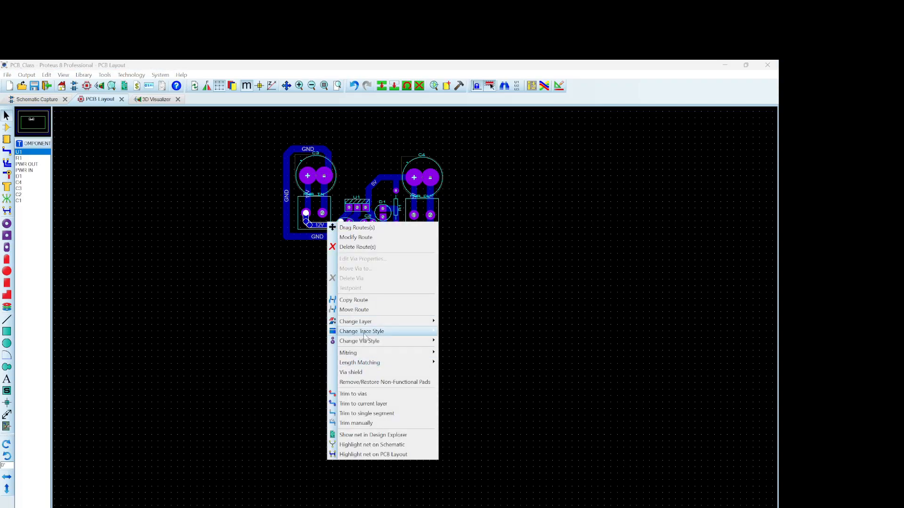
mouse_move(365, 332)
click(460, 276)
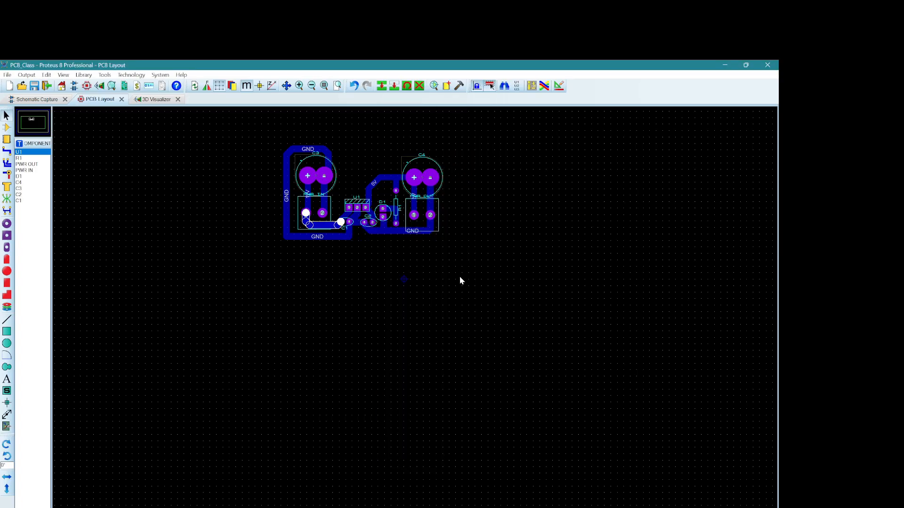
Step: Try the T100 trace style on the 12V track from PWR IN pin 1 to C1, then restore T90
right_click(322, 222)
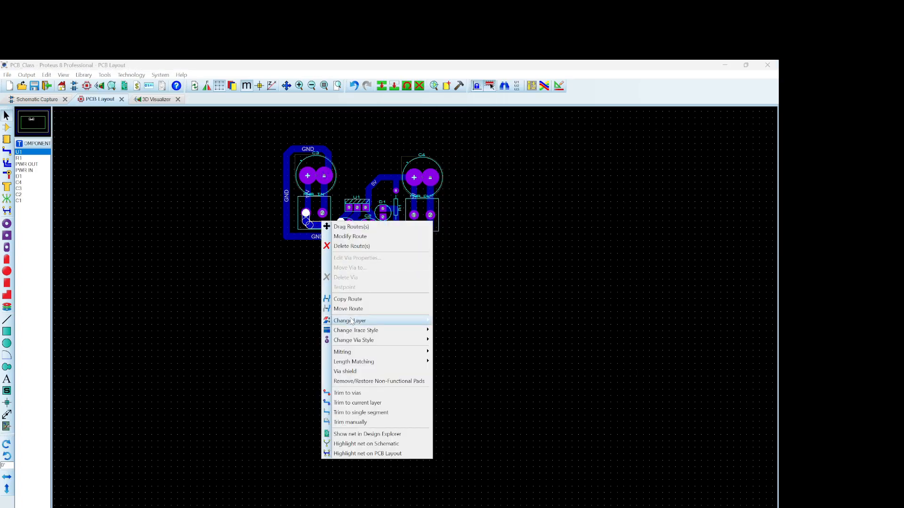
mouse_move(400, 331)
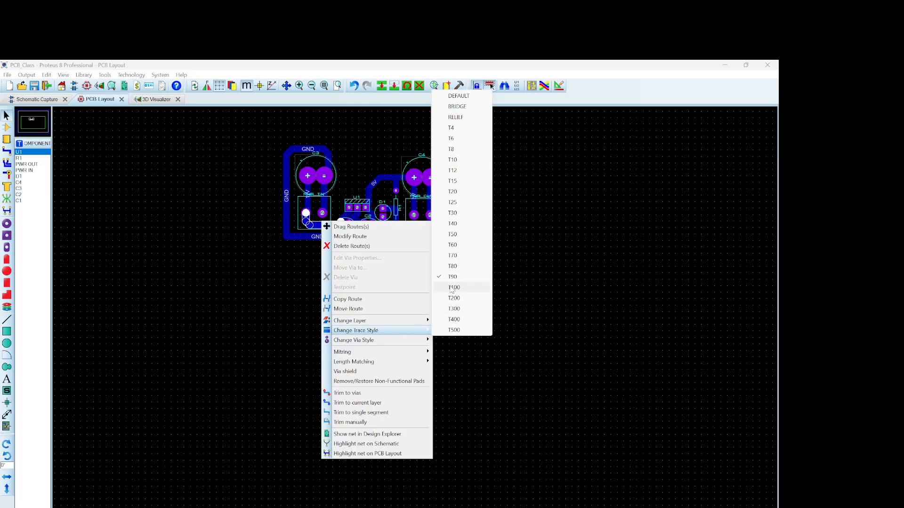
click(452, 288)
click(384, 314)
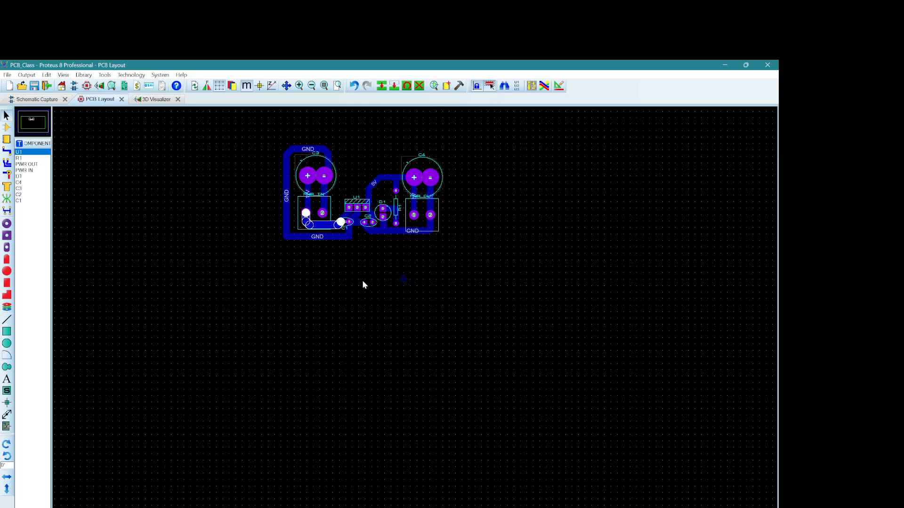
right_click(331, 220)
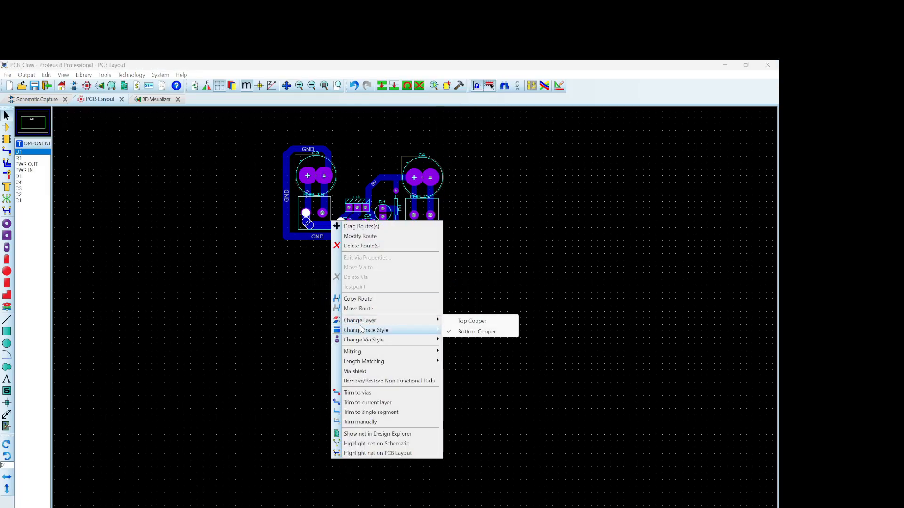
mouse_move(394, 331)
click(461, 277)
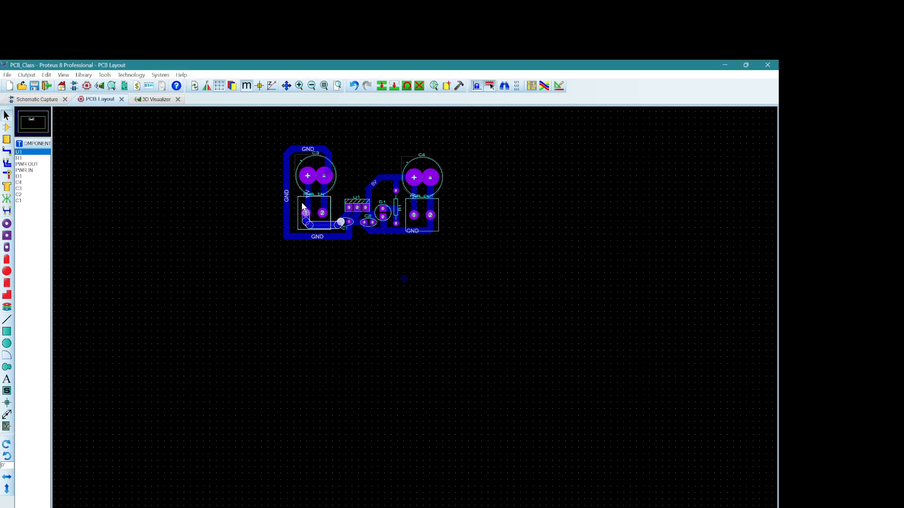
Step: Try a wider trace style on the GND loop around C3 and PWR IN, then restore its previous style
right_click(306, 147)
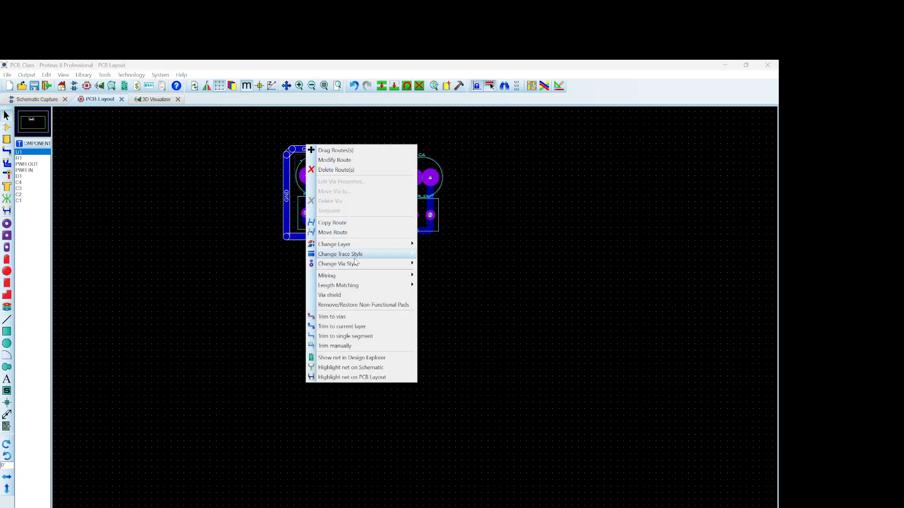
mouse_move(358, 255)
click(442, 437)
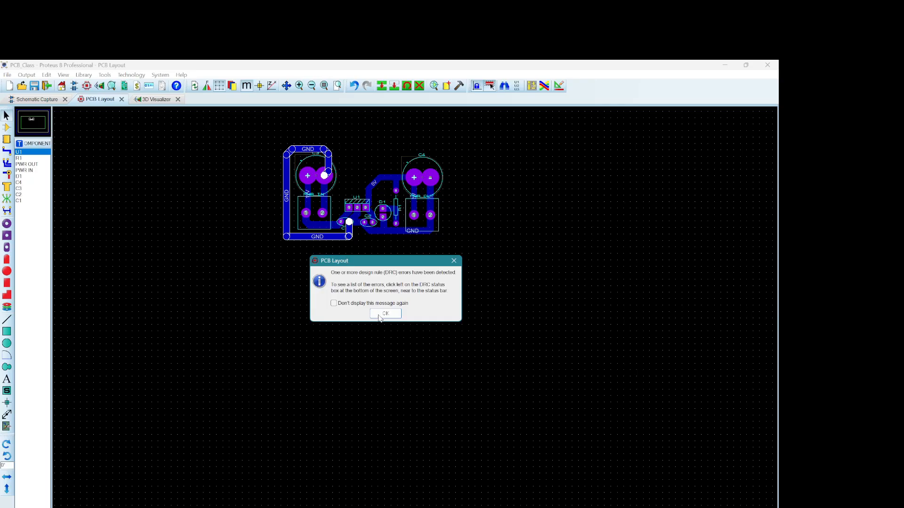
click(382, 314)
right_click(336, 235)
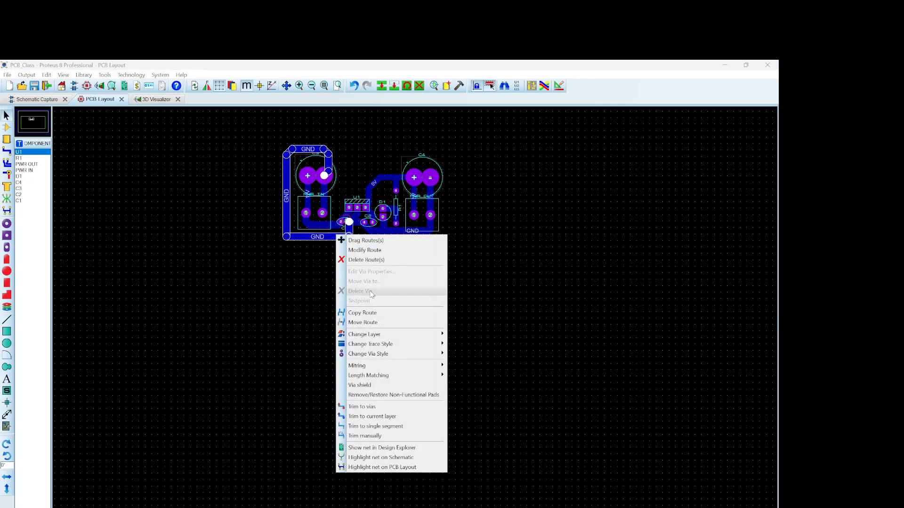
mouse_move(377, 345)
click(483, 280)
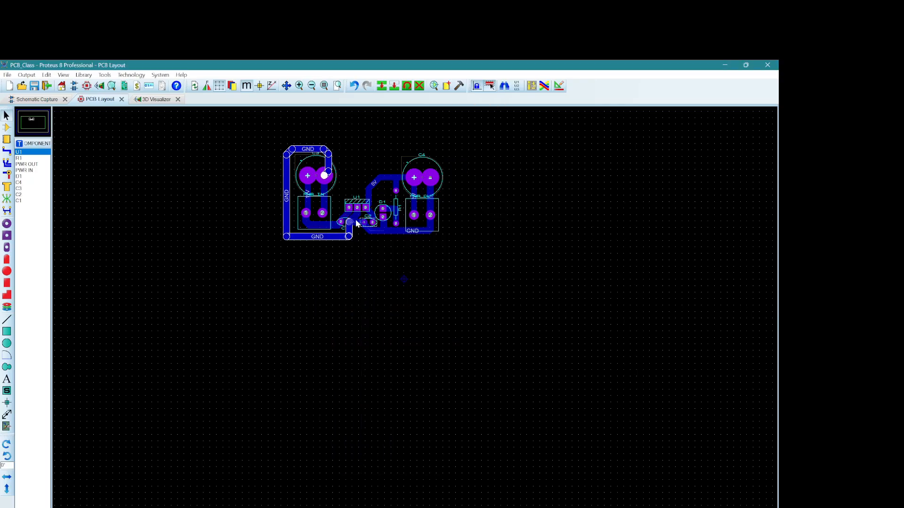
Step: Widen the two vertical tracks linking PWR IN pins 1 and 2 to C3's pads by changing their trace style
right_click(307, 201)
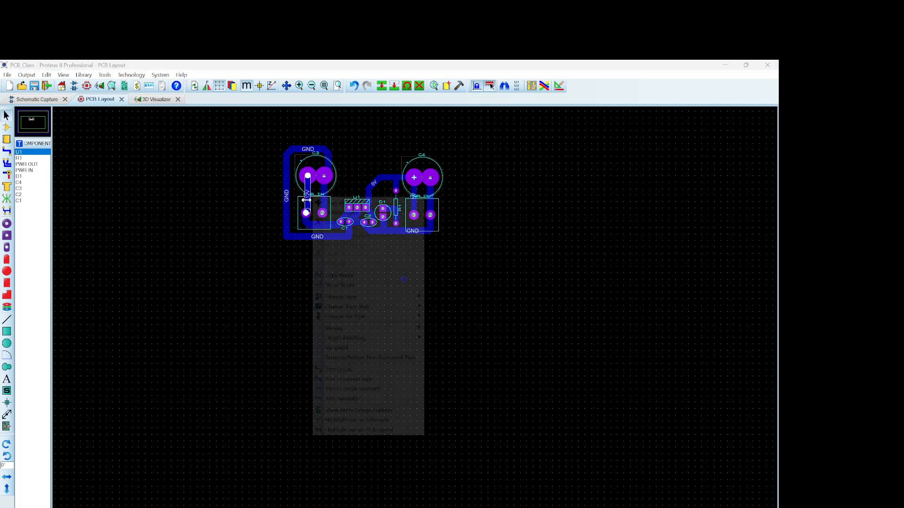
mouse_move(347, 309)
click(447, 262)
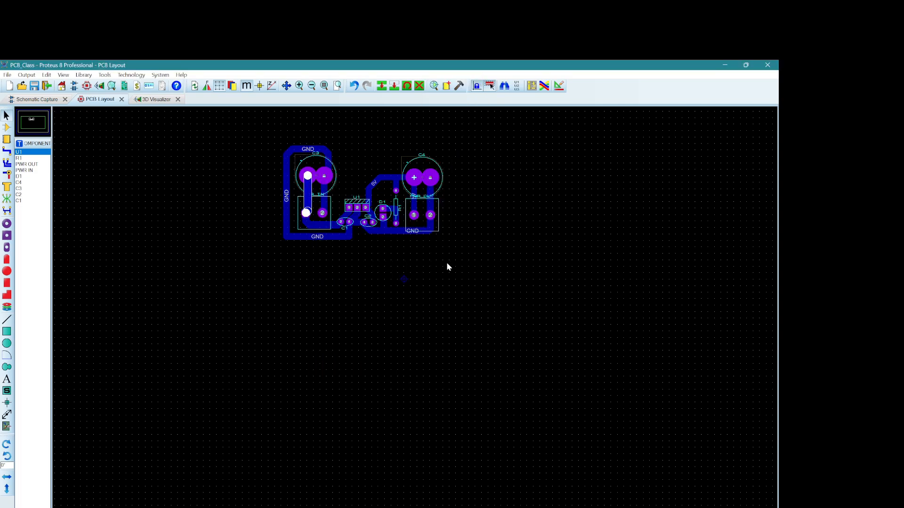
right_click(323, 198)
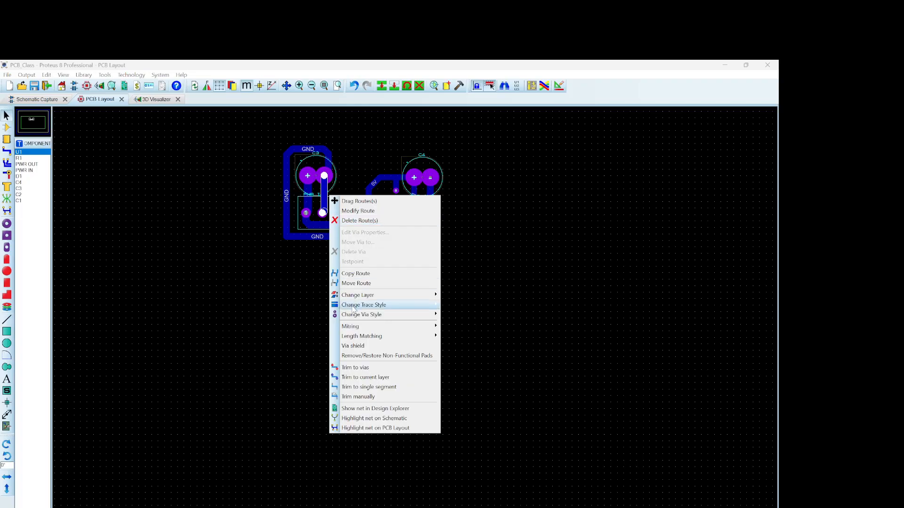
mouse_move(400, 305)
click(463, 488)
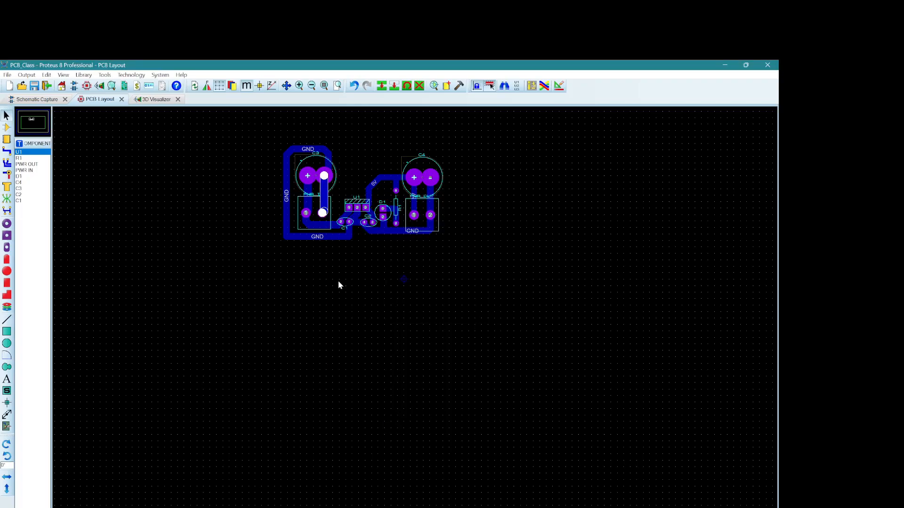
Step: Widen the two vertical tracks linking PWR OUT pins 1 and 2 to C4's pads by changing their trace style
right_click(416, 209)
mouse_move(455, 311)
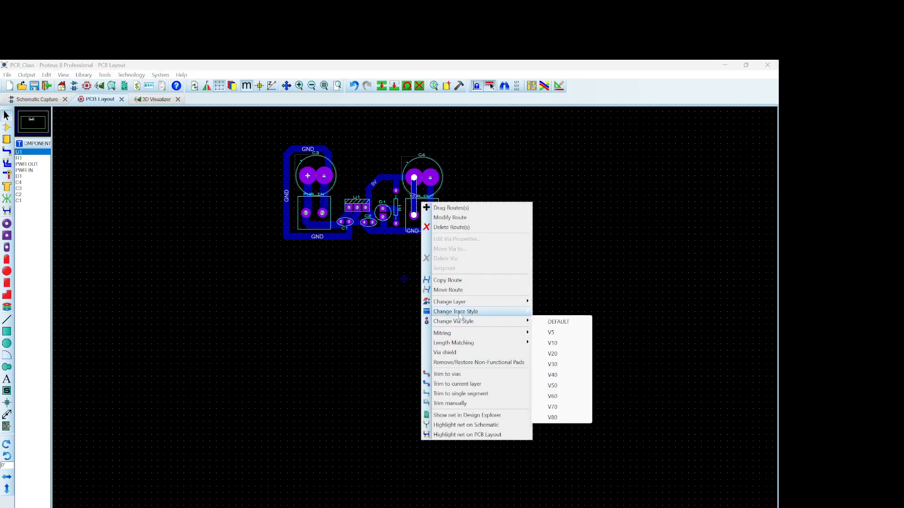
click(561, 269)
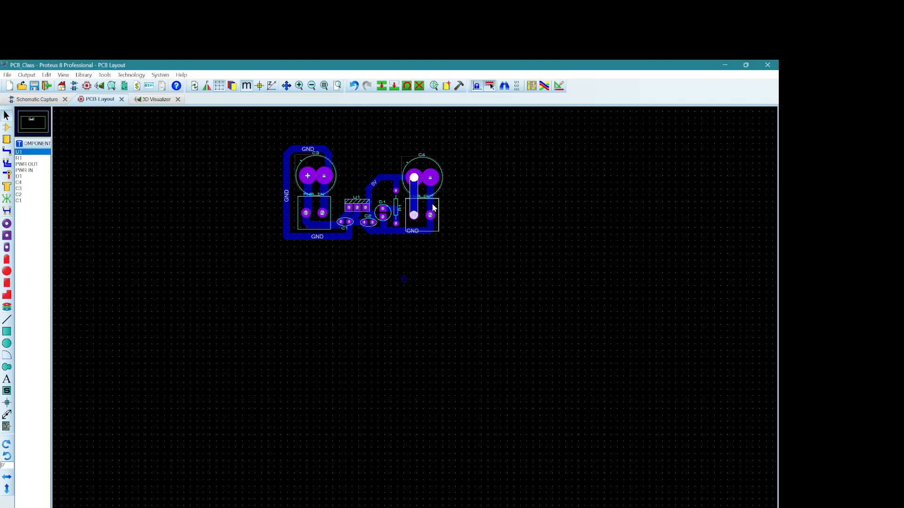
drag(346, 158, 364, 204)
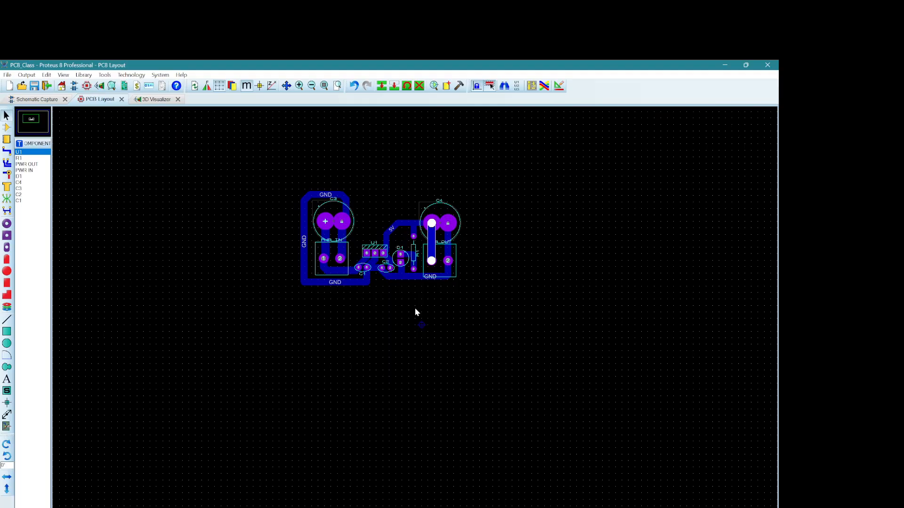
scroll(362, 216, up, 1)
middle_click(434, 350)
scroll(355, 253, up, 1)
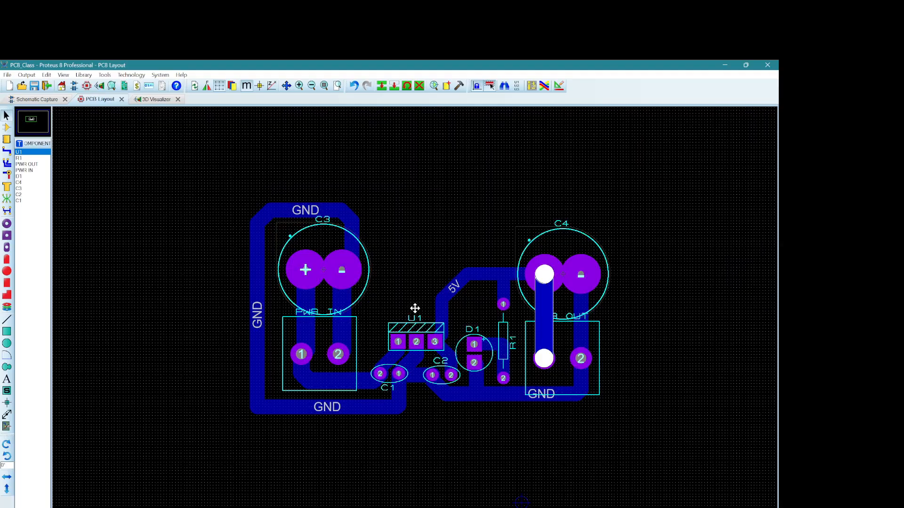
click(410, 298)
middle_click(409, 253)
click(337, 216)
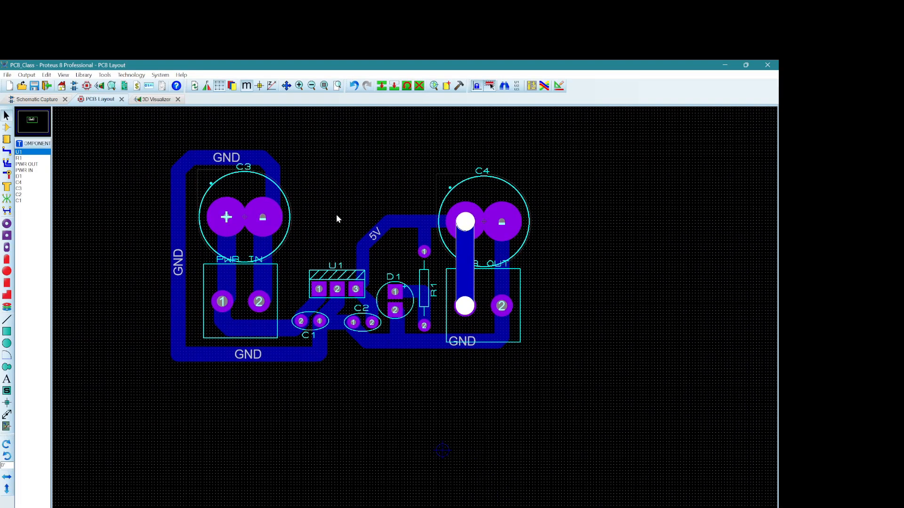
right_click(507, 275)
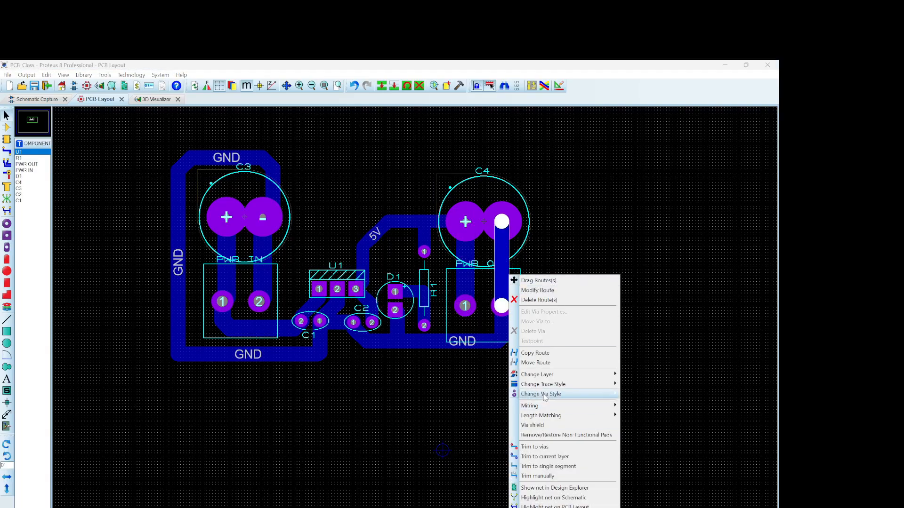
mouse_move(546, 385)
click(649, 344)
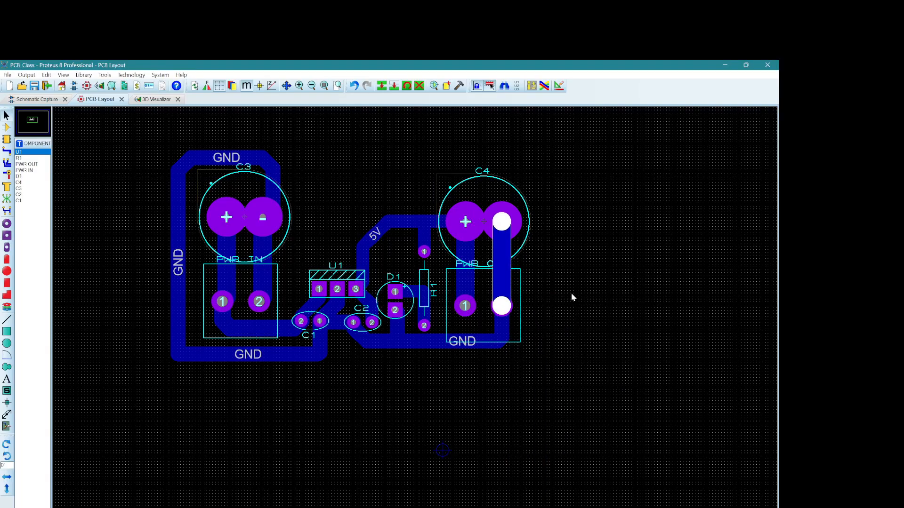
Step: Try the T80 trace style on the track between D1's upper pad and R1's lower pad, then restore T70
right_click(500, 335)
click(502, 336)
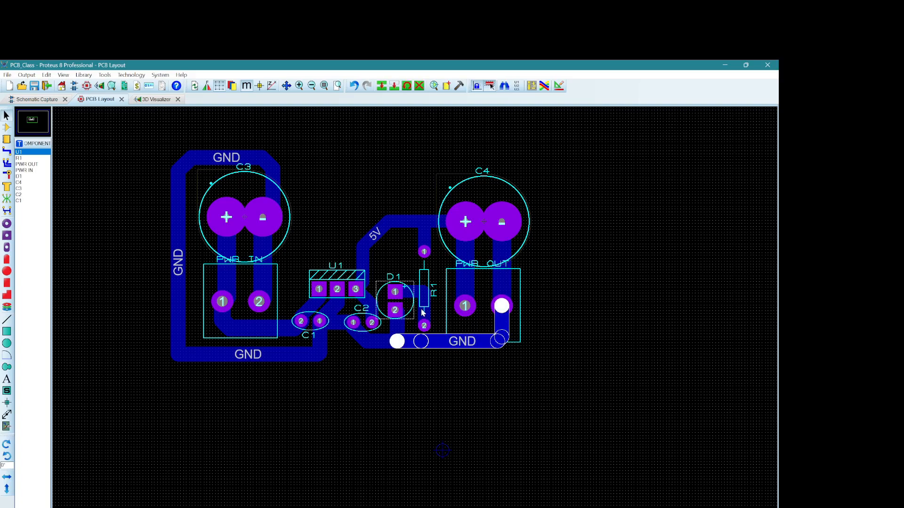
right_click(423, 286)
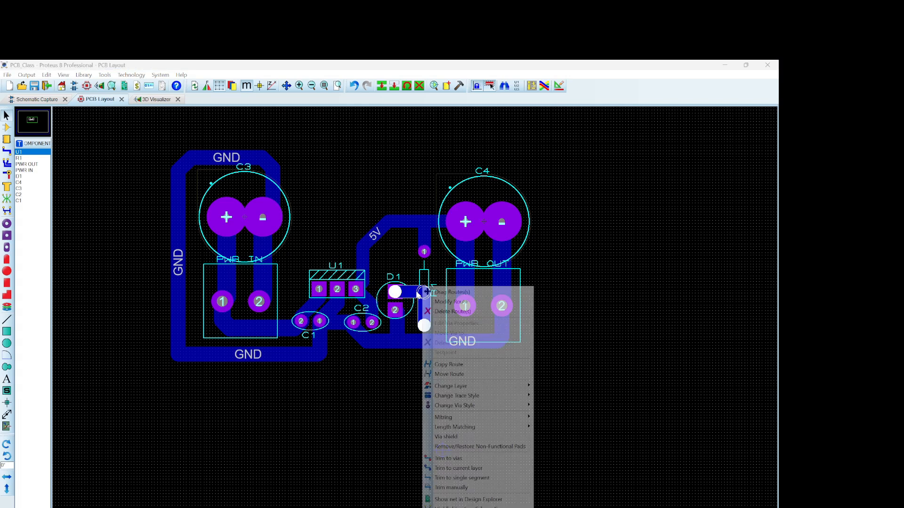
mouse_move(456, 398)
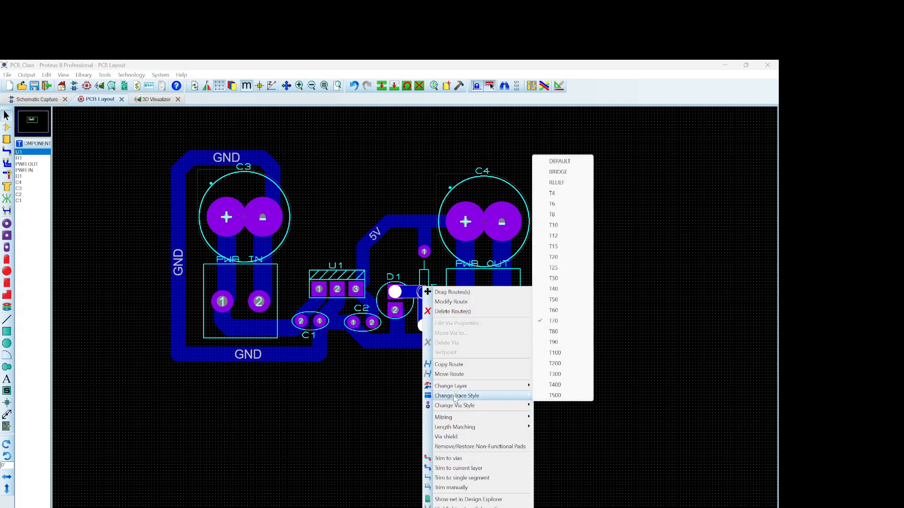
click(554, 332)
click(386, 313)
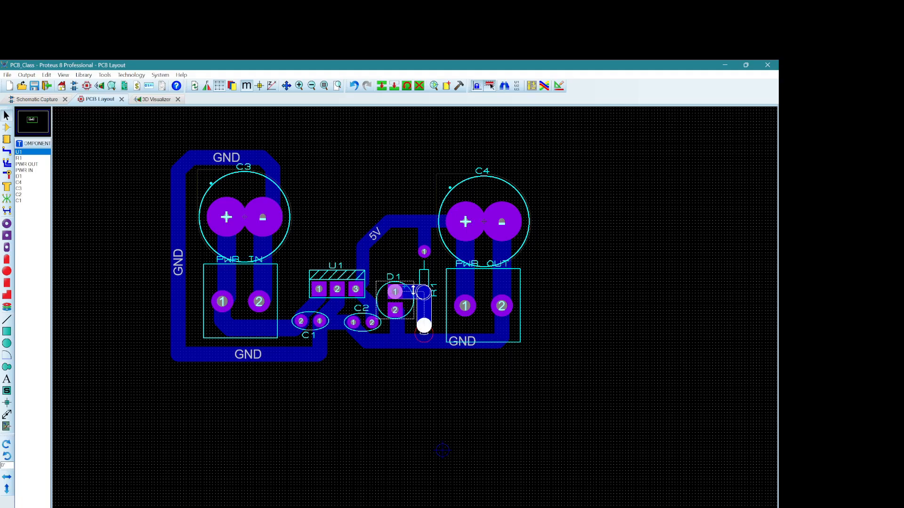
right_click(423, 288)
mouse_move(460, 397)
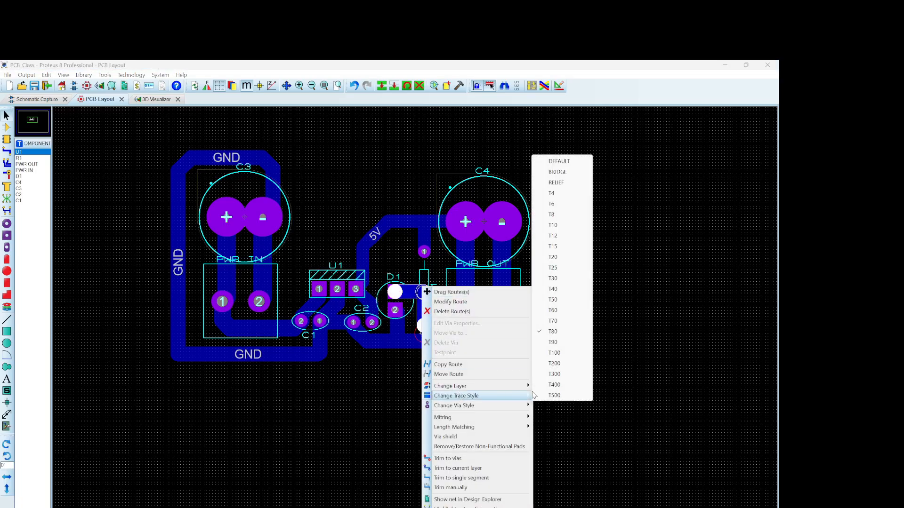
click(560, 322)
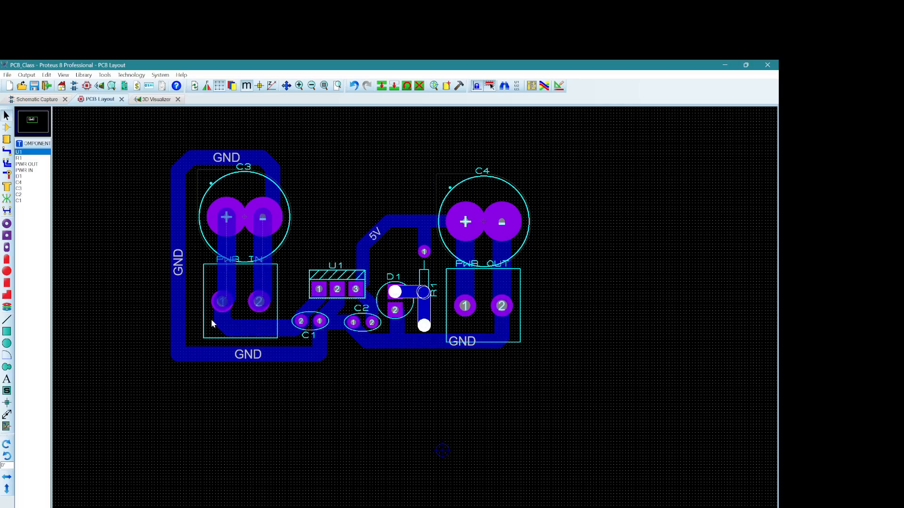
key(Delete)
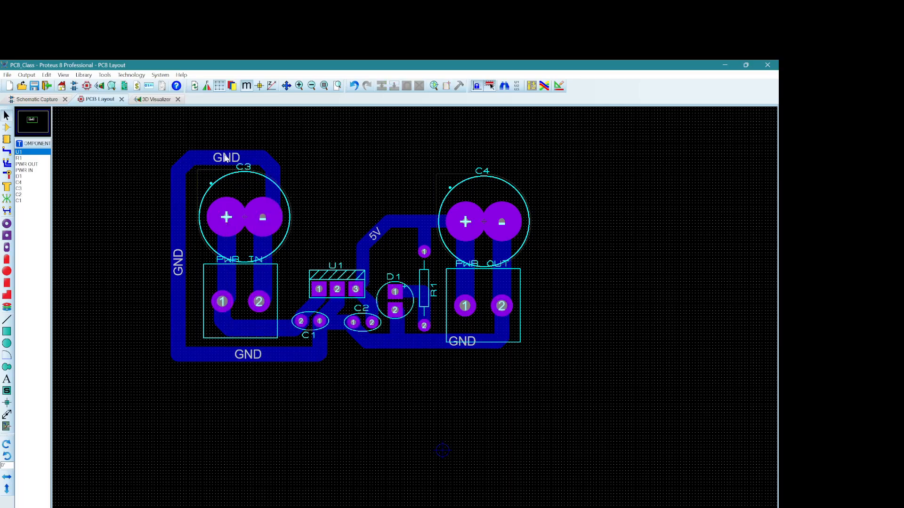
Step: Move the GND loop's top segment down toward C3 and its bottom segment up closer to PWR IN
click(226, 158)
mouse_move(226, 158)
mouse_down()
mouse_move(226, 170)
mouse_move(273, 180)
mouse_up()
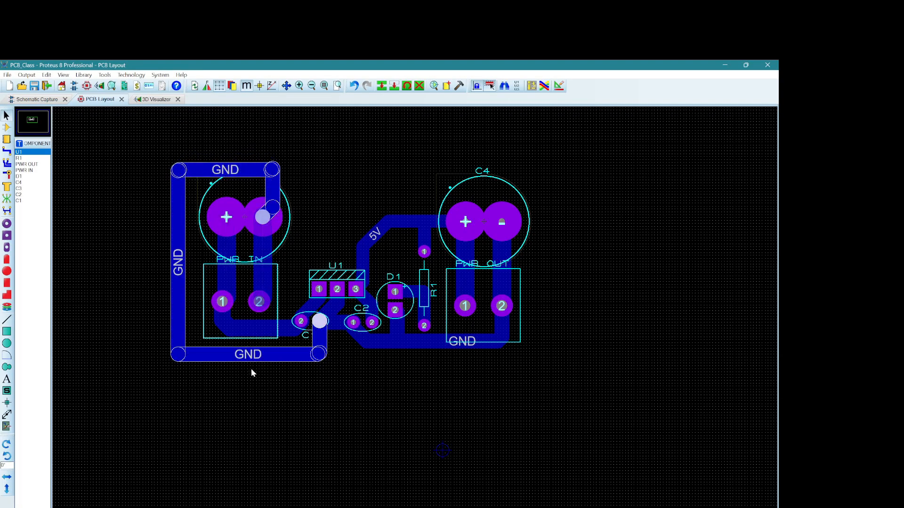
drag(259, 354, 259, 349)
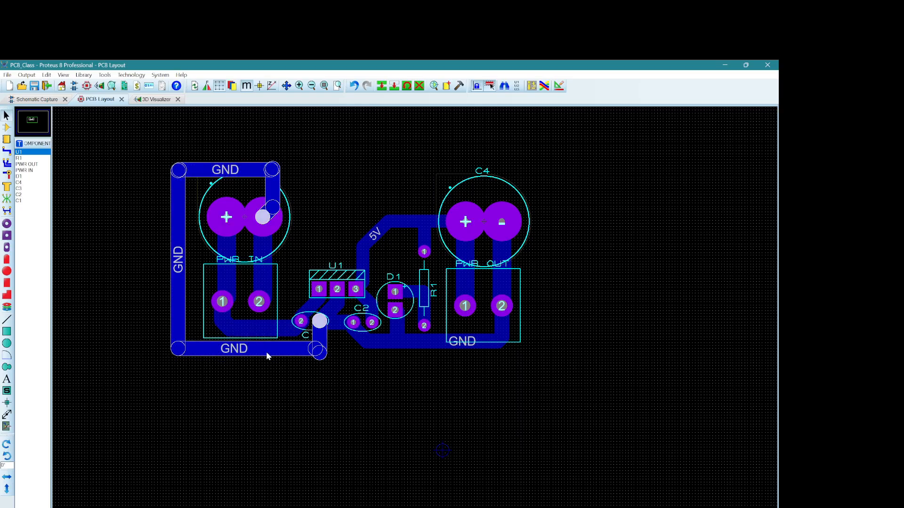
click(337, 363)
Step: Tidy the GND loop's corners: straighten the lower-right one below C1, lower the top segment further and chamfer the upper-left corner
scroll(371, 341, down, 1)
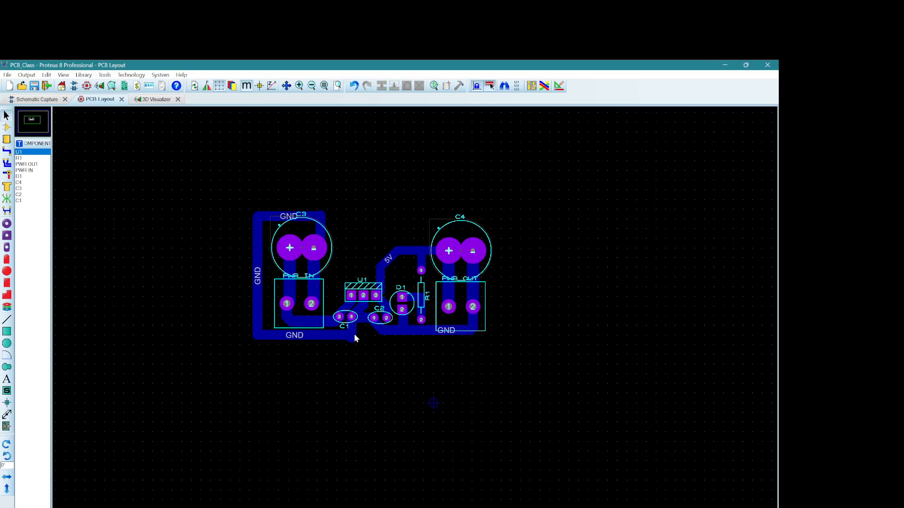
click(352, 337)
drag(351, 336, 351, 334)
drag(320, 217, 320, 221)
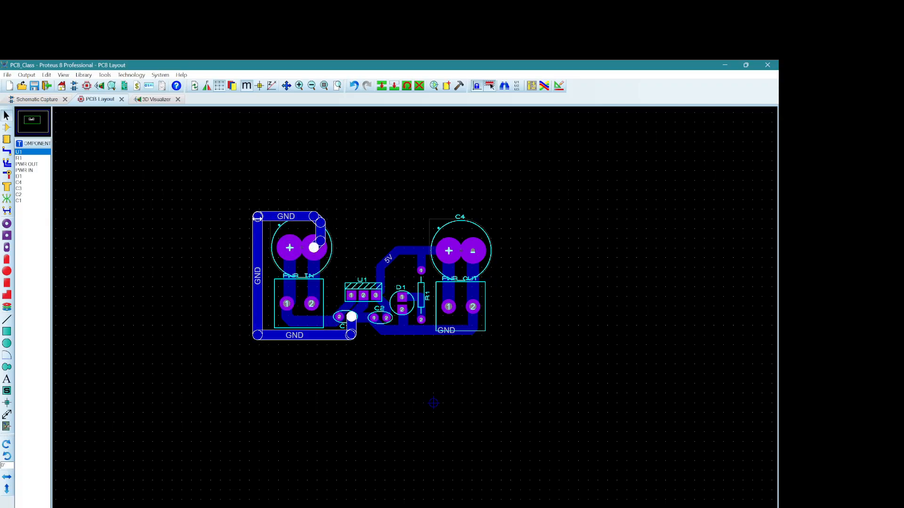
mouse_move(257, 217)
mouse_down()
mouse_move(261, 229)
mouse_move(295, 226)
mouse_up()
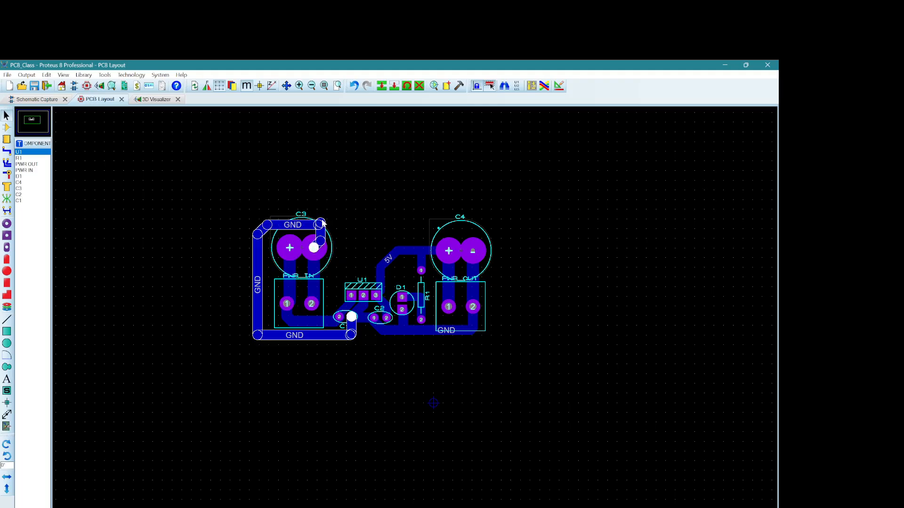
click(338, 211)
click(321, 223)
Step: Inspect the board in the 3D Visualizer from nearly straight above, then return to the PCB layout
click(155, 99)
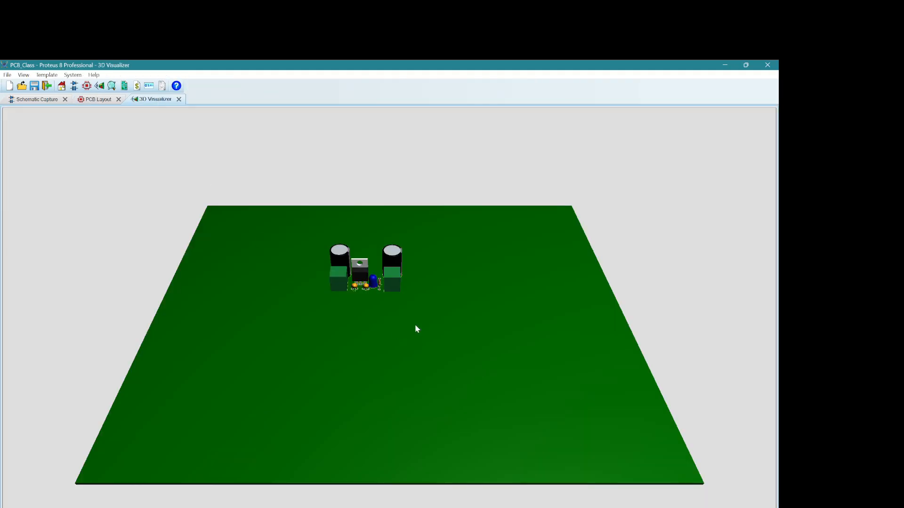
drag(372, 298, 365, 332)
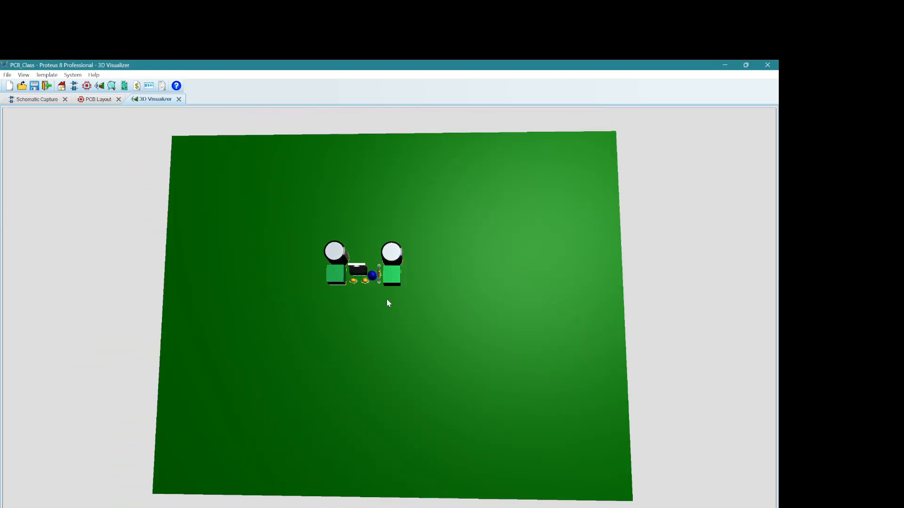
click(94, 99)
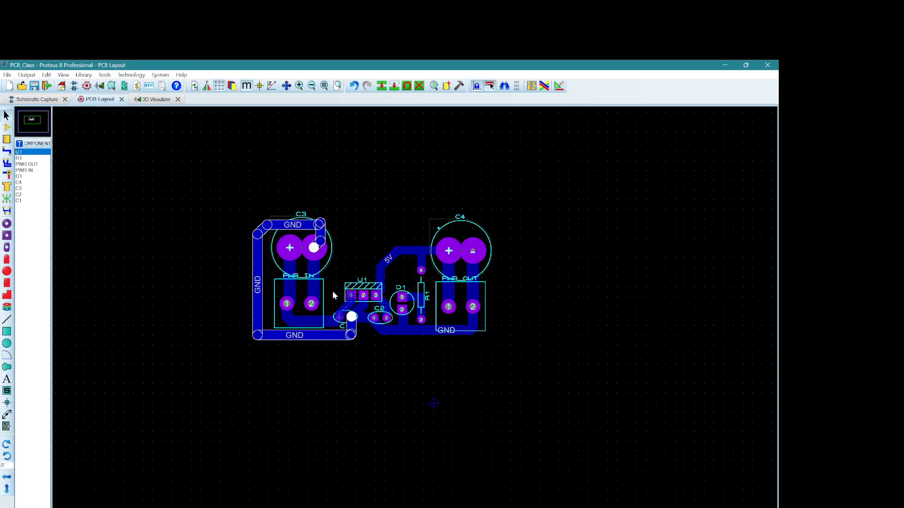
Step: Open PWR IN's 3D model settings and switch its mechanical model from geometric description to an M-CAD (STEP or IGES) file
click(323, 310)
right_click(326, 307)
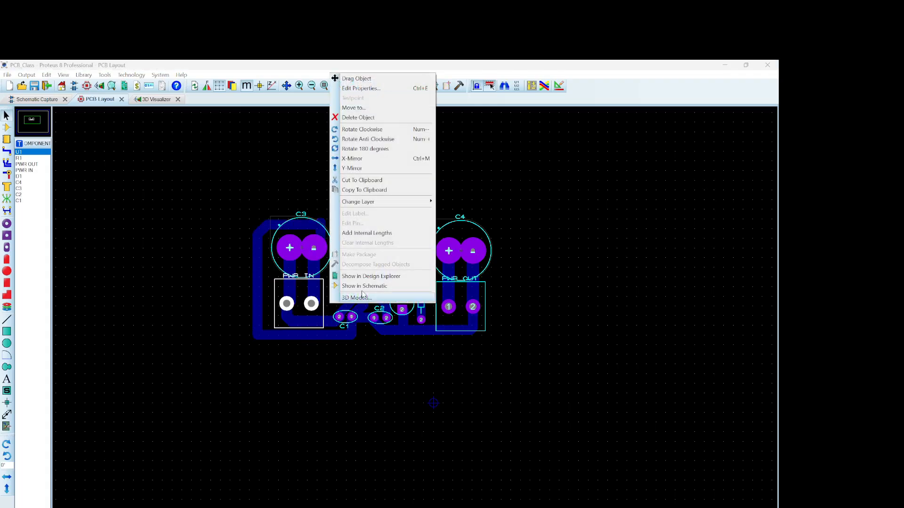
click(348, 285)
click(274, 235)
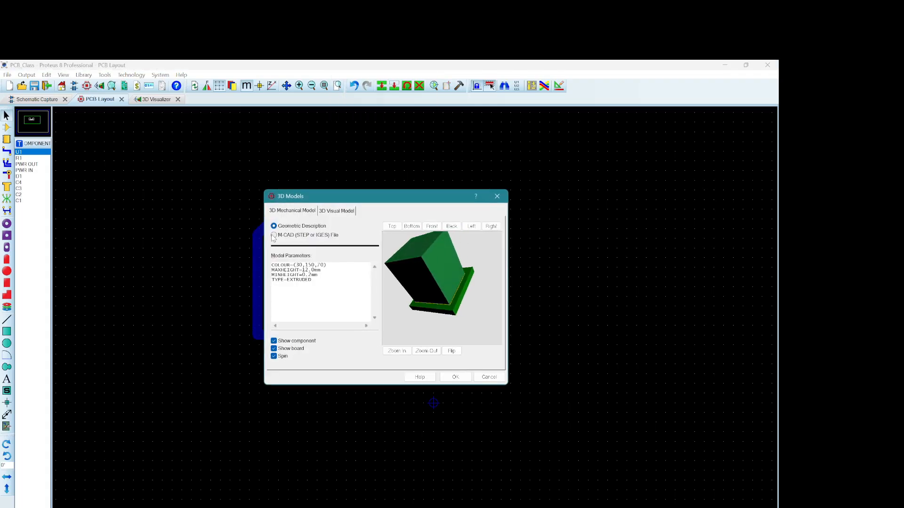
Step: Load "Terminal block 5mm.step" from the Downloads folder as PWR IN's mechanical model
click(374, 265)
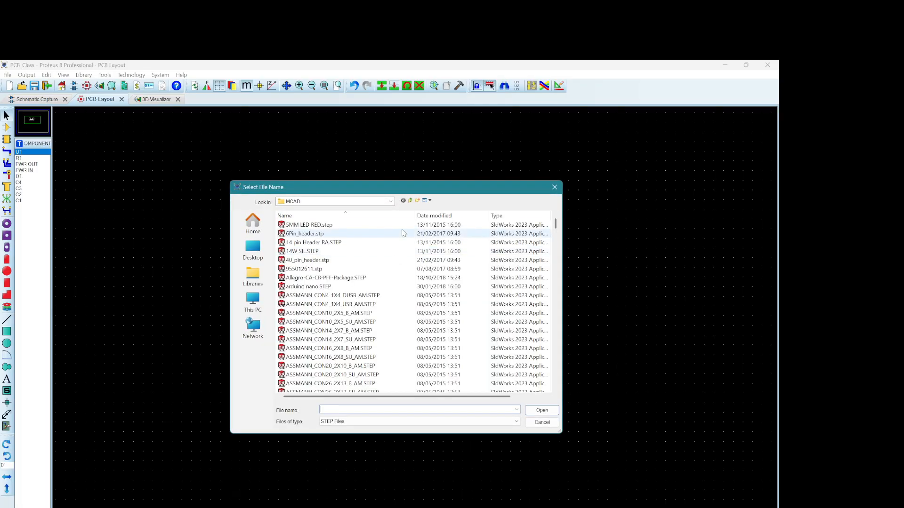
click(253, 276)
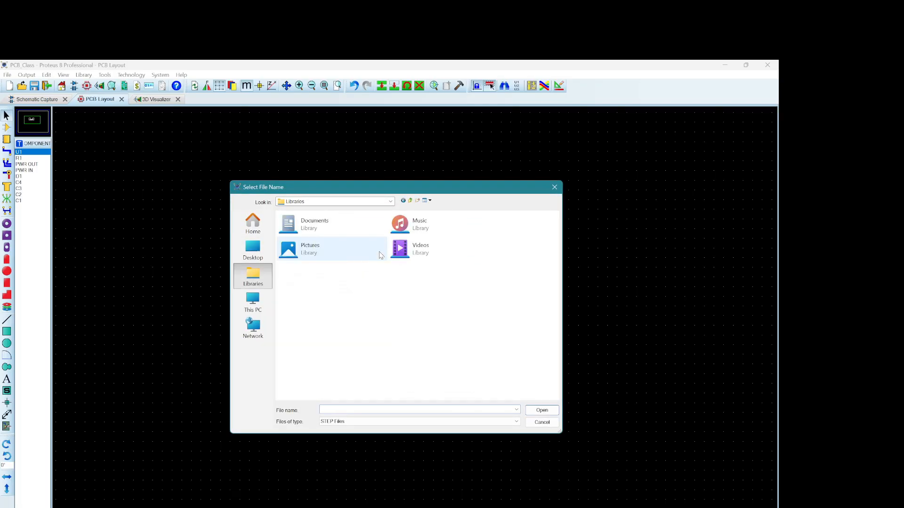
click(322, 228)
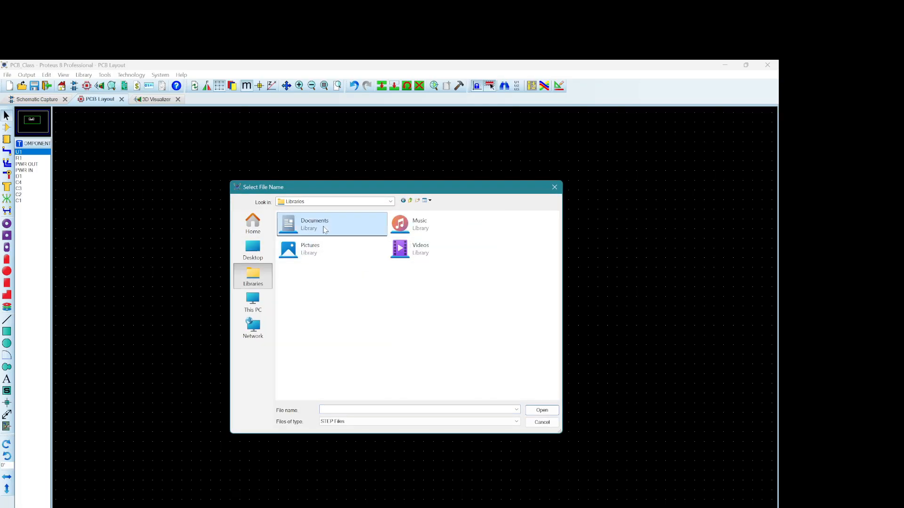
click(252, 250)
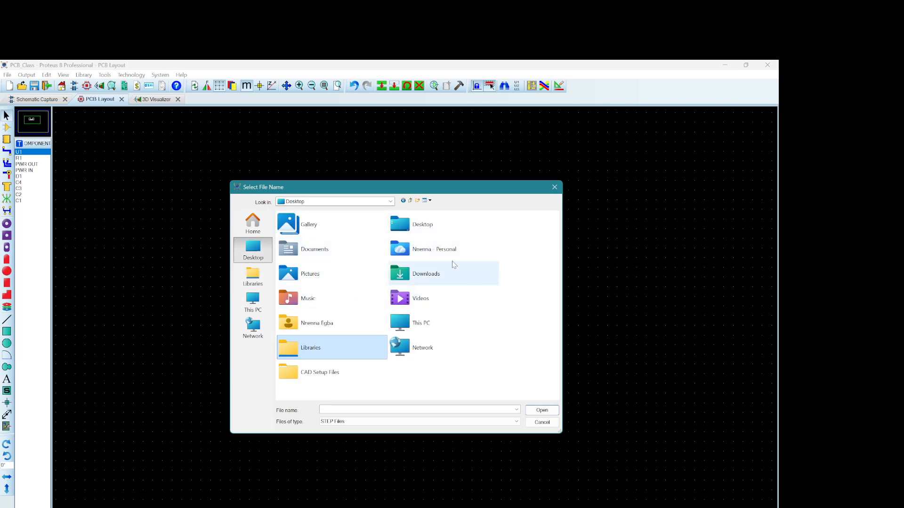
double_click(429, 271)
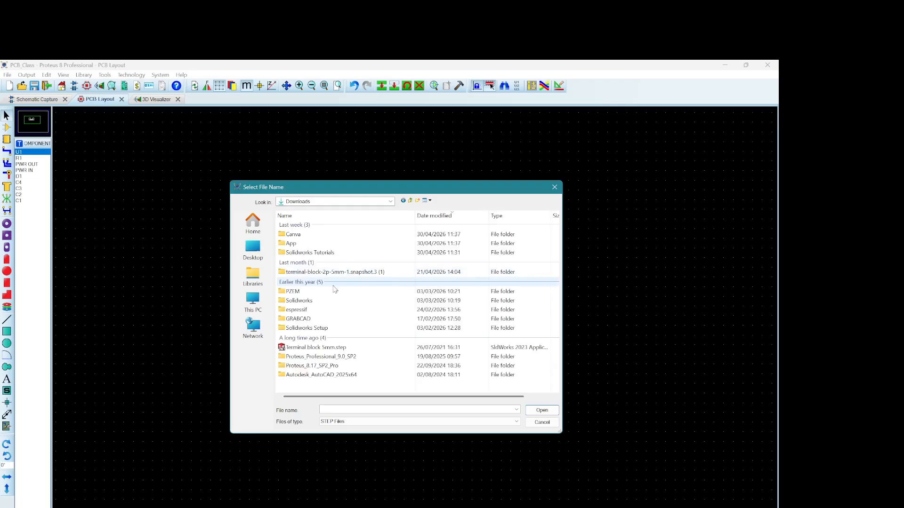
double_click(311, 347)
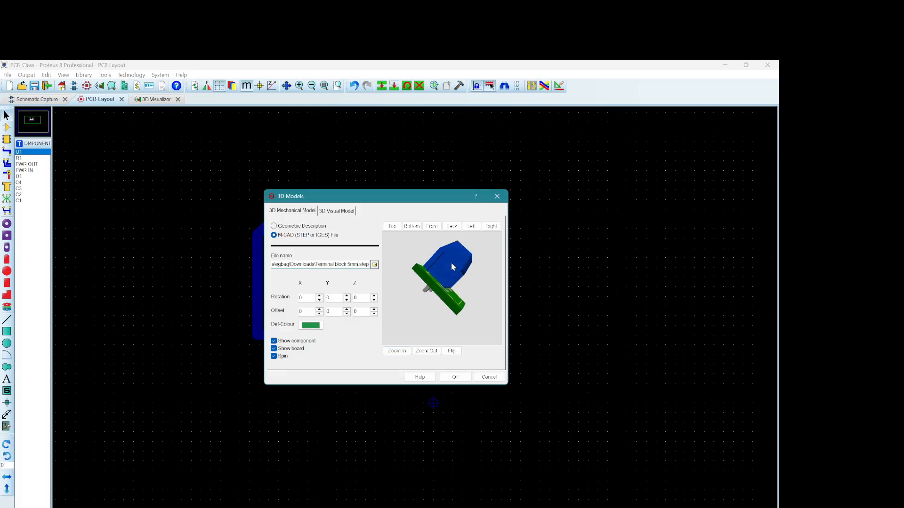
Step: Stop the model preview from spinning and set the terminal block's X offset to -2.5 mm
click(433, 228)
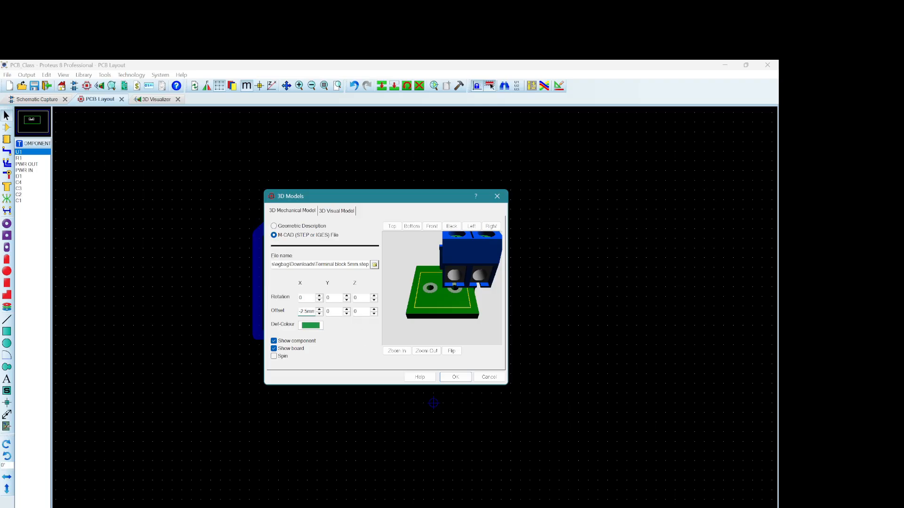
key(BackSpace)
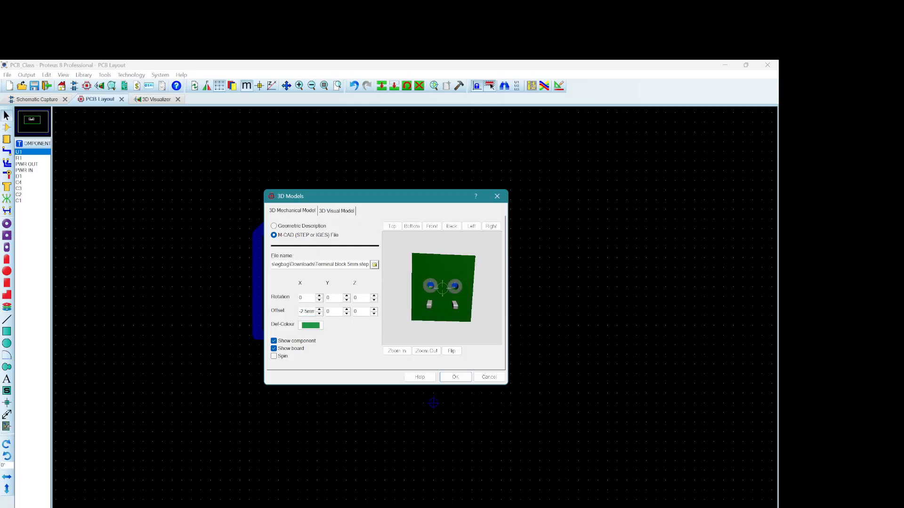
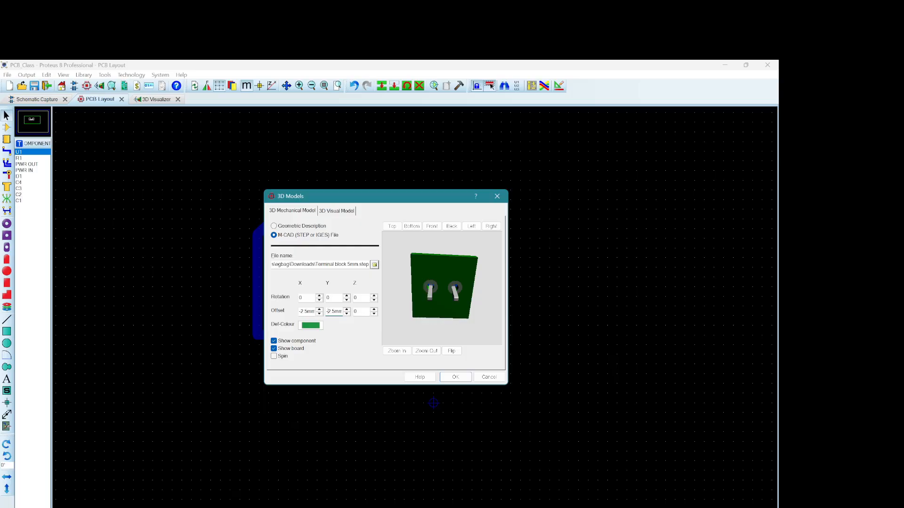
Step: Set the terminal block model's Y offset to -3.5 mm, check its pins in the preview and accept the 3D model settings
mouse_move(486, 275)
mouse_down()
mouse_move(485, 237)
mouse_move(484, 282)
mouse_move(485, 274)
mouse_up()
scroll(483, 265, up, 3)
scroll(483, 264, down, 3)
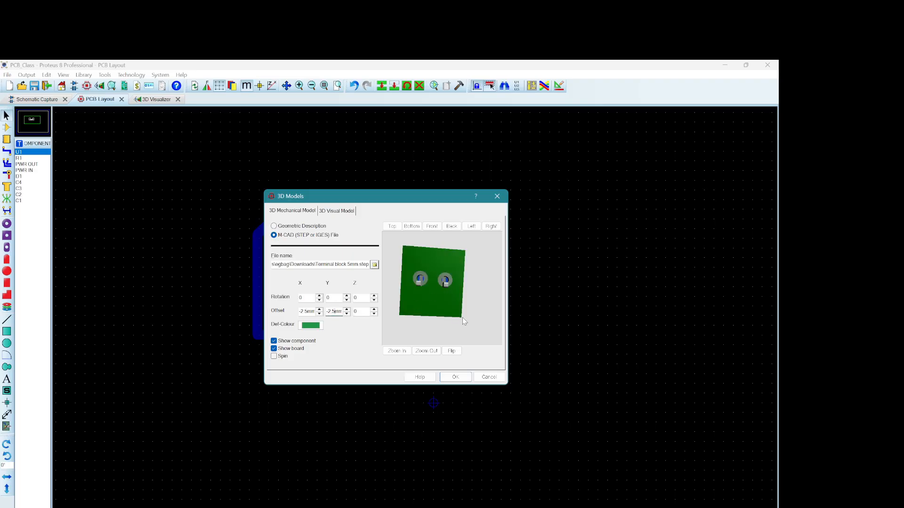
key(BackSpace)
text(7)
drag(438, 283, 442, 288)
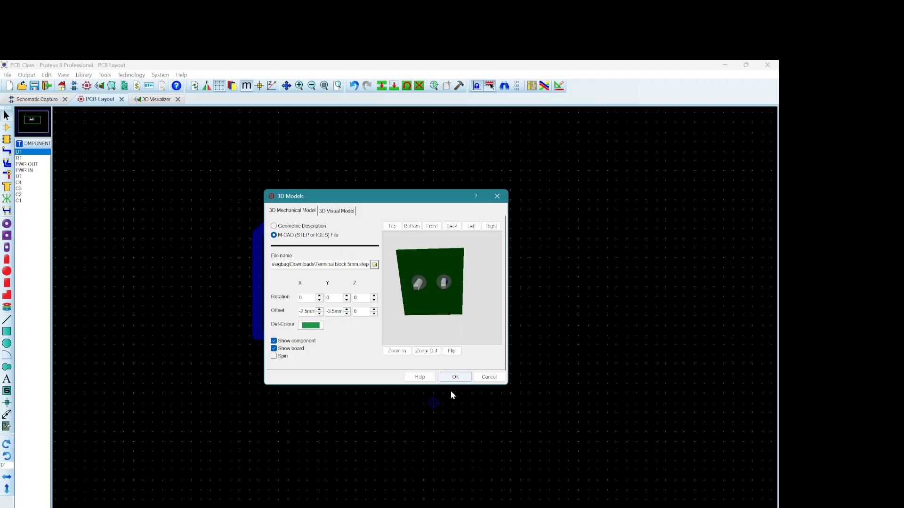
click(455, 377)
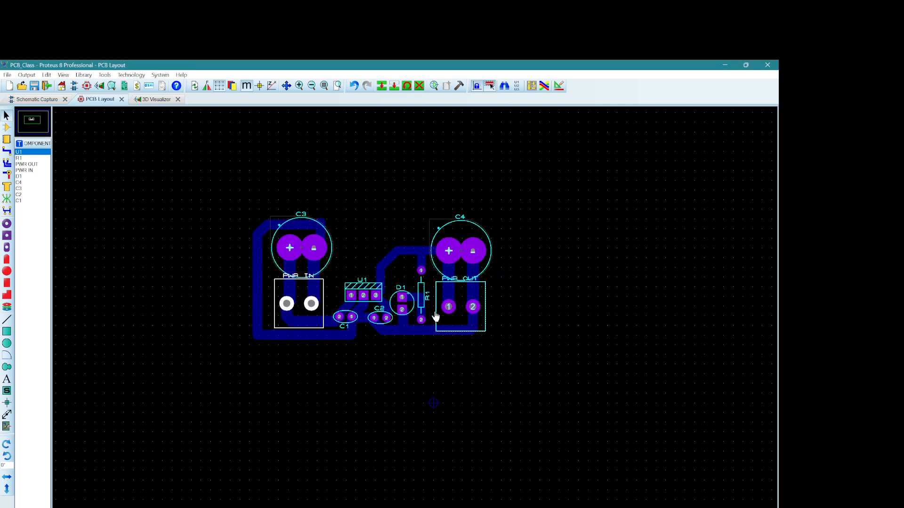
Step: Inspect the terminal blocks on the board in the 3D Visualizer, then return to the PCB layout
click(165, 100)
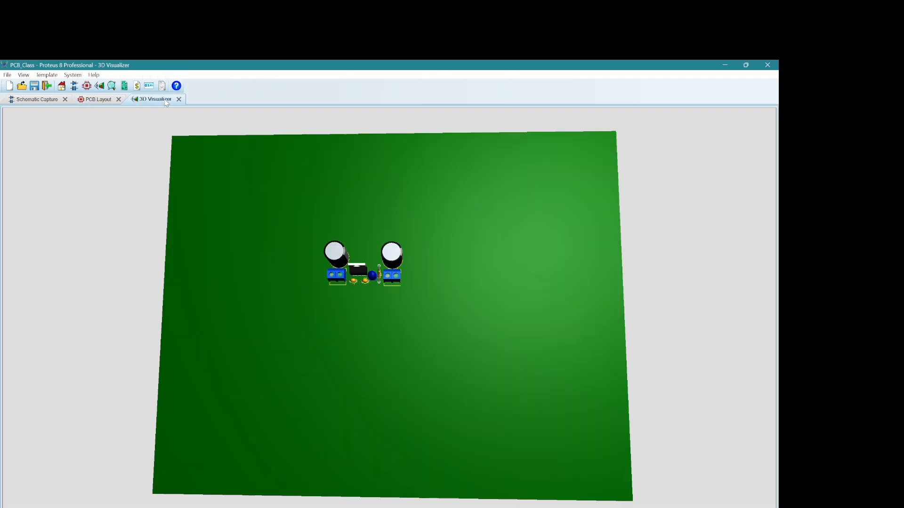
drag(389, 343, 384, 293)
click(100, 100)
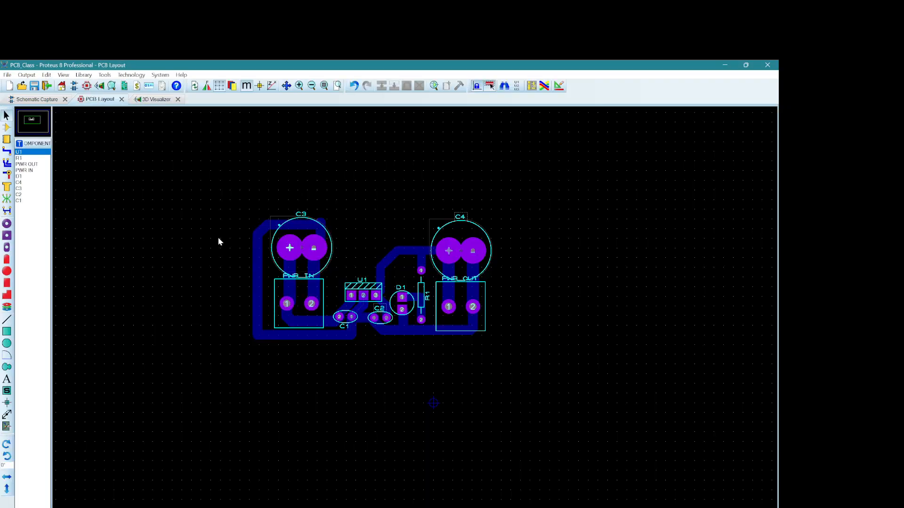
Step: Change the trace style of the 5V track between U1 and the junction above R1 to T80
right_click(395, 256)
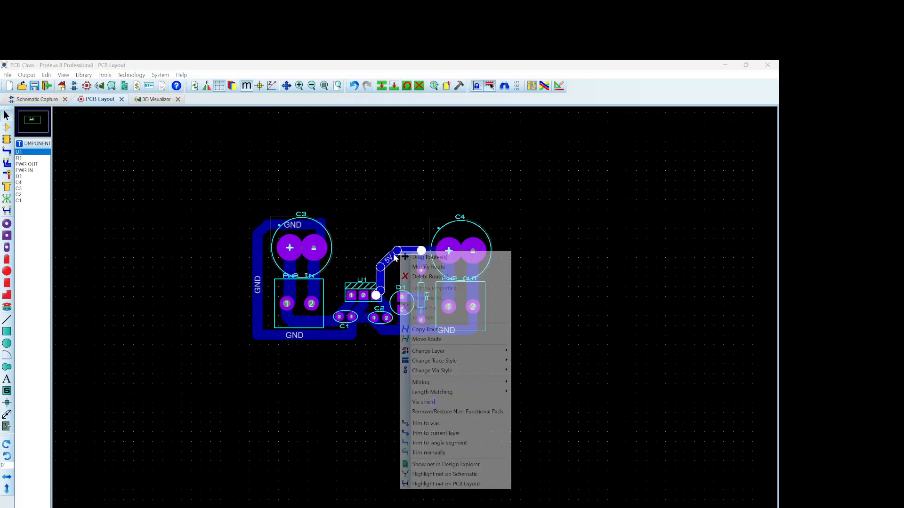
mouse_move(436, 361)
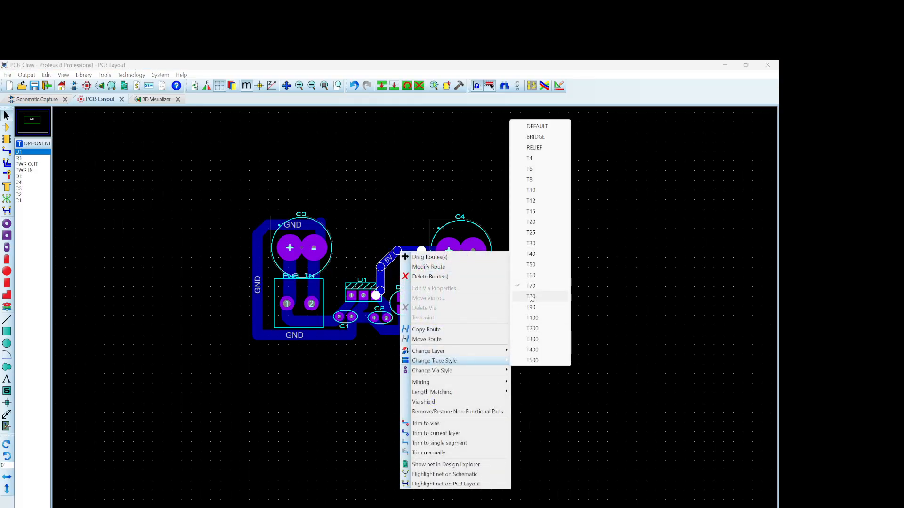
click(531, 298)
Step: Change the trace style of the two short 5V tracks running from the junction to C4 and R1
right_click(434, 250)
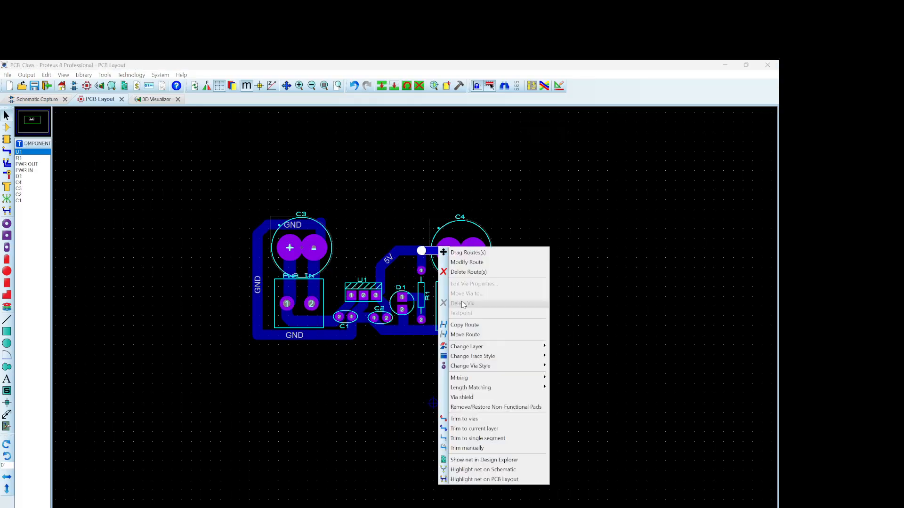
mouse_move(475, 356)
click(572, 303)
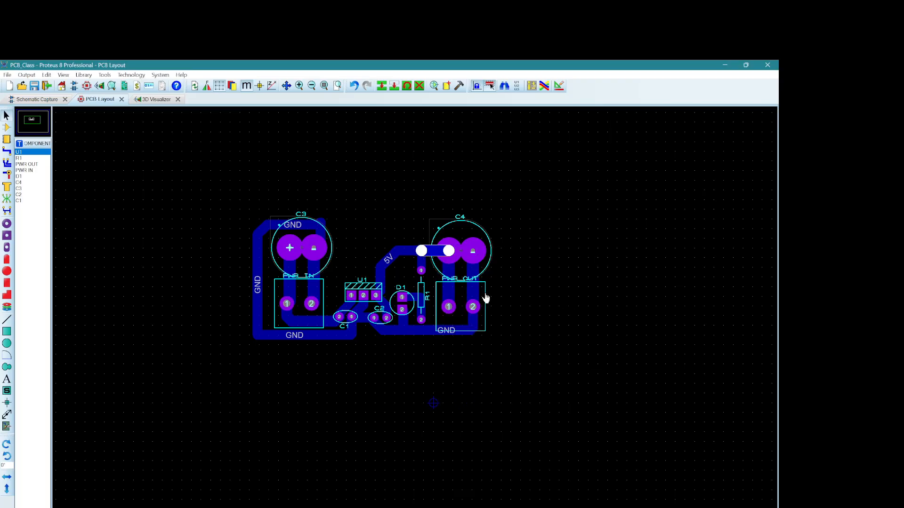
right_click(426, 262)
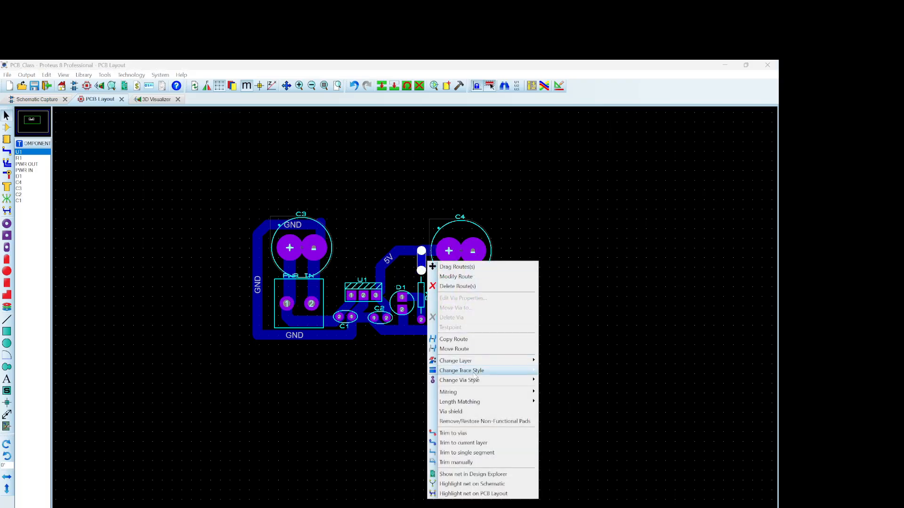
mouse_move(478, 372)
click(563, 328)
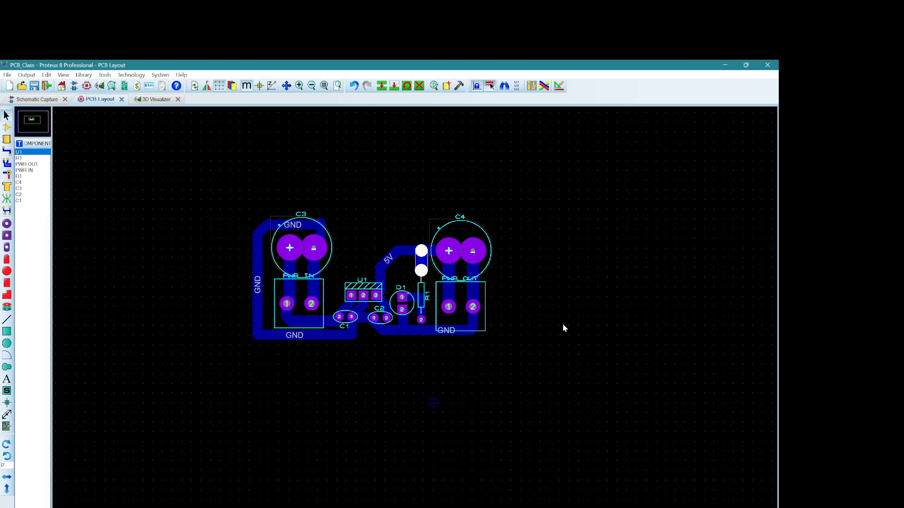
right_click(438, 251)
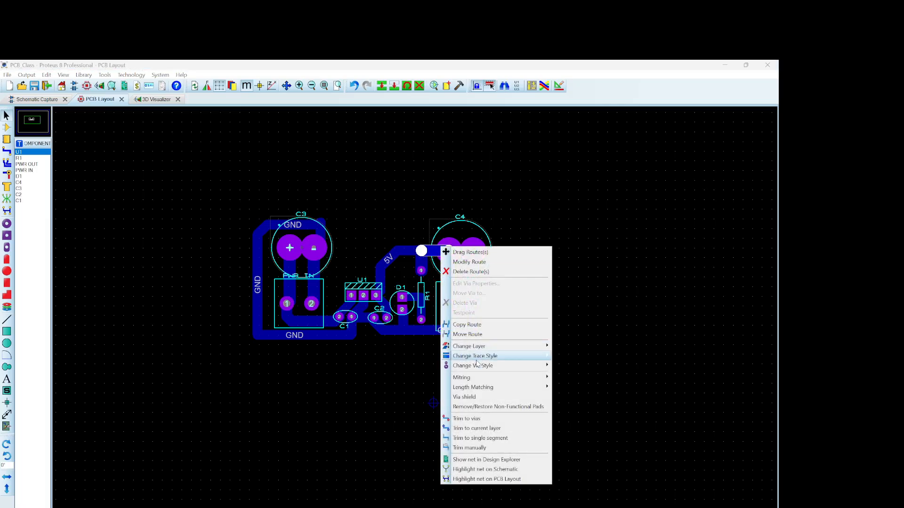
mouse_move(480, 357)
click(568, 313)
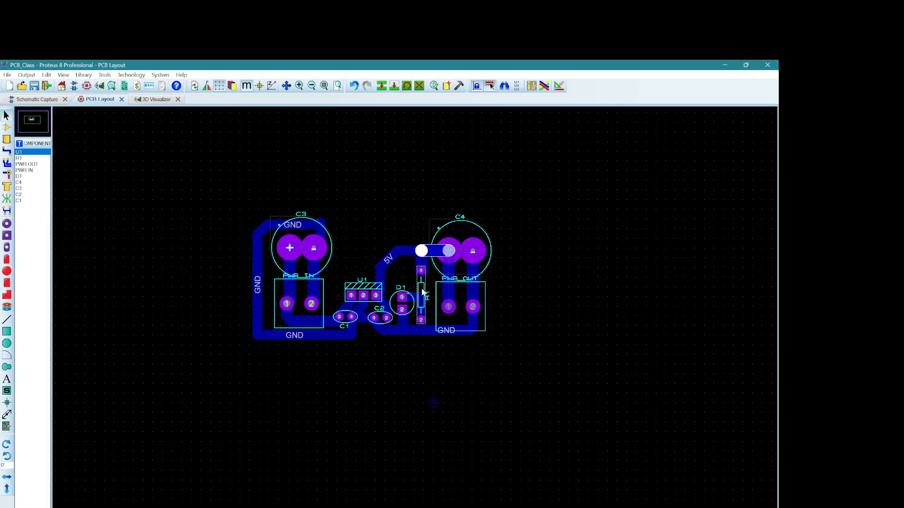
click(376, 295)
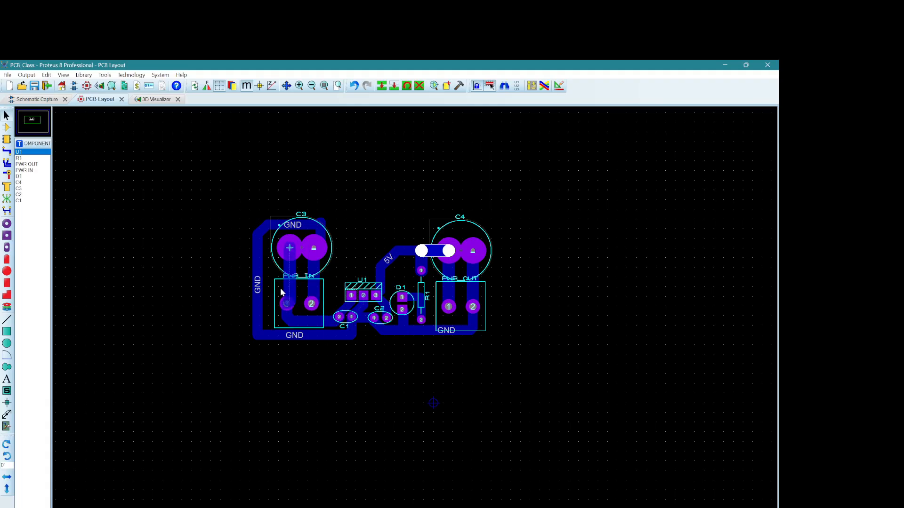
Step: Move the vertical GND track beside PWR IN inward, closer to PWR IN and C3
click(257, 285)
drag(257, 284, 268, 285)
click(392, 215)
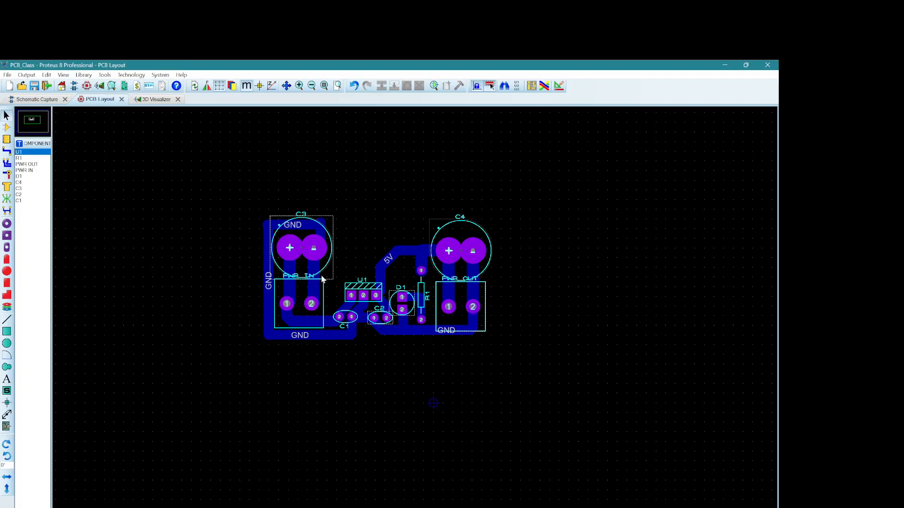
Step: Shrink the oversized board outline from all four sides to a smaller rectangle around the components
scroll(440, 199, down, 2)
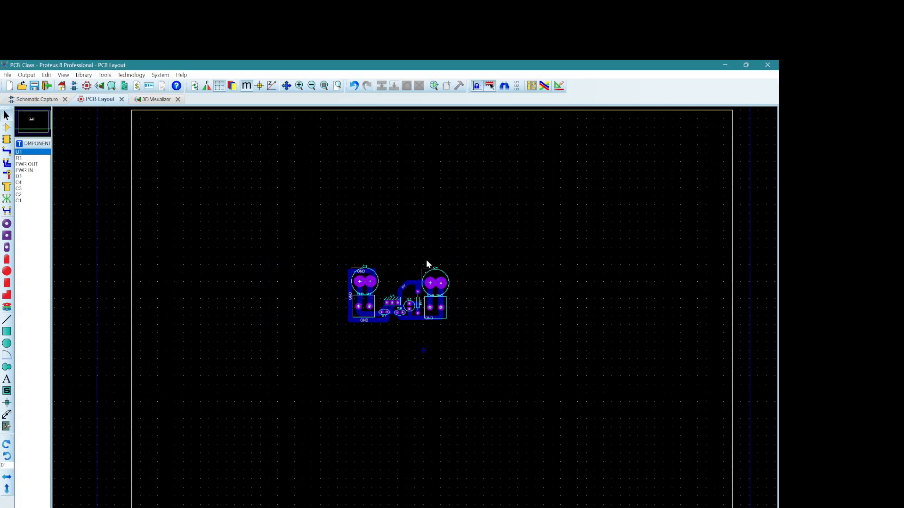
middle_click(405, 281)
click(345, 252)
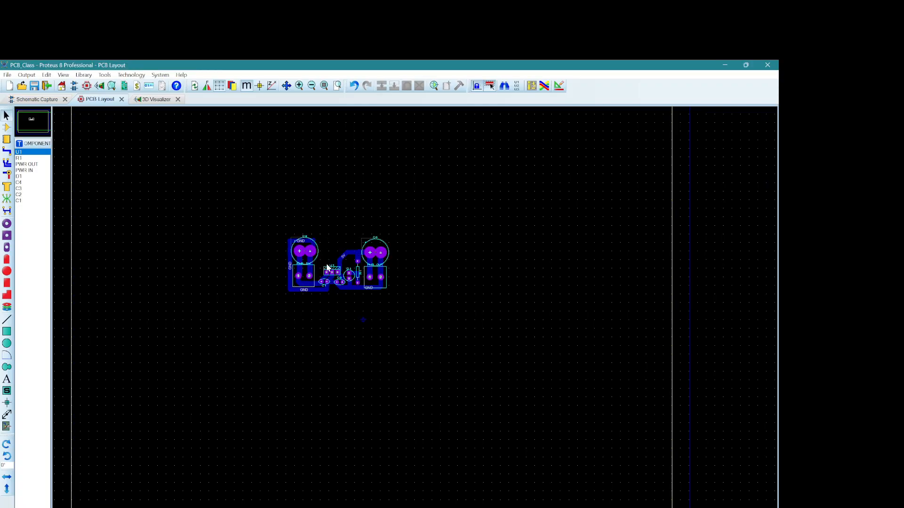
key(F7)
click(375, 157)
drag(386, 155, 386, 235)
drag(386, 473, 386, 312)
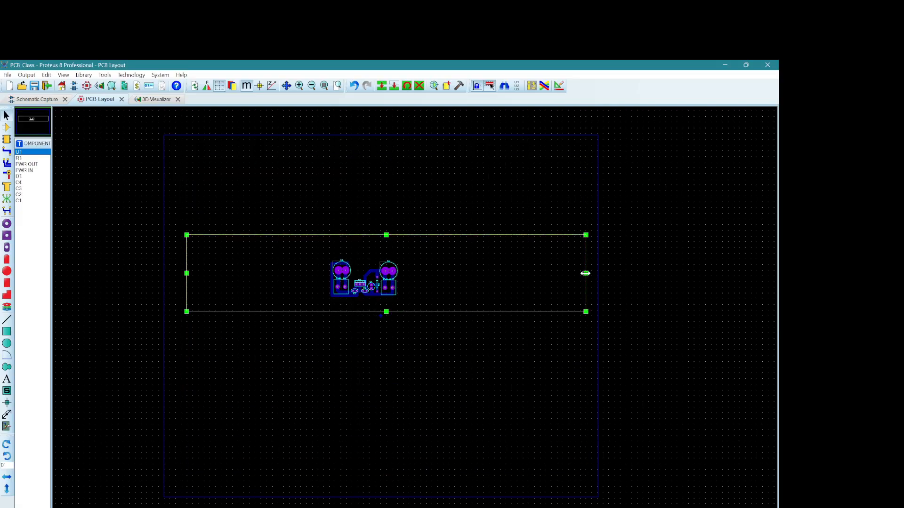
drag(586, 273, 450, 274)
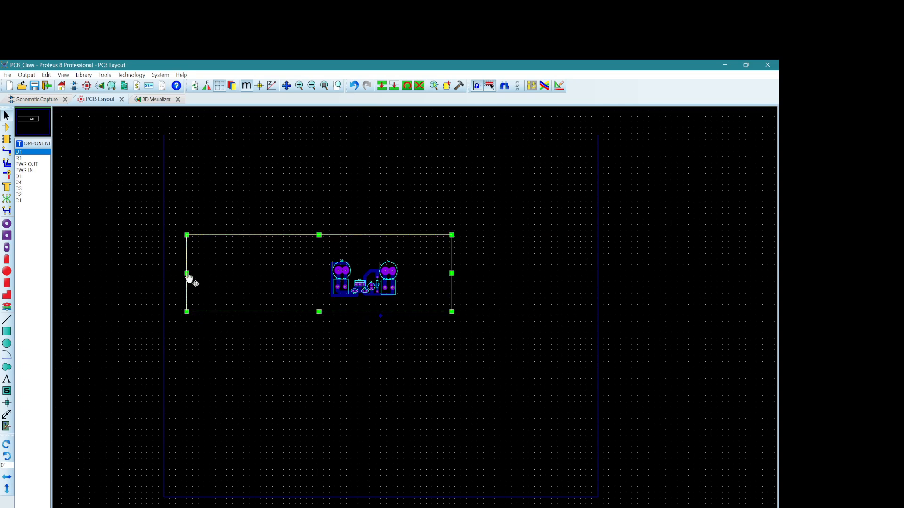
drag(187, 273, 293, 273)
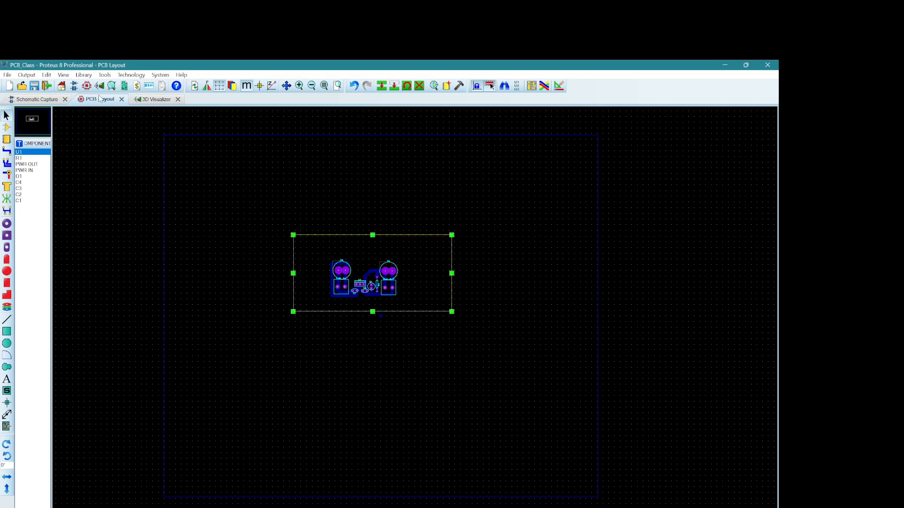
Step: Generate a power plane for the GND=POWER net on Bottom Copper with the DEFAULT boundary style
click(104, 75)
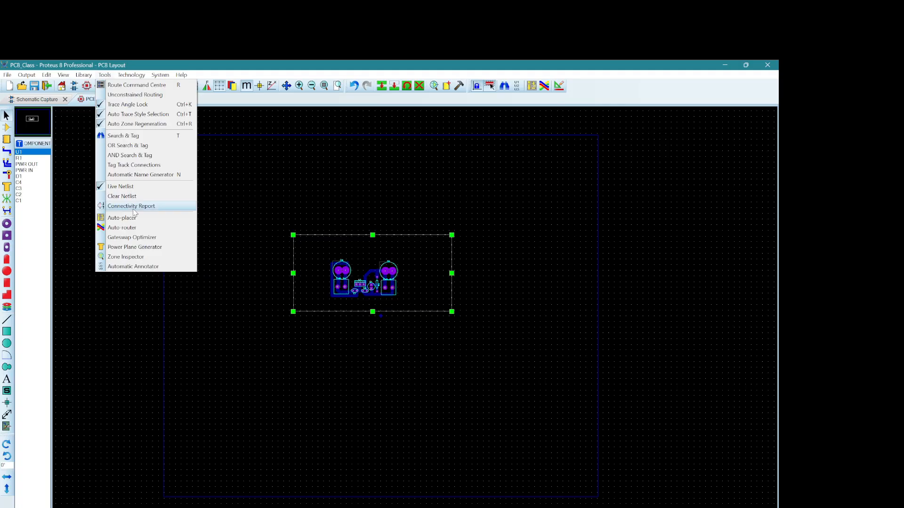
click(135, 247)
click(407, 272)
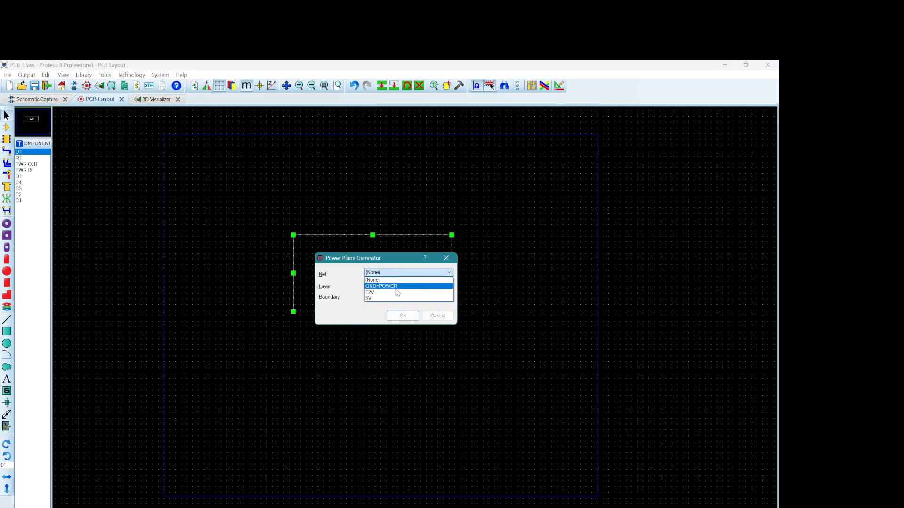
click(392, 289)
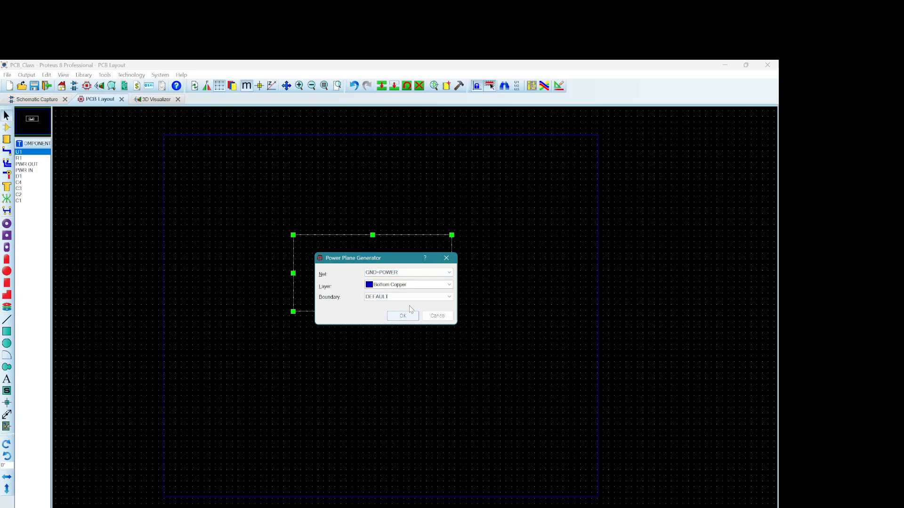
click(407, 296)
click(408, 302)
click(403, 316)
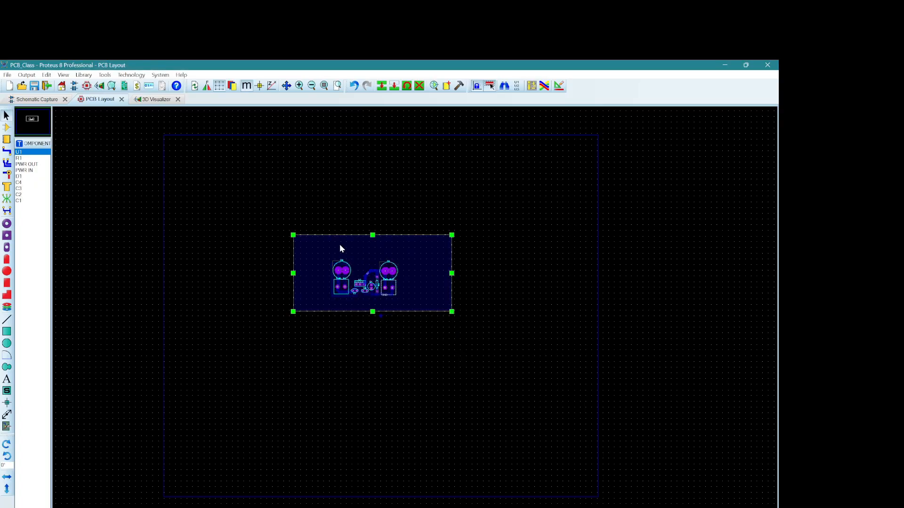
Step: Set the ground plane zone's clearance to 30th and recheck the zone settings
scroll(367, 242, up, 5)
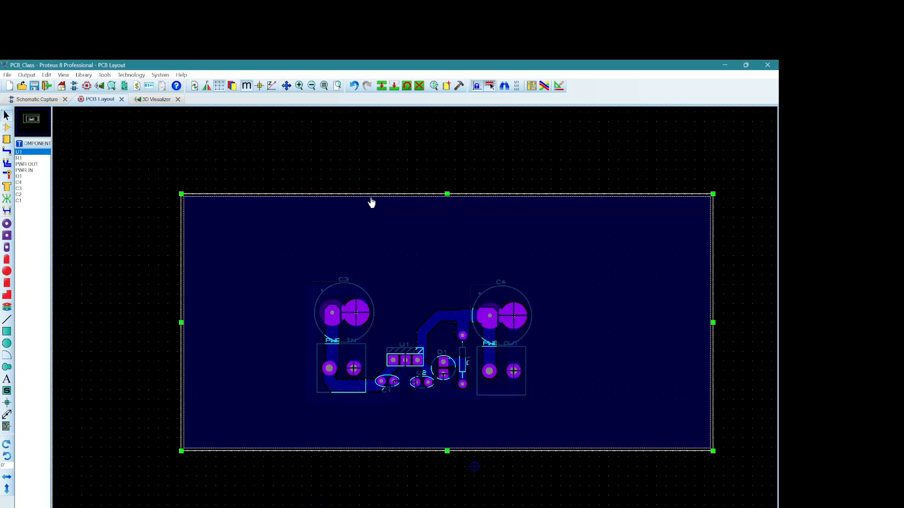
right_click(371, 202)
click(409, 211)
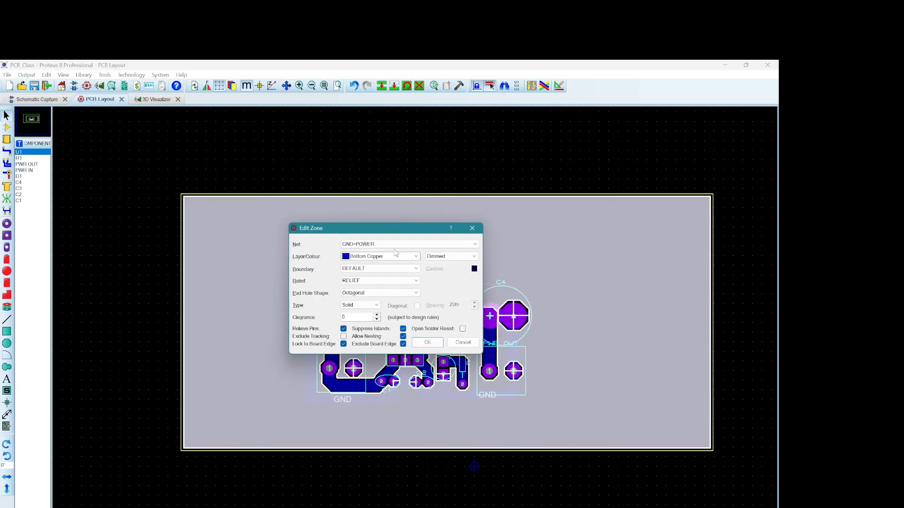
click(425, 346)
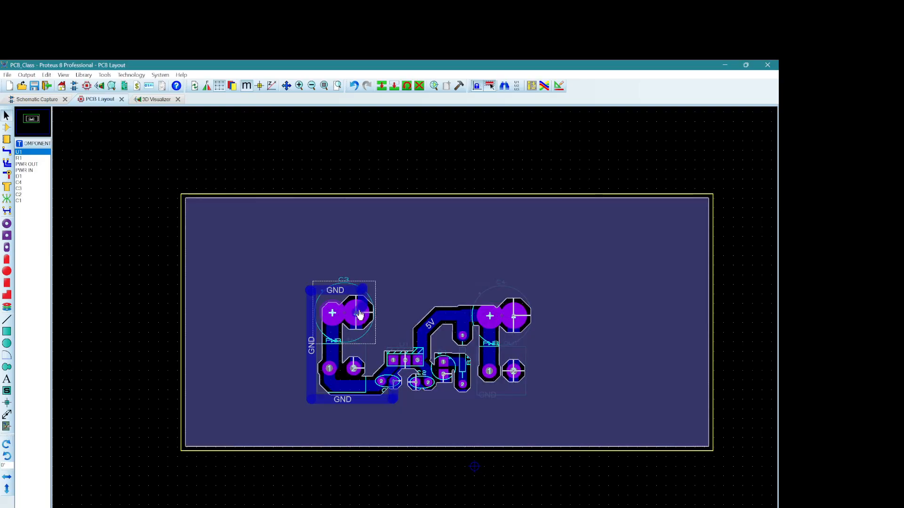
double_click(597, 289)
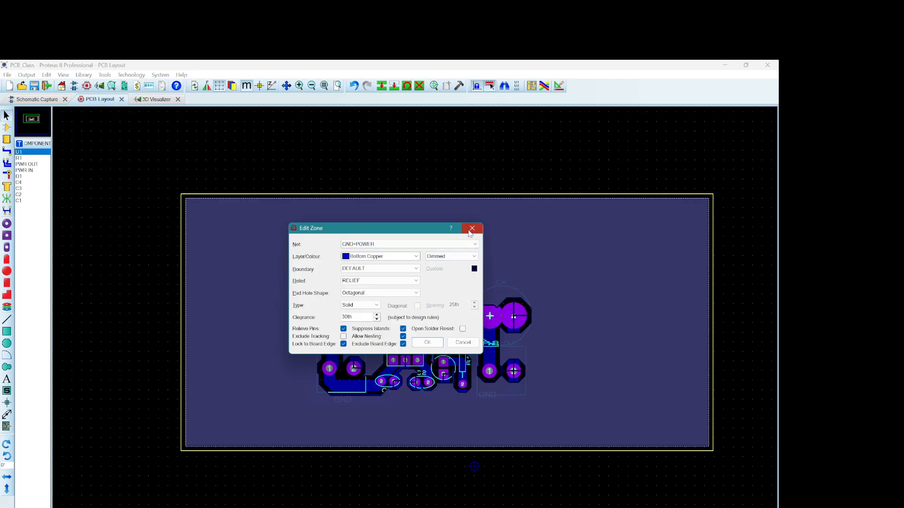
click(472, 230)
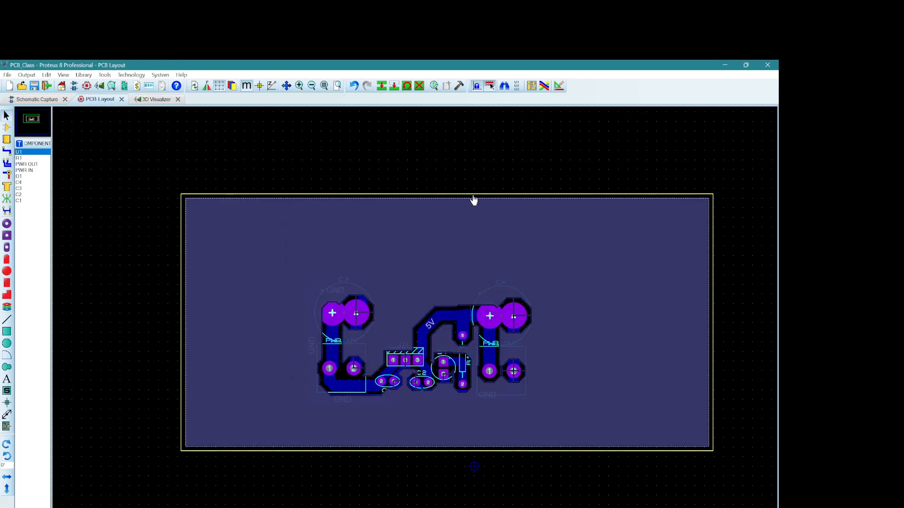
Step: Tighten all four edges of the board outline so the board and its ground plane closely frame the components
click(712, 322)
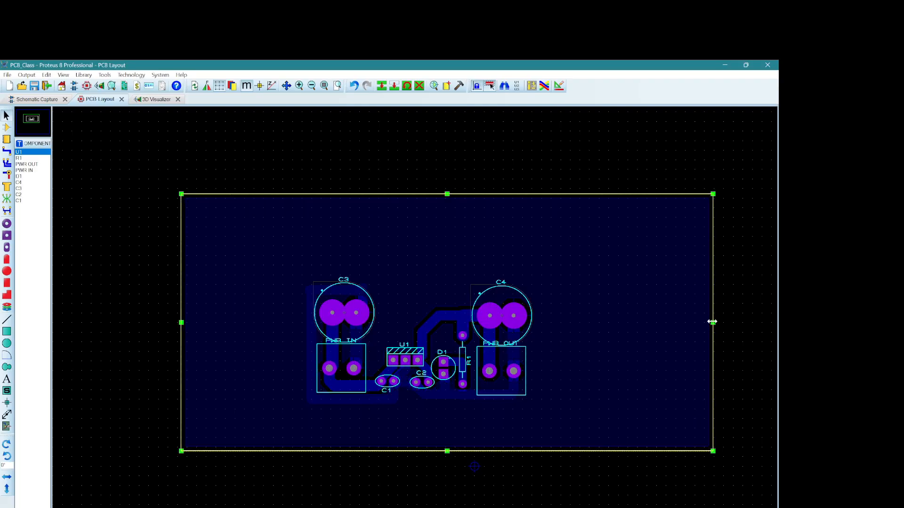
drag(712, 323, 532, 344)
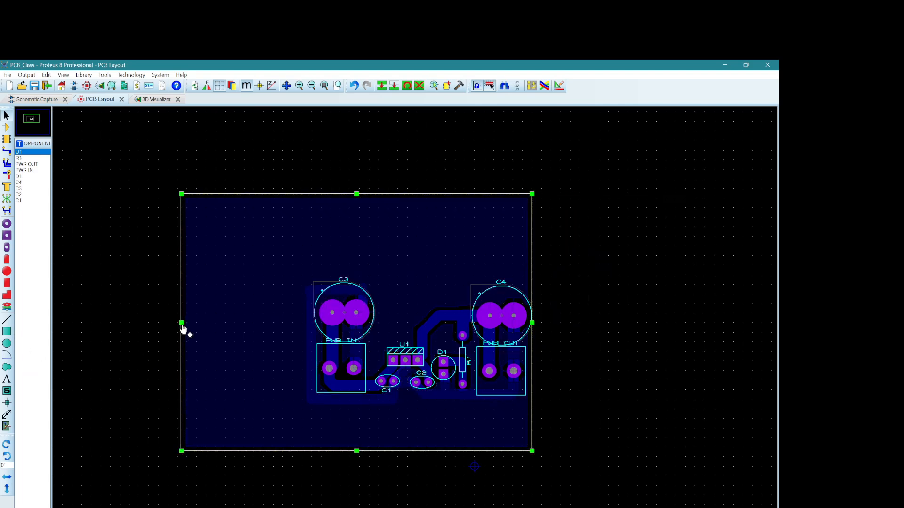
drag(182, 325, 302, 323)
drag(418, 194, 417, 281)
click(380, 316)
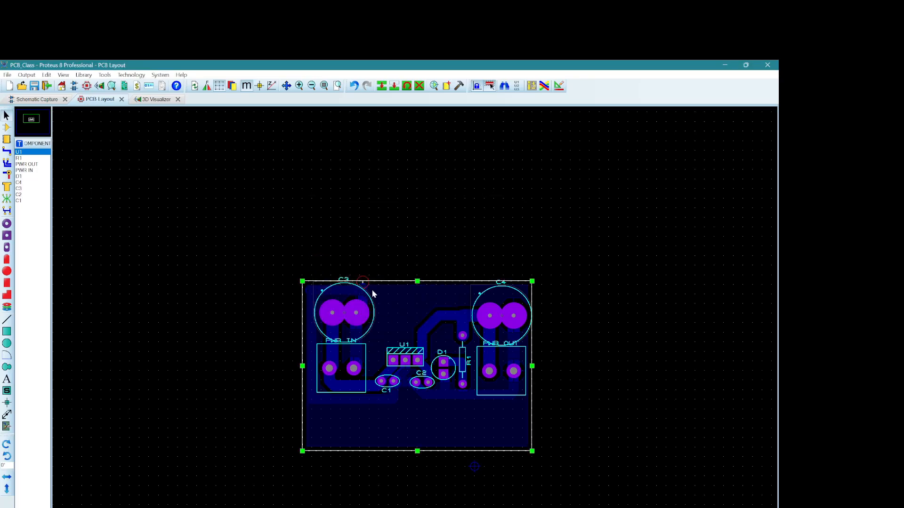
drag(417, 281, 417, 279)
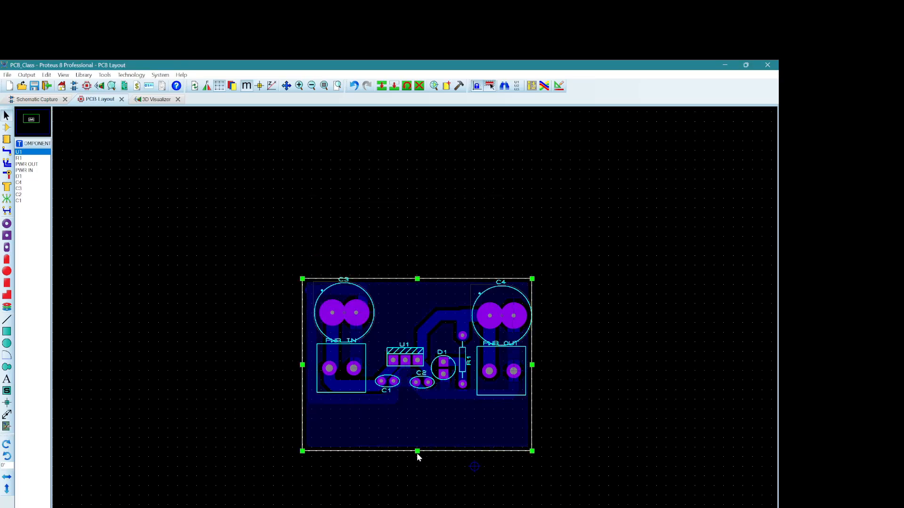
drag(418, 451, 417, 408)
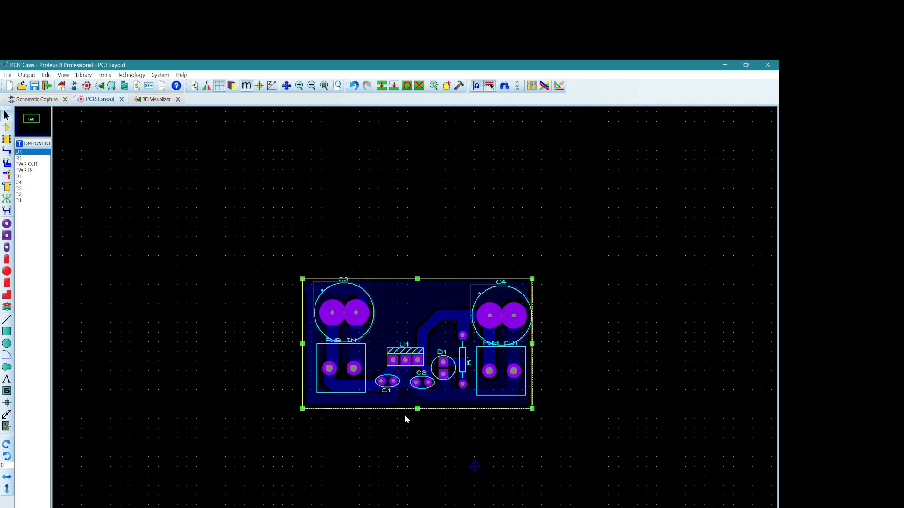
middle_click(438, 419)
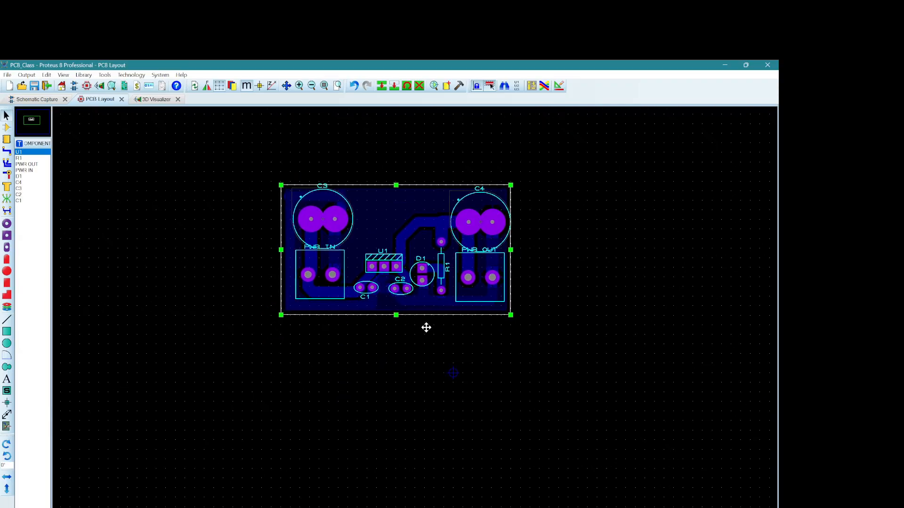
Step: Move the lower edge of the board outline slightly up toward the ground plane to trim the board
scroll(419, 320, up, 1)
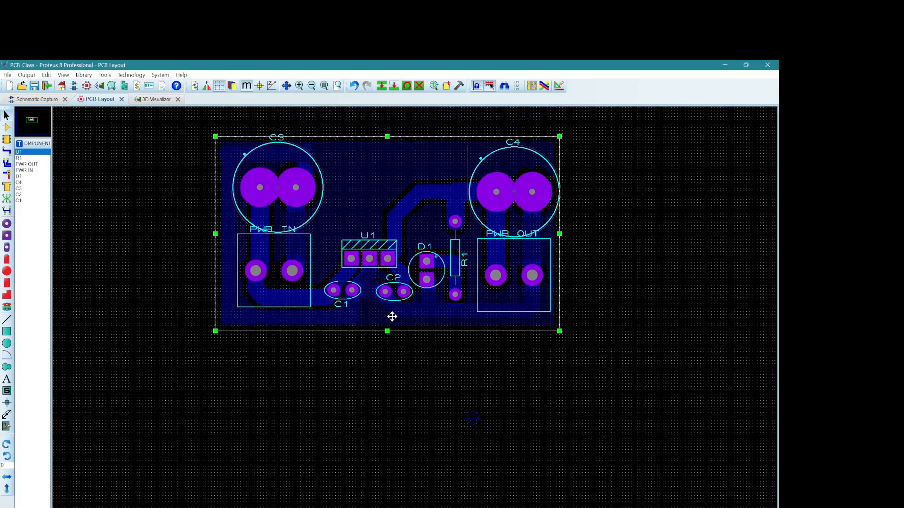
scroll(391, 317, up, 1)
scroll(415, 309, down, 1)
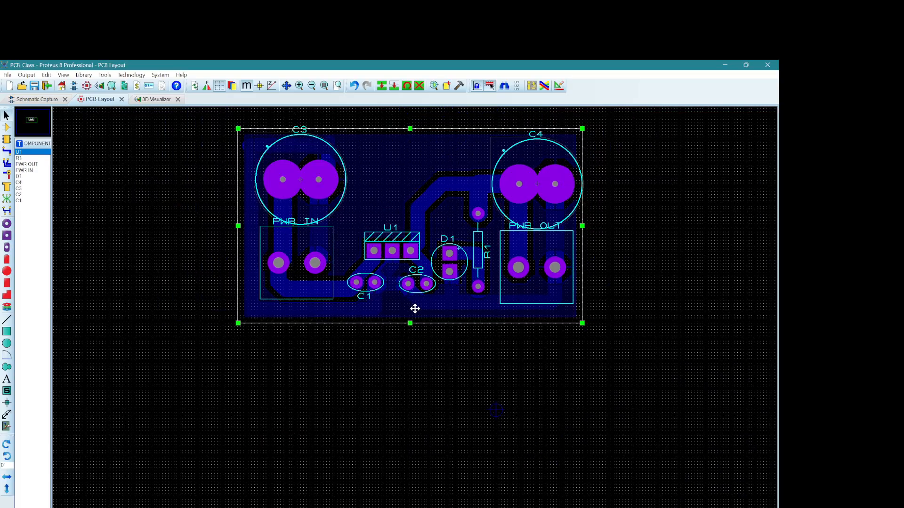
click(249, 147)
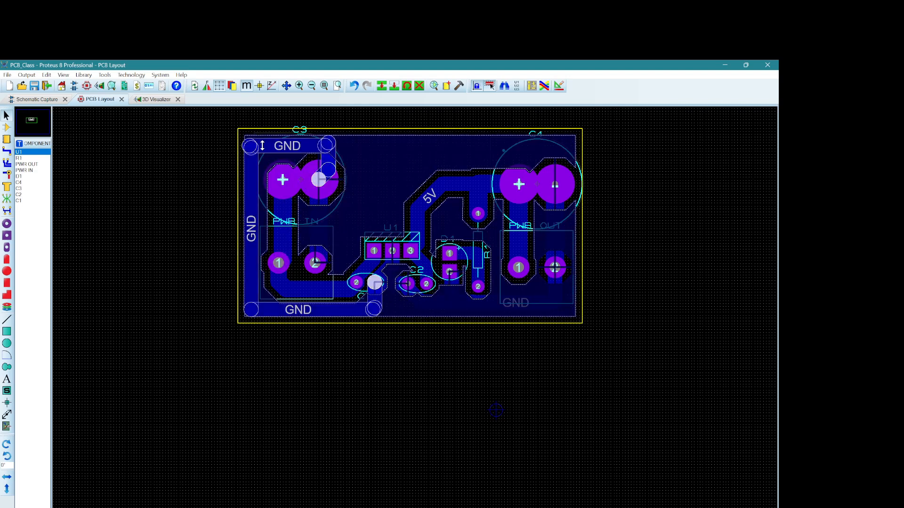
click(357, 335)
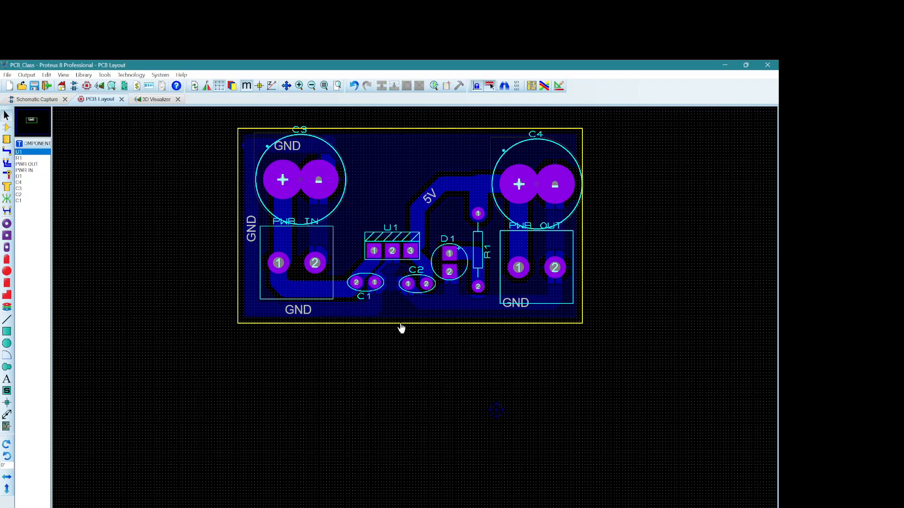
click(402, 323)
click(411, 324)
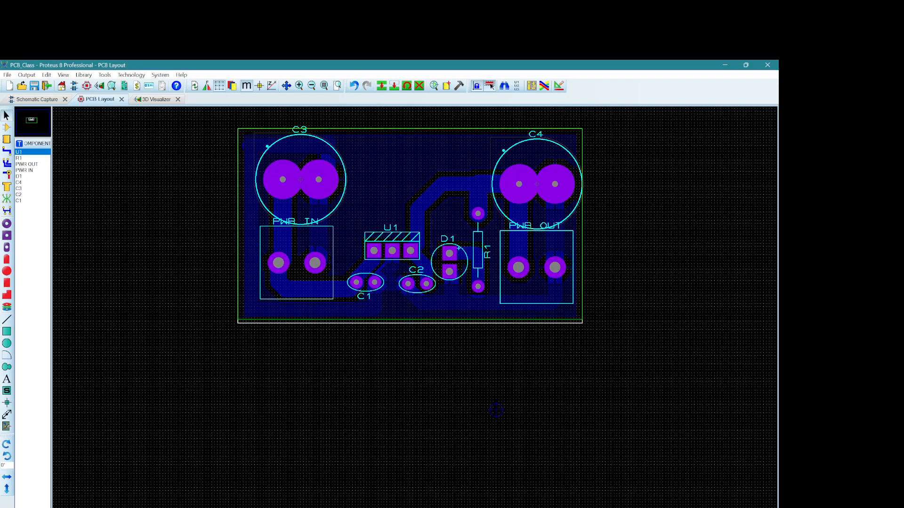
drag(410, 323, 410, 320)
click(396, 315)
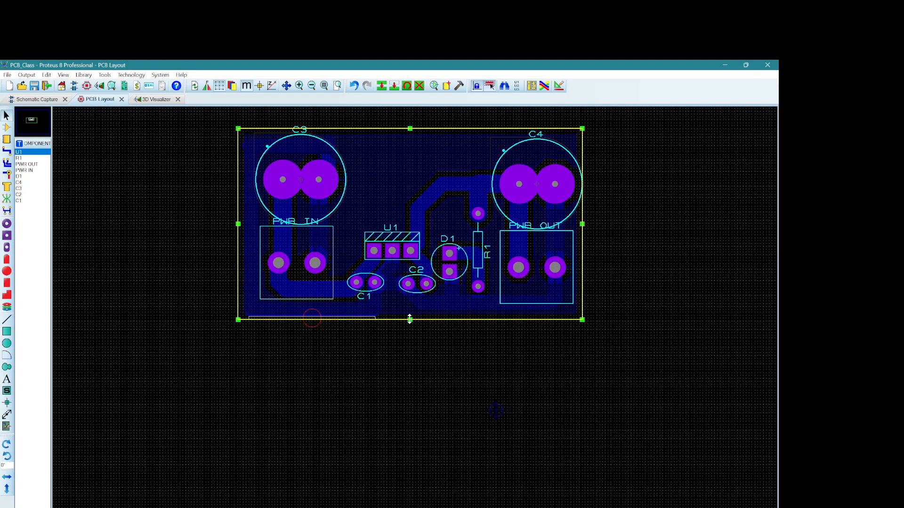
click(355, 162)
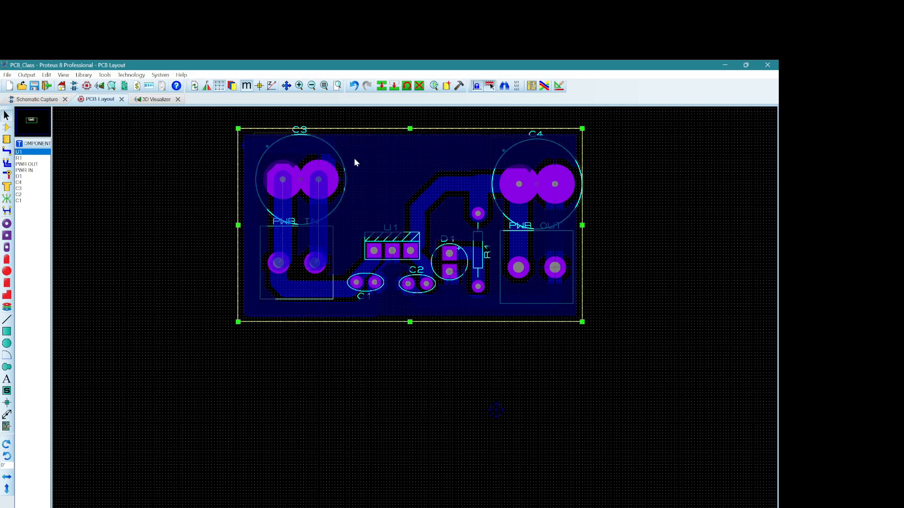
click(631, 232)
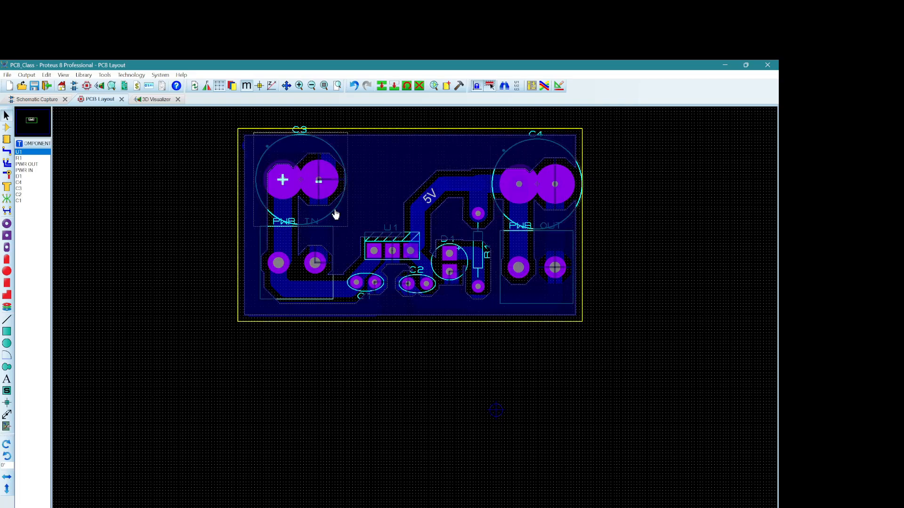
Step: Inspect the populated board in the 3D view from above and at an angle from the front
click(155, 100)
drag(390, 309, 258, 289)
right_click(395, 311)
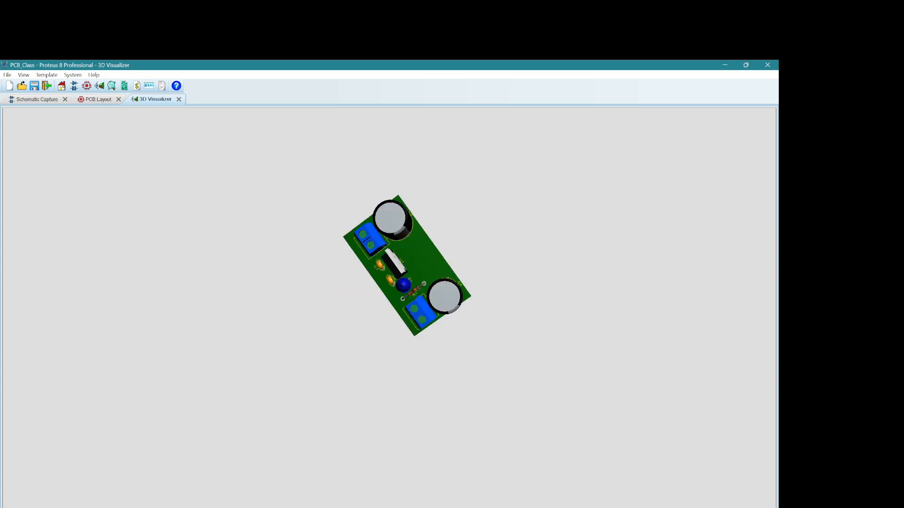
scroll(419, 296, down, 5)
scroll(409, 281, down, 4)
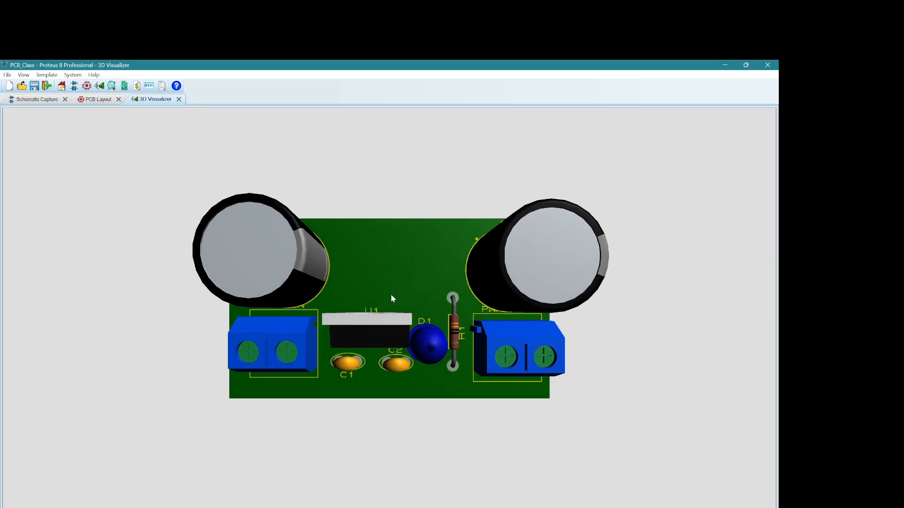
mouse_move(377, 319)
mouse_down()
mouse_move(378, 346)
mouse_move(367, 277)
mouse_move(369, 299)
mouse_move(346, 294)
mouse_move(379, 341)
mouse_move(389, 298)
mouse_move(389, 308)
mouse_up()
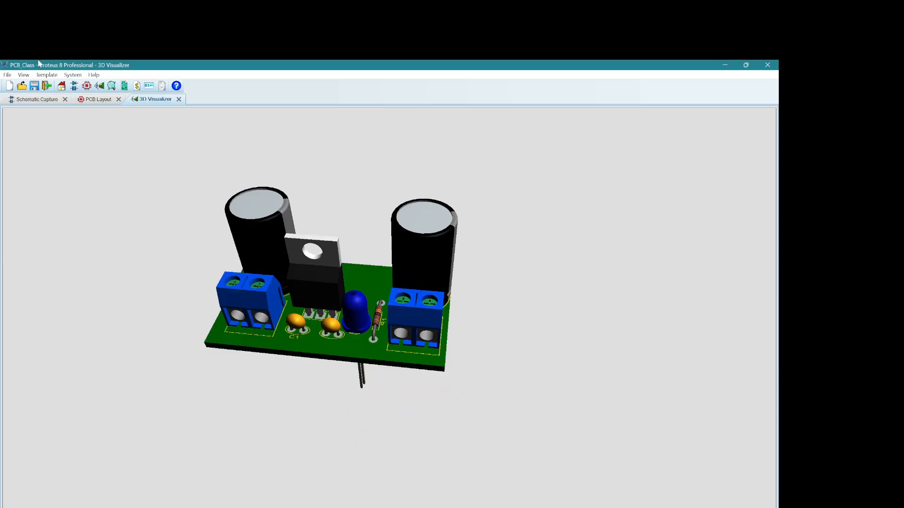
Step: Check the schematic and PCB layout, and detach the 3D view into its own window beside the layout
click(58, 102)
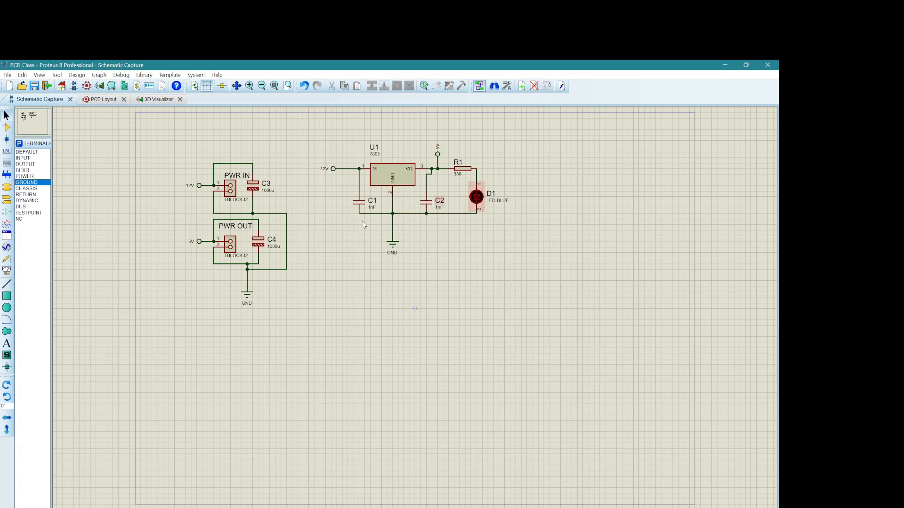
click(92, 101)
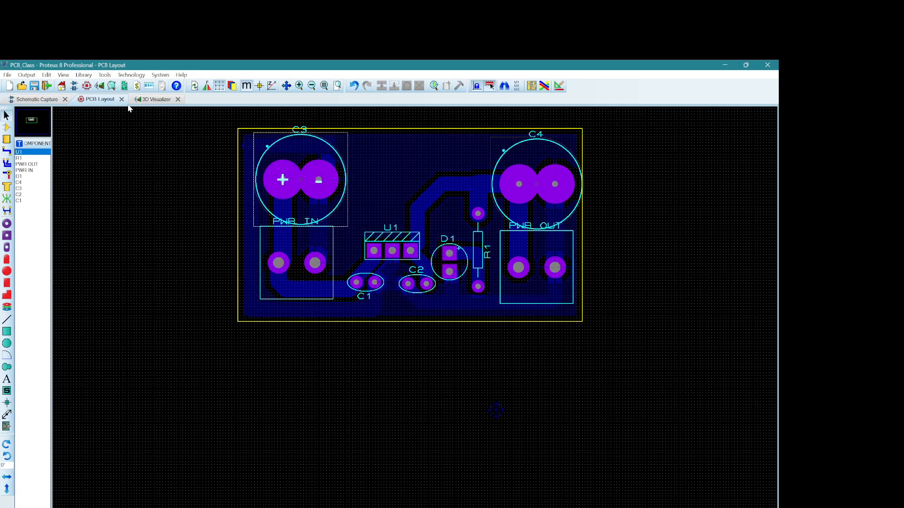
drag(154, 100, 256, 213)
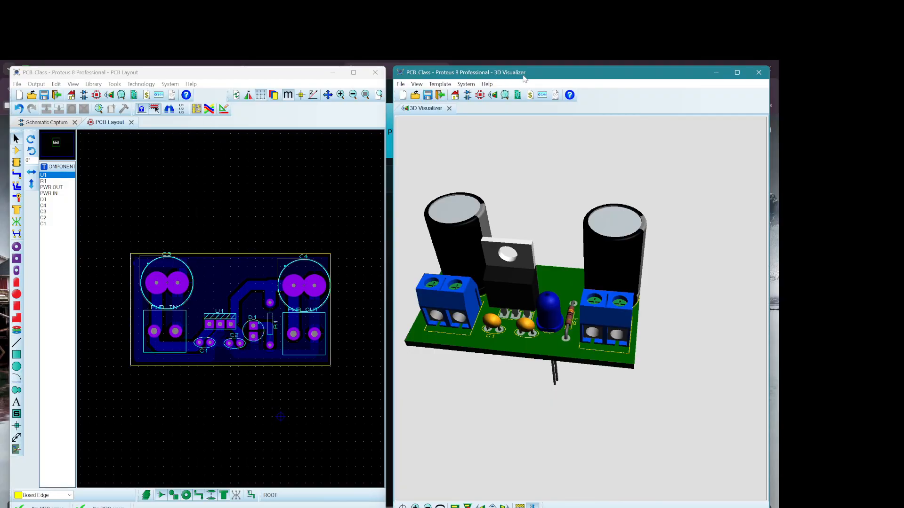
mouse_move(526, 75)
mouse_down()
mouse_move(310, 87)
mouse_move(230, 130)
mouse_move(178, 124)
mouse_move(310, 118)
mouse_move(523, 74)
mouse_up()
Step: Turn the 3D board to show its underside, and merge the separated views back into one maximized window
drag(428, 137, 567, 241)
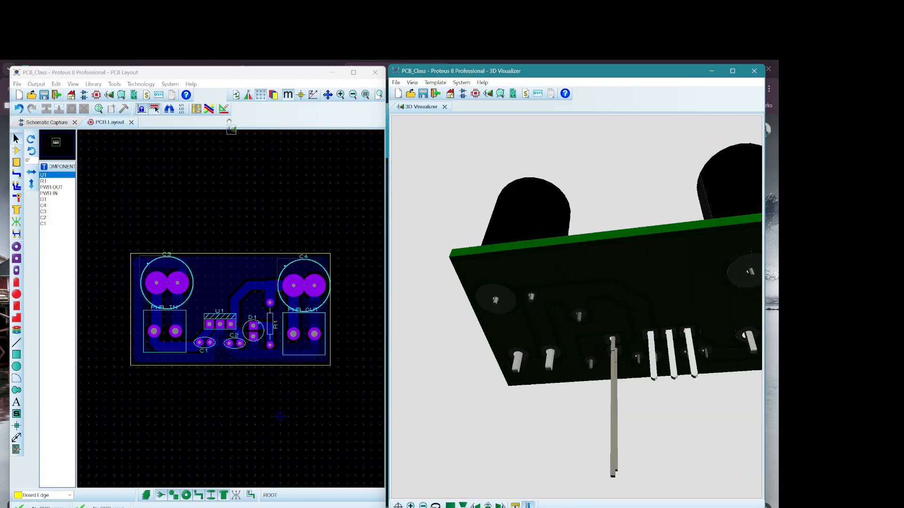
drag(146, 124, 153, 140)
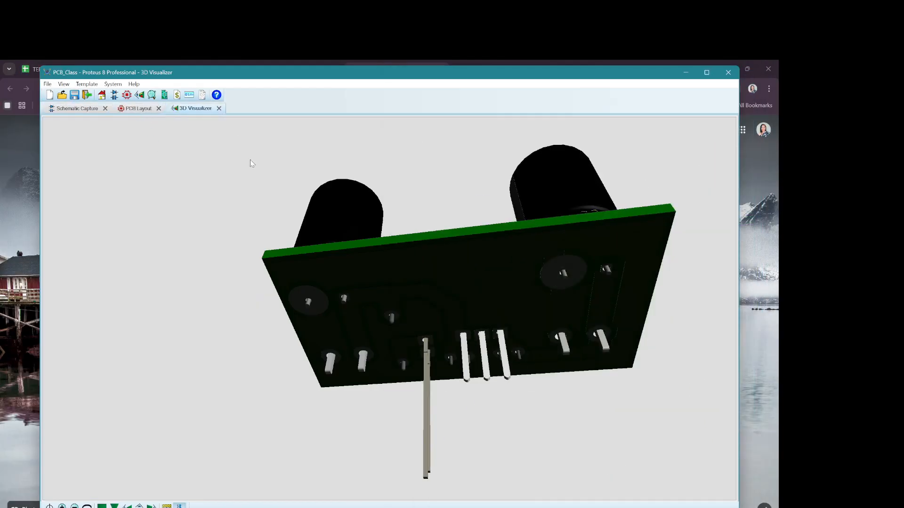
click(706, 73)
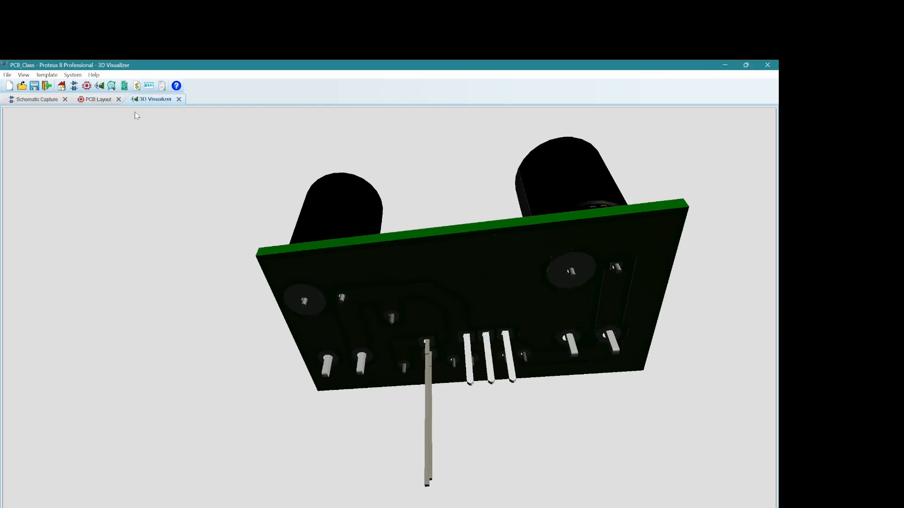
Step: Review the PCB layout, the schematic and the finished board in 3D, turning the component side back into view
click(100, 99)
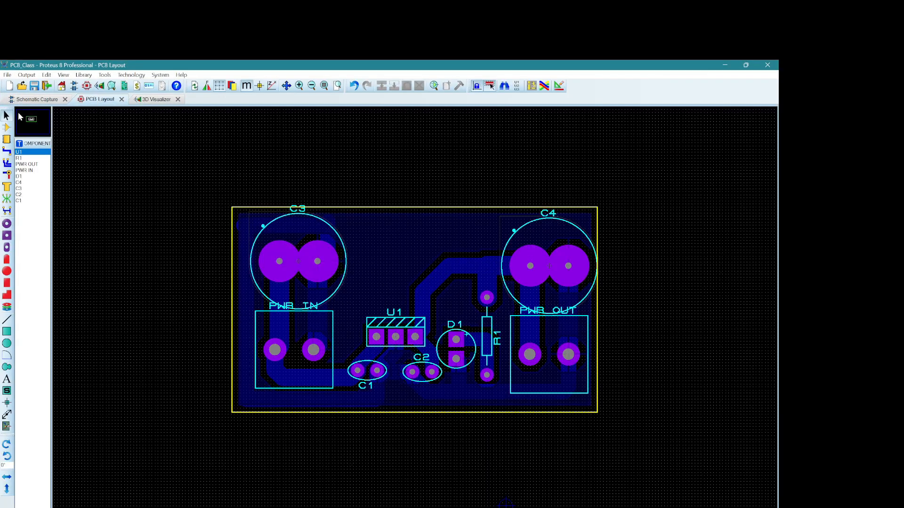
click(41, 101)
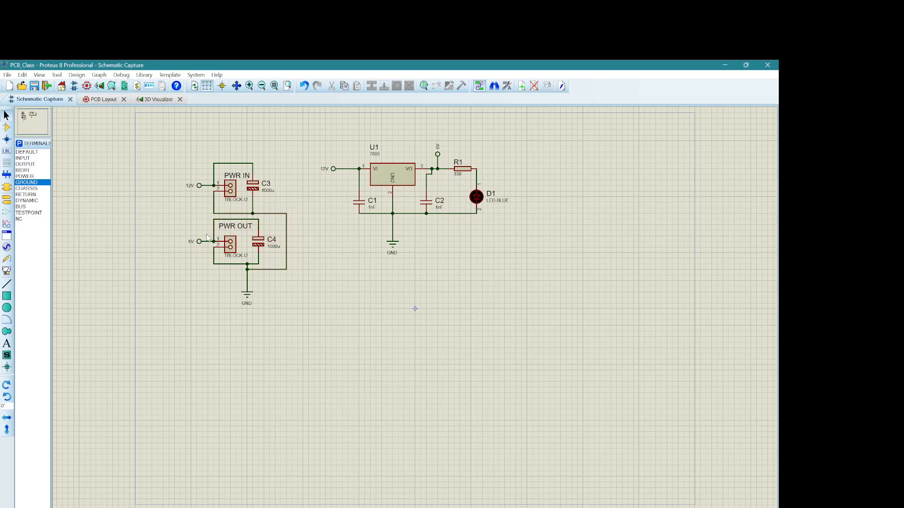
click(105, 99)
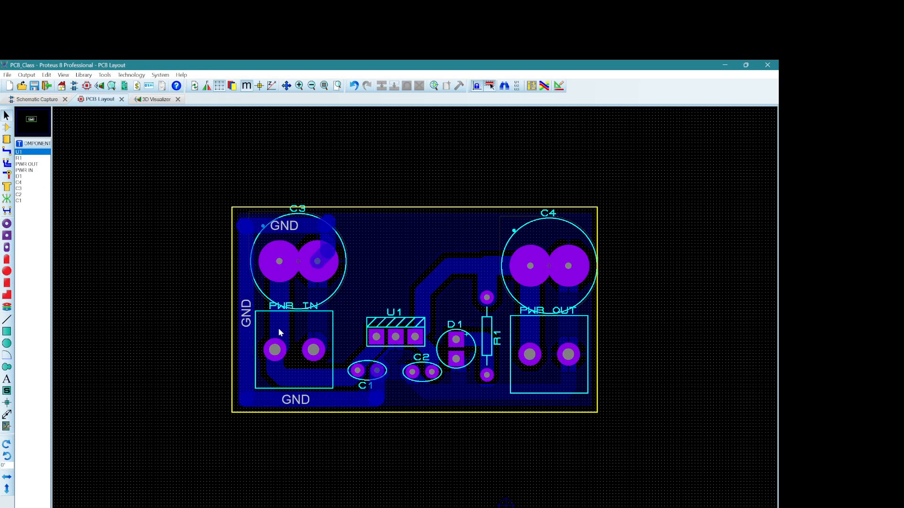
click(158, 100)
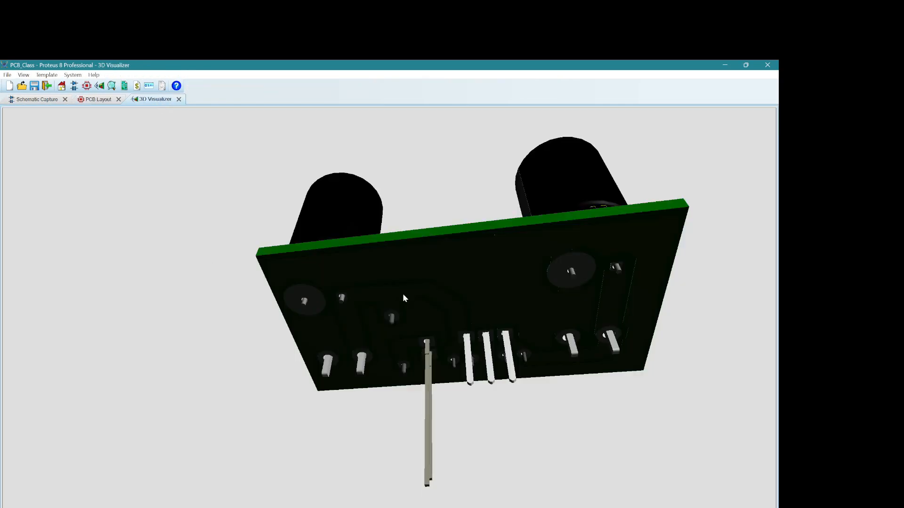
drag(295, 339, 410, 256)
scroll(295, 413, down, 6)
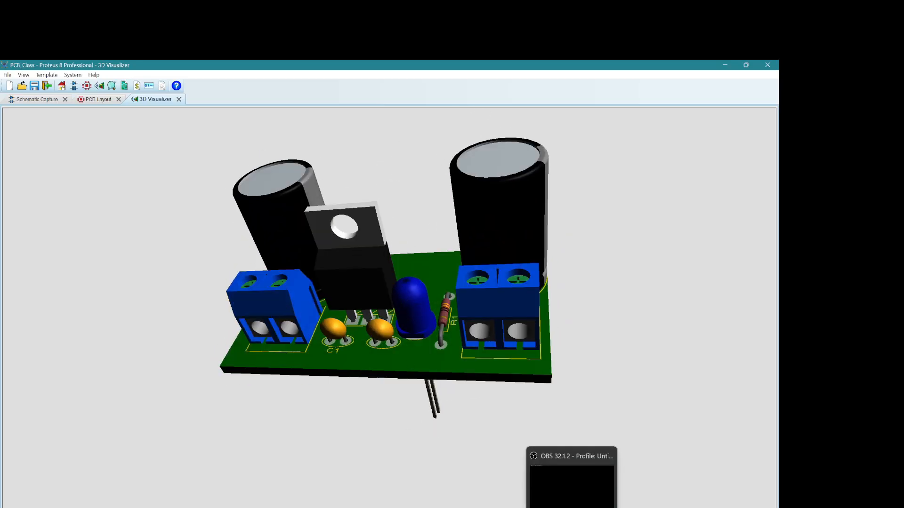
click(572, 507)
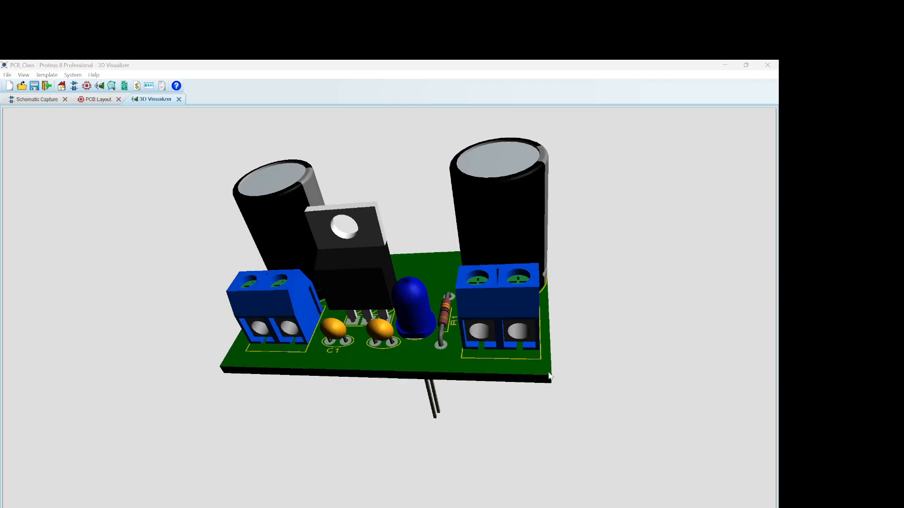